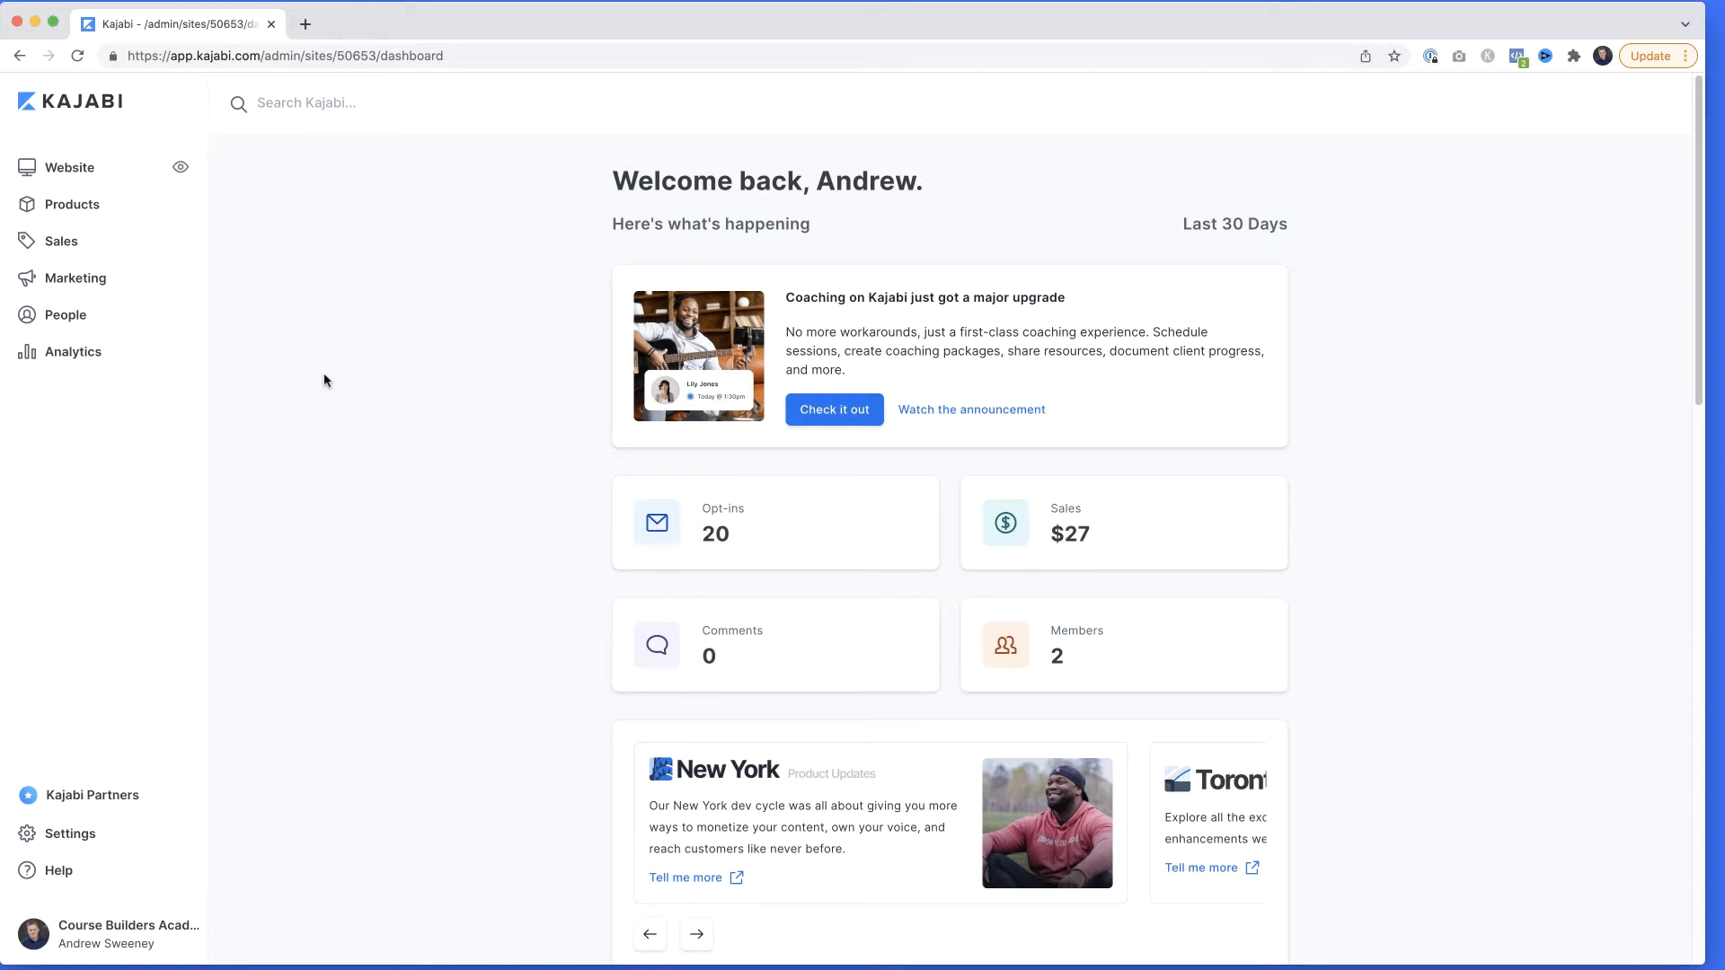
Open the website's list of landing pages and start a new landing page.
{"action": "left_click", "coordinate": [86, 170]}
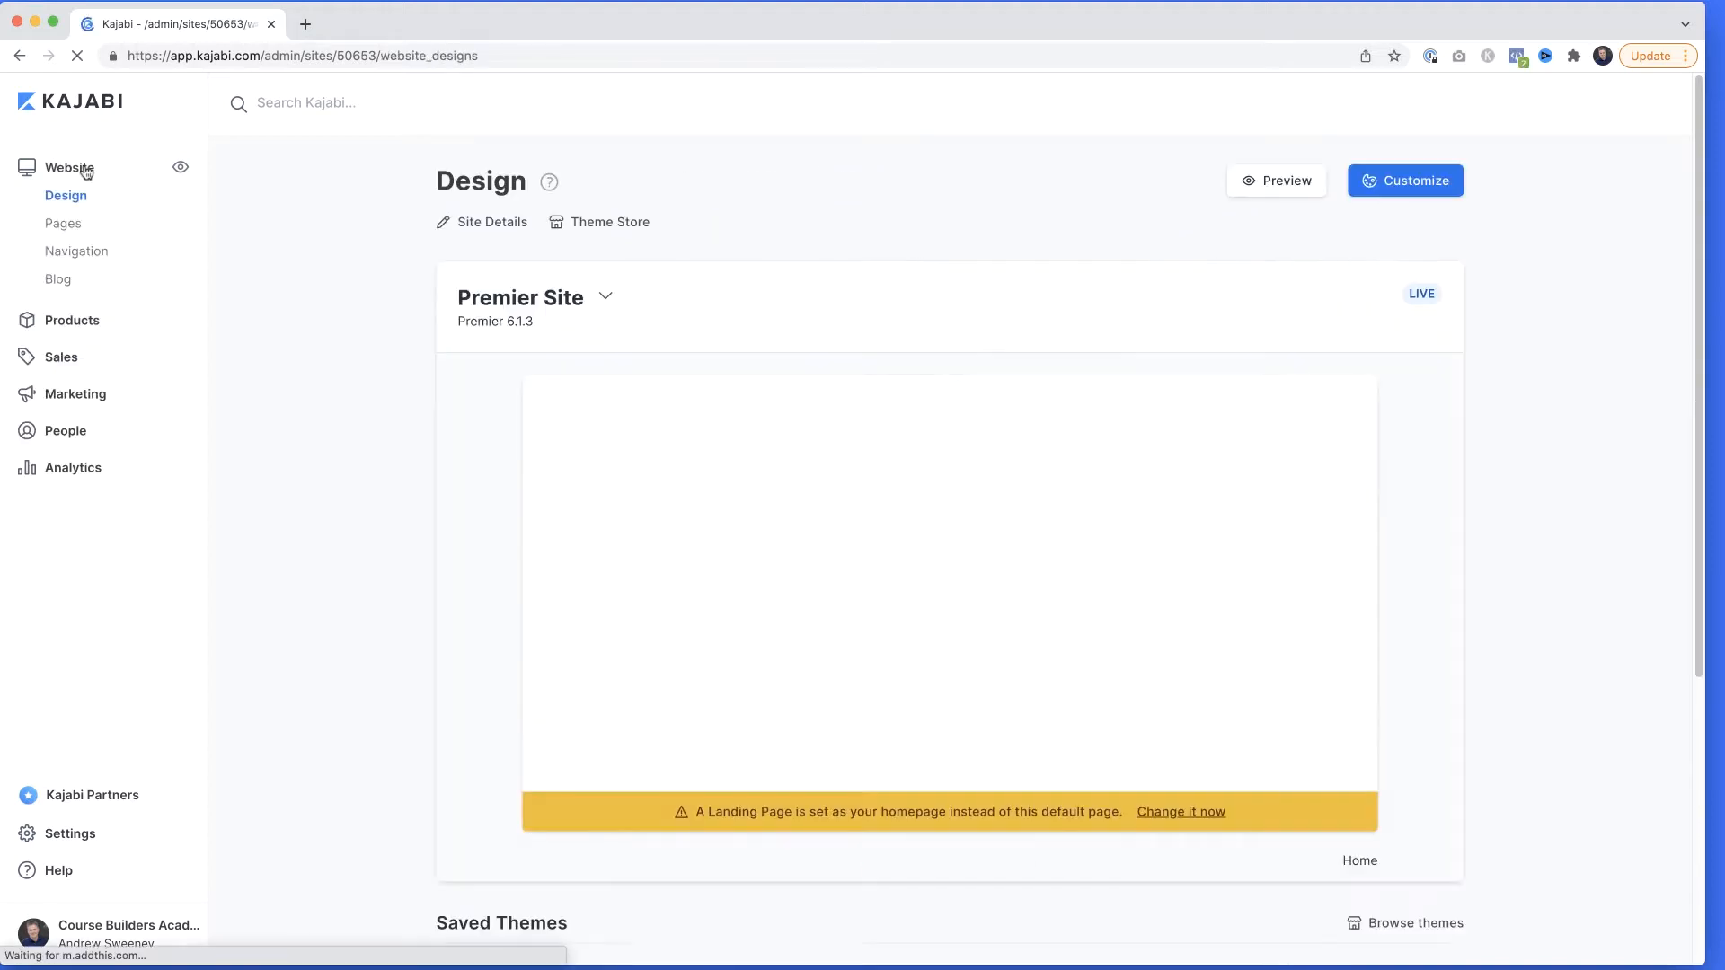
{"action": "left_click", "coordinate": [72, 224]}
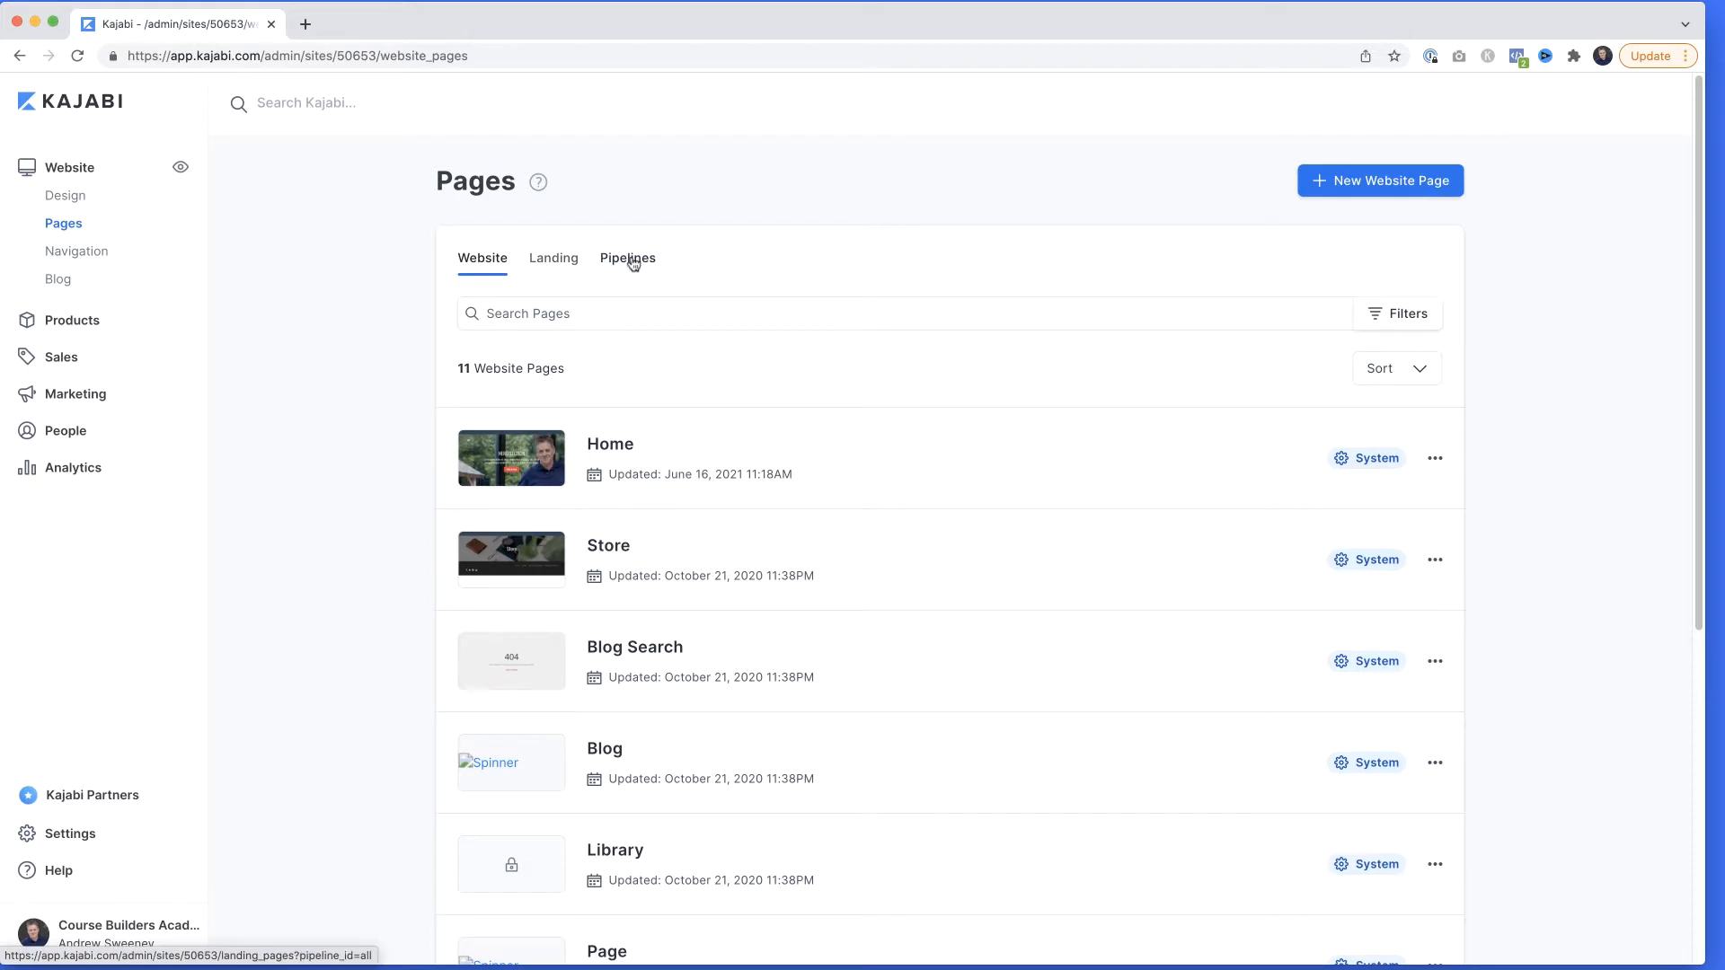
{"action": "left_click", "coordinate": [554, 259]}
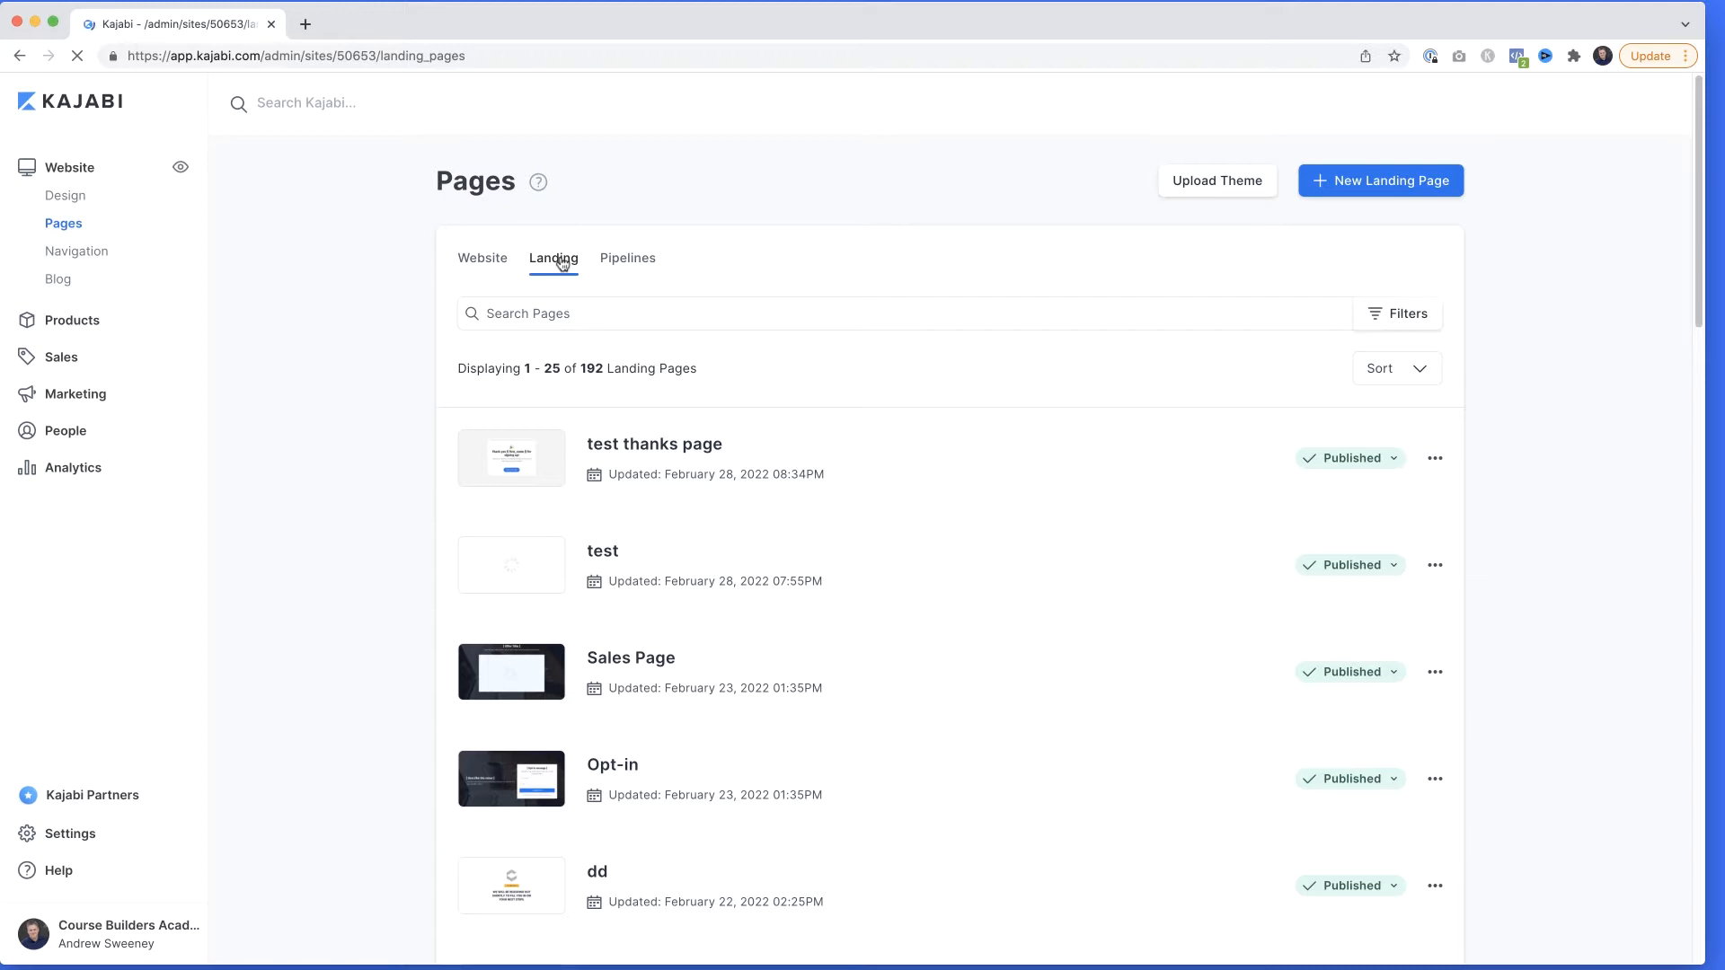
{"action": "left_click", "coordinate": [1424, 191]}
Show all opt-in landing page templates and preview the McKenna template.
{"action": "scroll", "coordinate": [1005, 370], "scroll_direction": "down", "scroll_amount": 3}
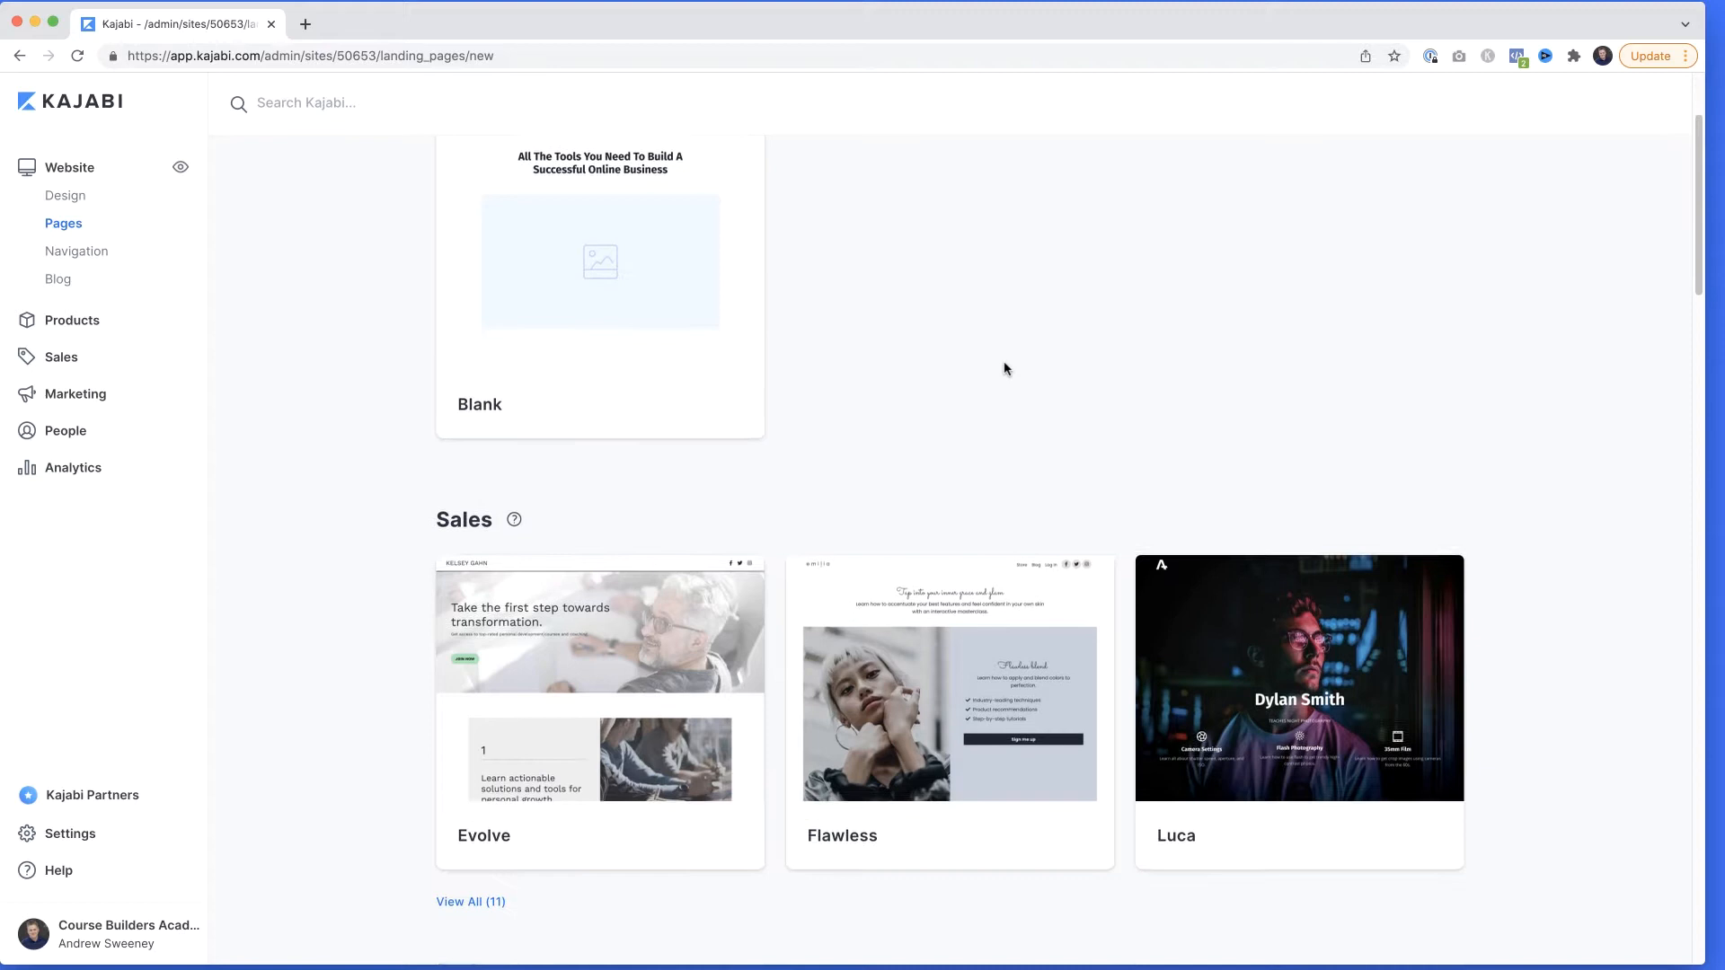
{"action": "scroll", "coordinate": [1005, 369], "scroll_direction": "down", "scroll_amount": 7}
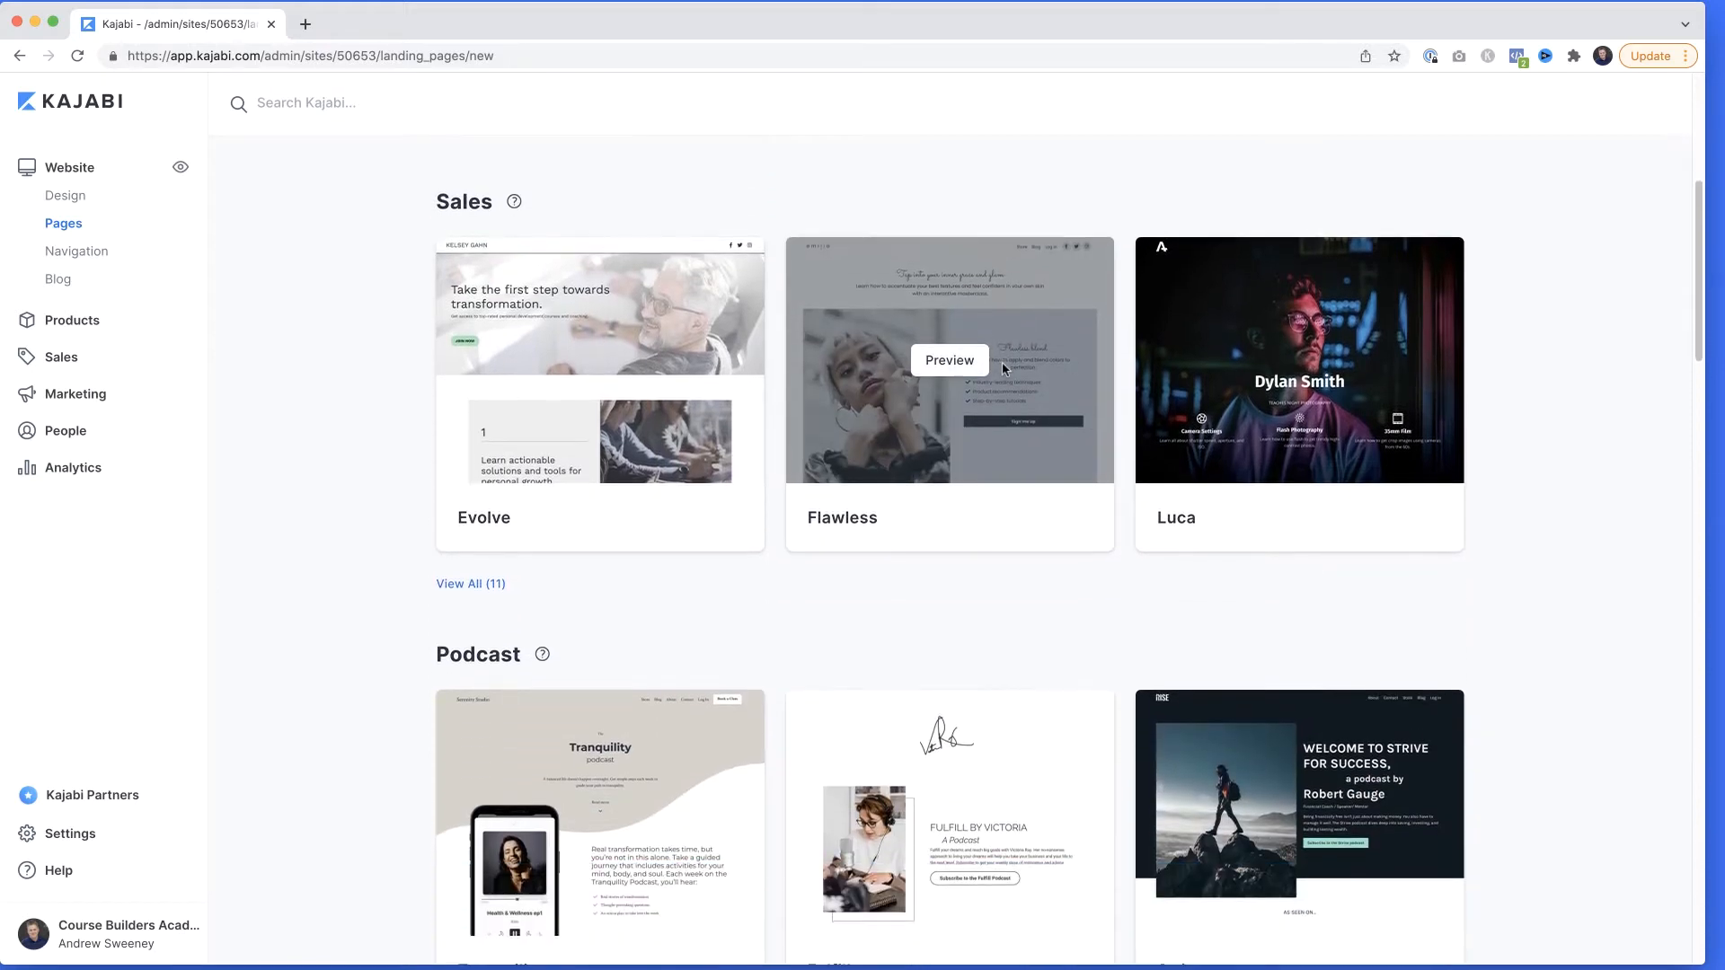
{"action": "scroll", "coordinate": [1003, 369], "scroll_direction": "down", "scroll_amount": 14}
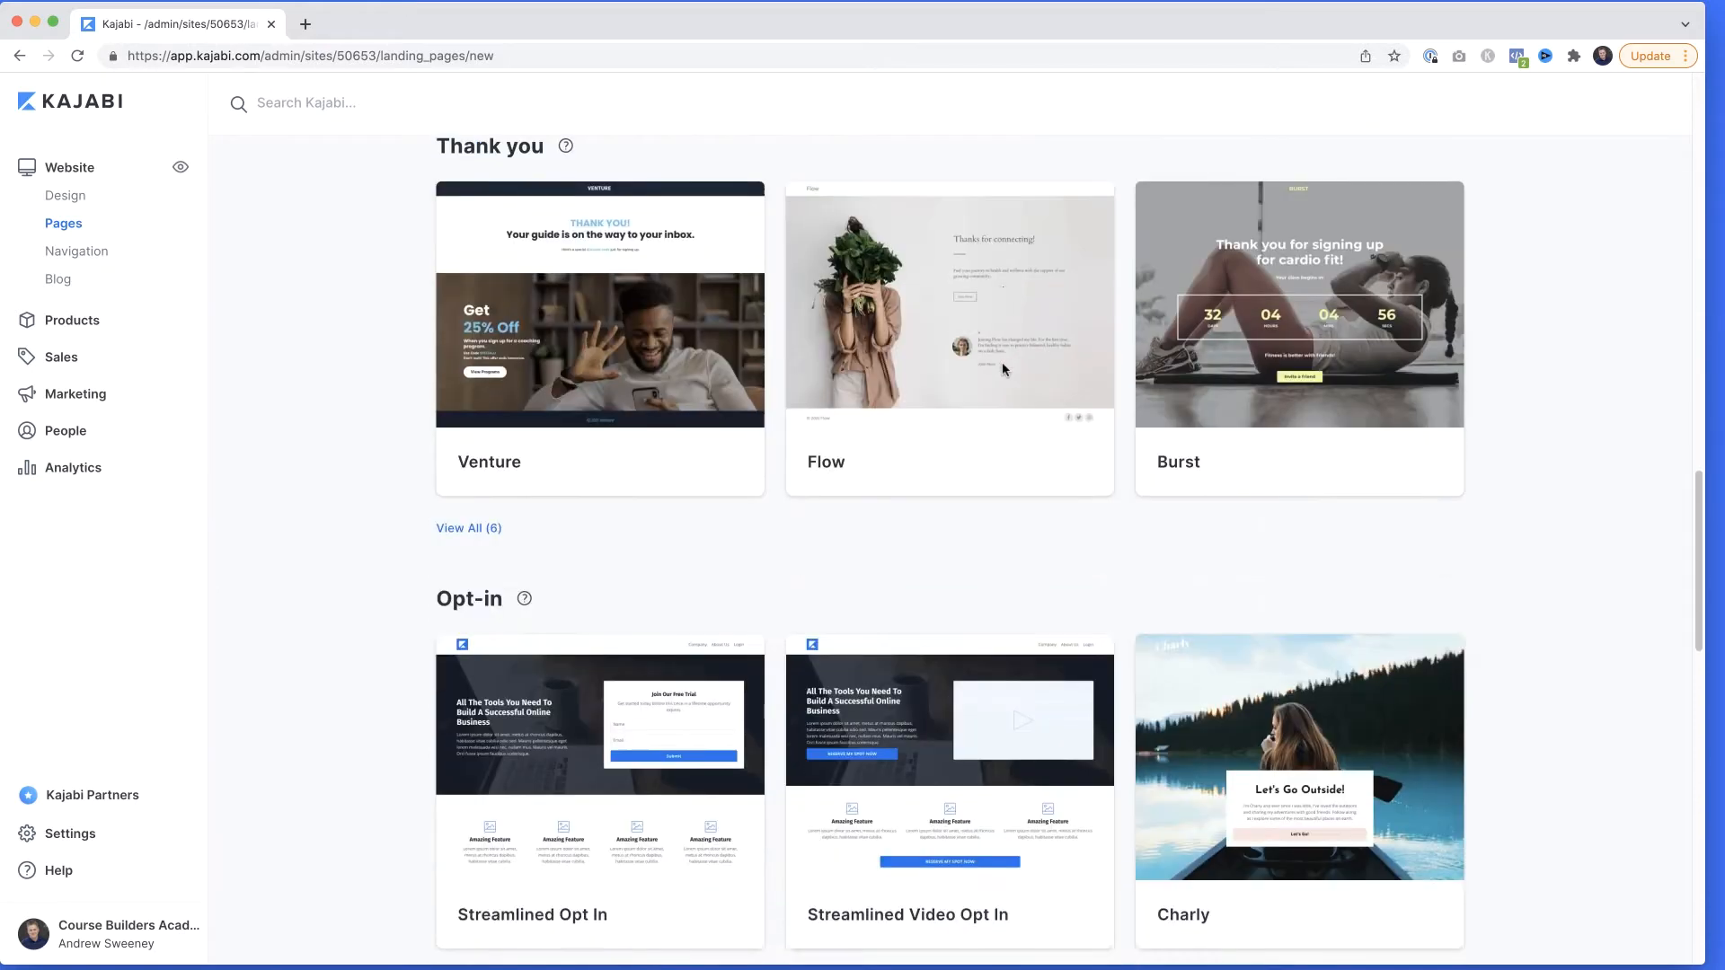
{"action": "scroll", "coordinate": [1002, 369], "scroll_direction": "down", "scroll_amount": 1}
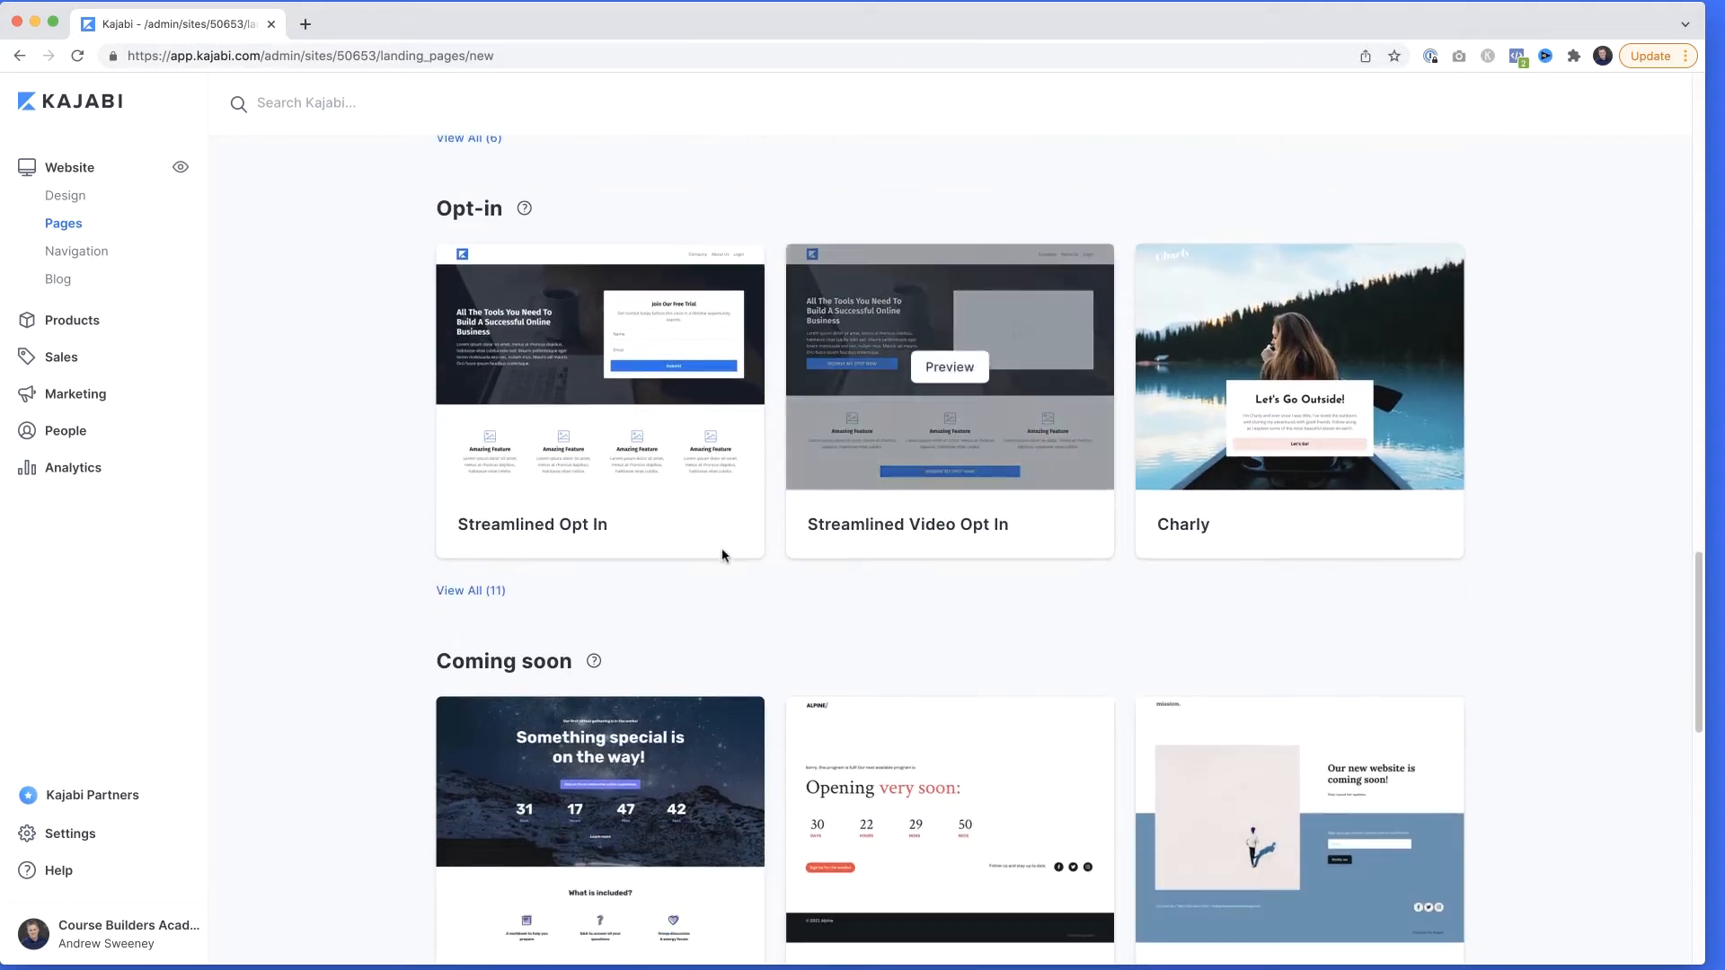
{"action": "left_click", "coordinate": [473, 591]}
{"action": "scroll", "coordinate": [670, 588], "scroll_direction": "down", "scroll_amount": 5}
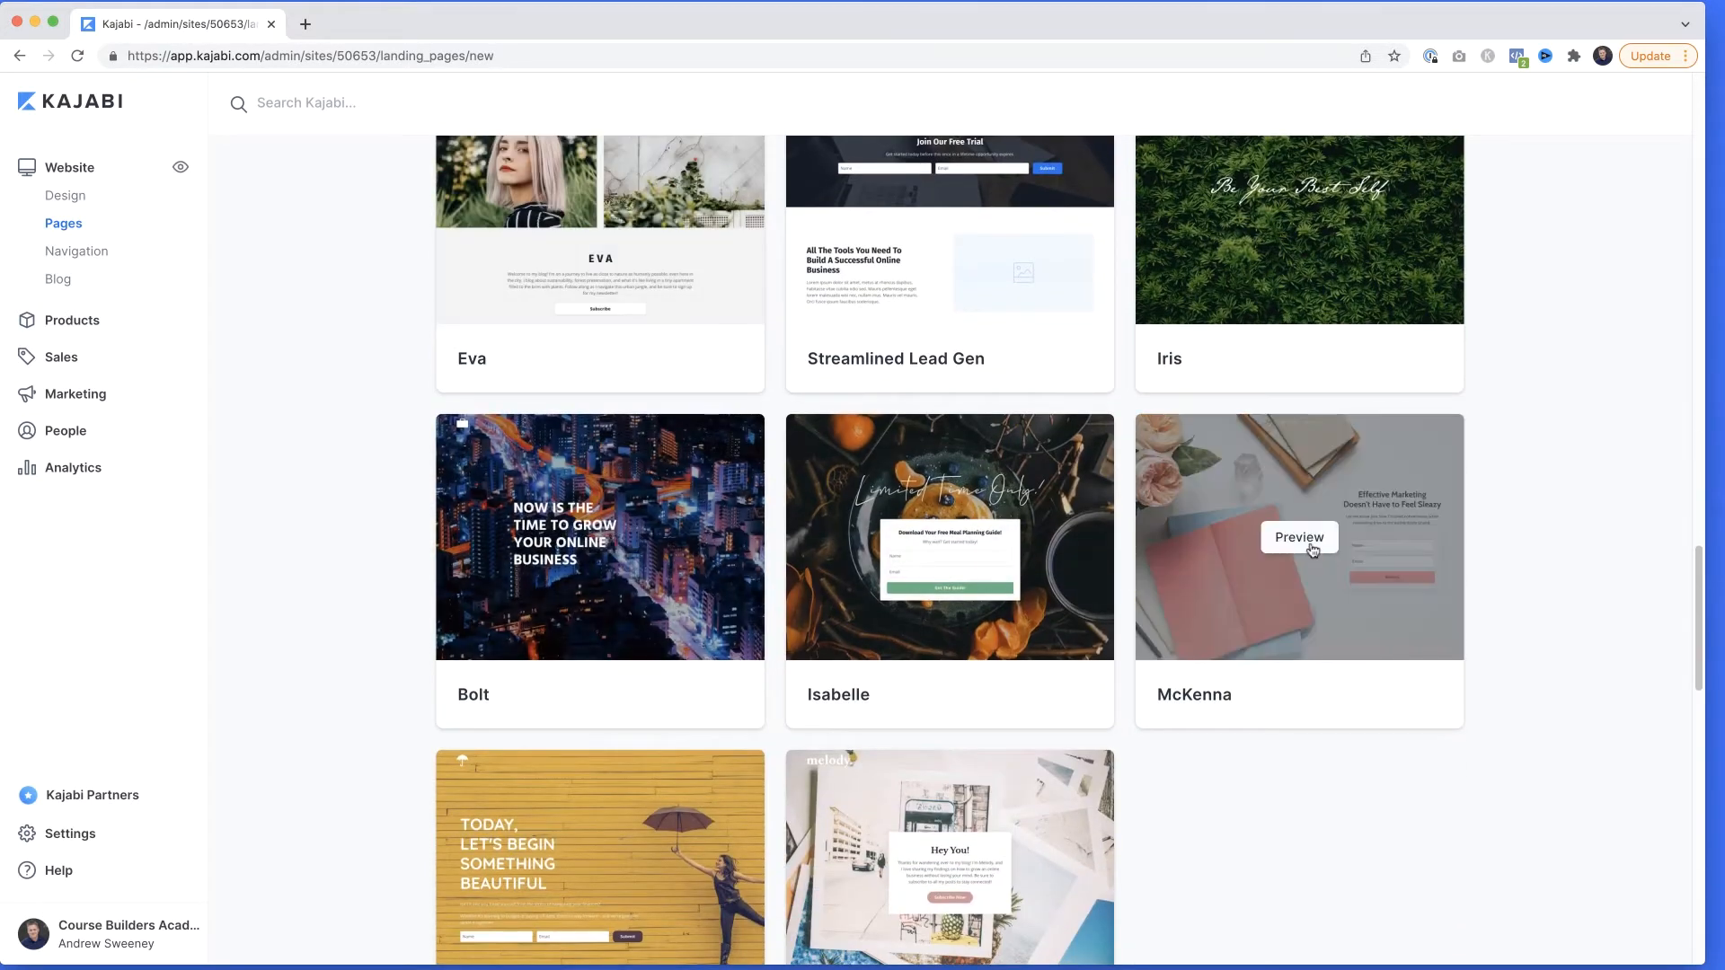
{"action": "left_click", "coordinate": [1299, 538]}
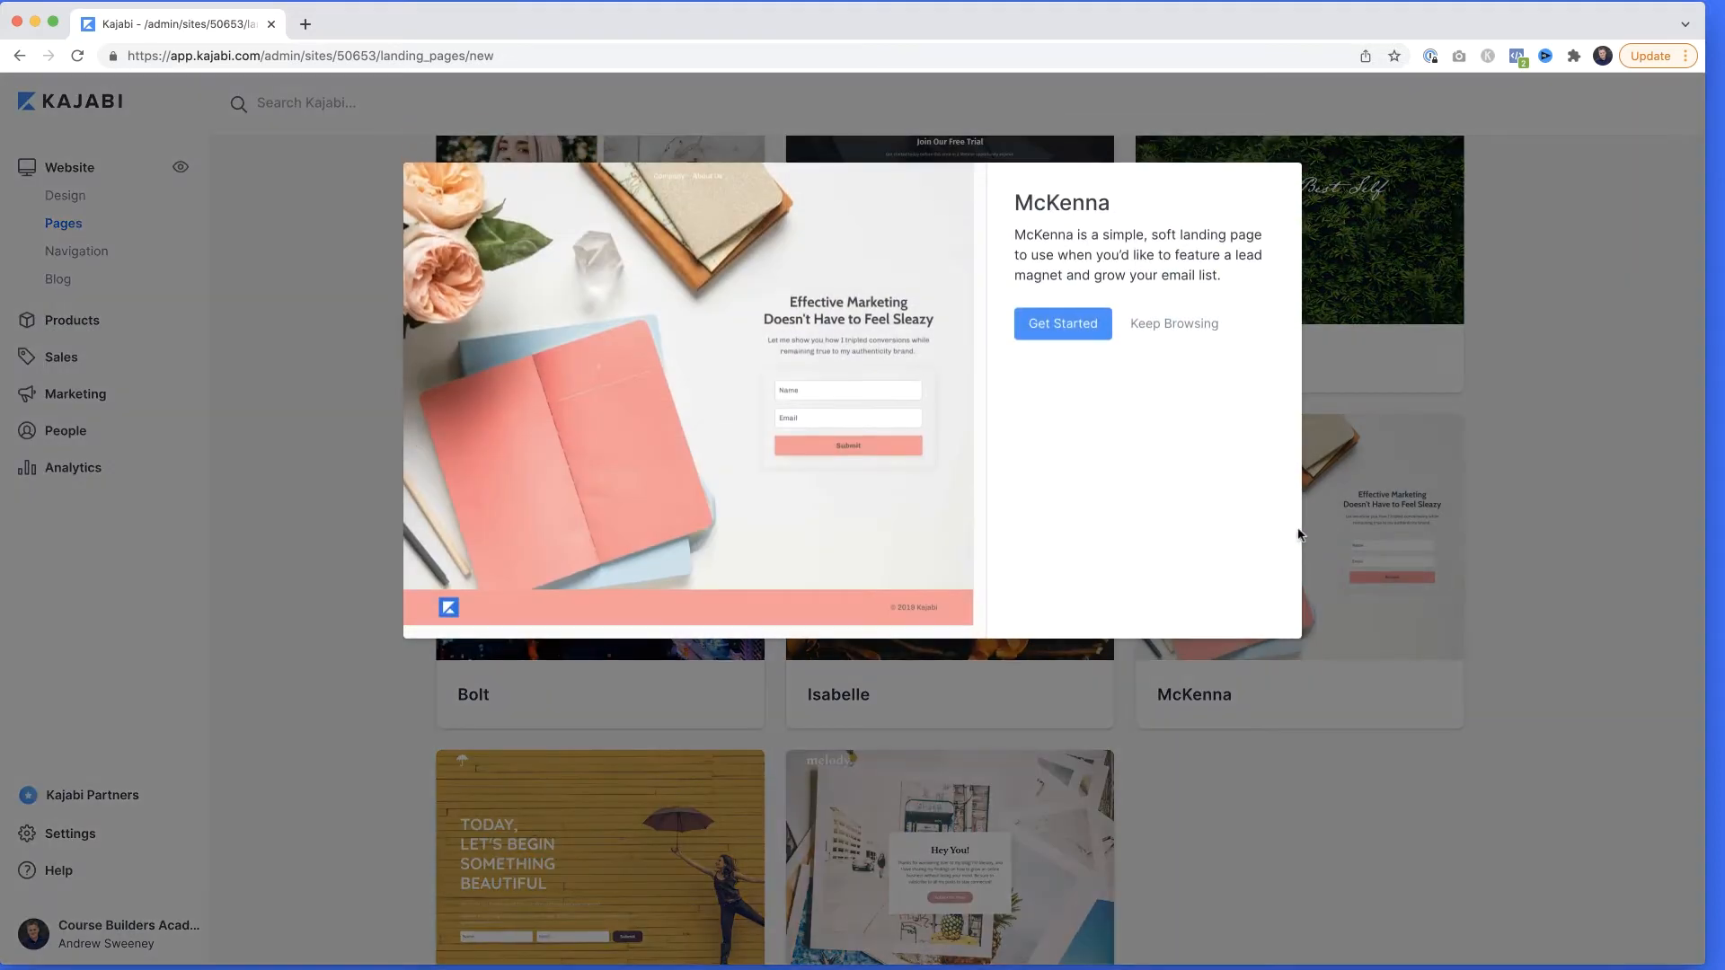
Create the landing page from the McKenna template with the title "My Landing Page".
{"action": "left_click", "coordinate": [1071, 336]}
{"action": "type", "text": "My Landing Page"}
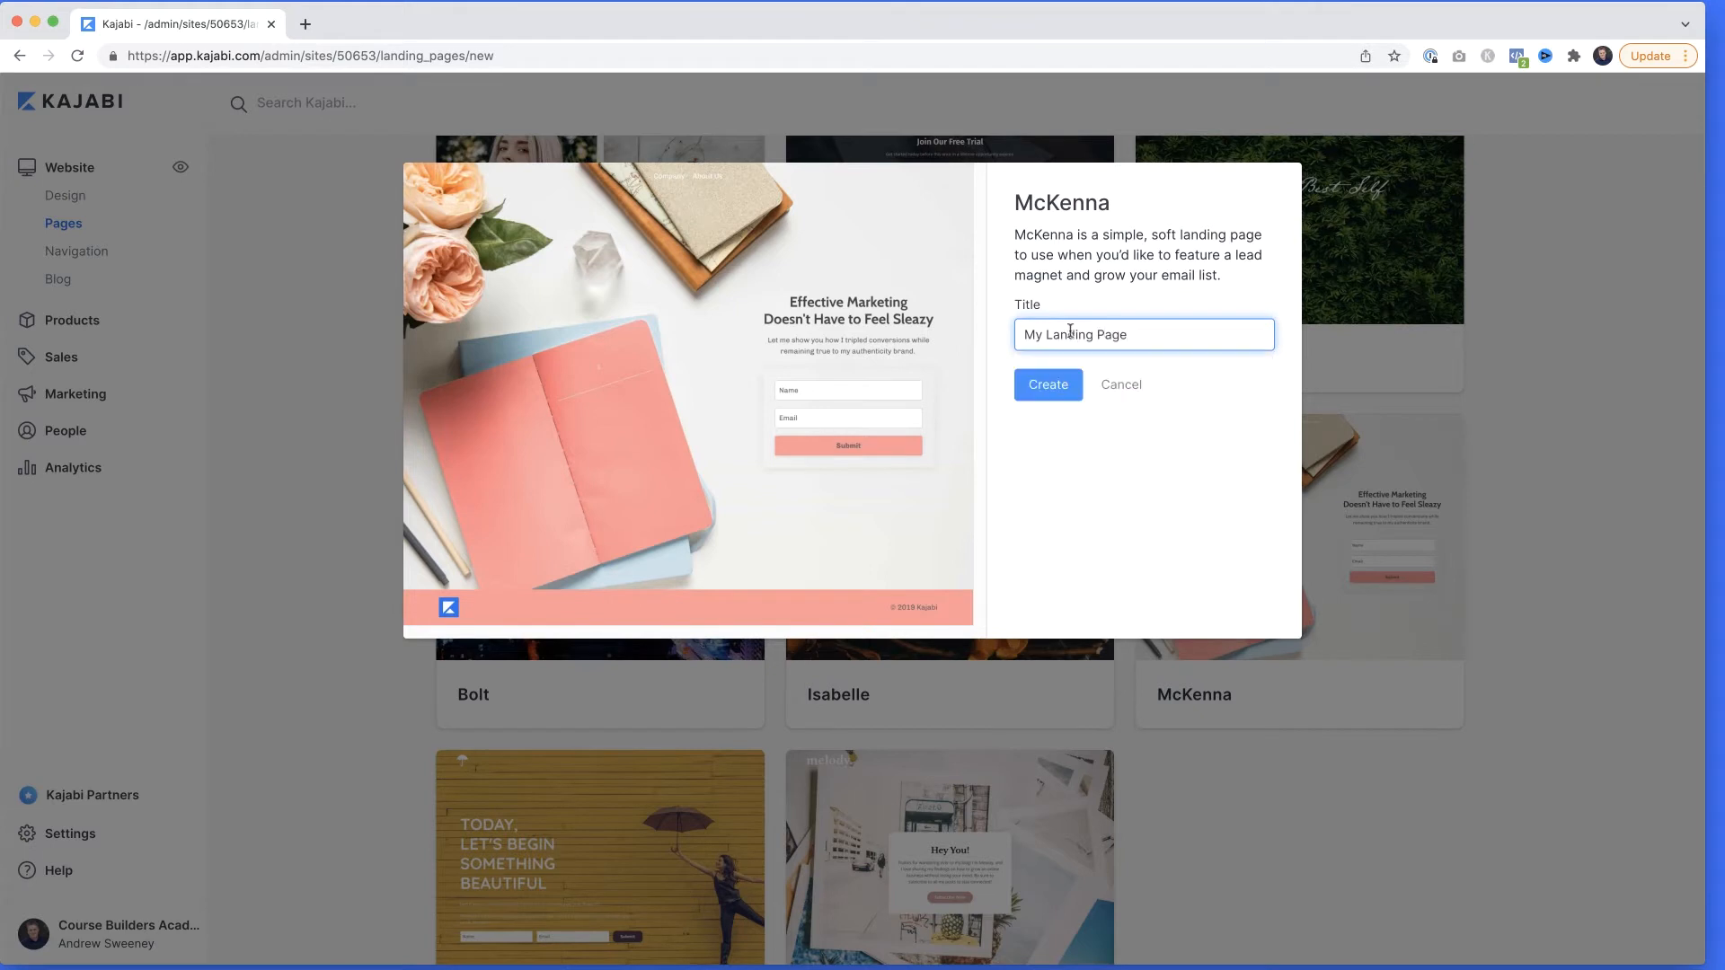
{"action": "left_click", "coordinate": [1053, 390]}
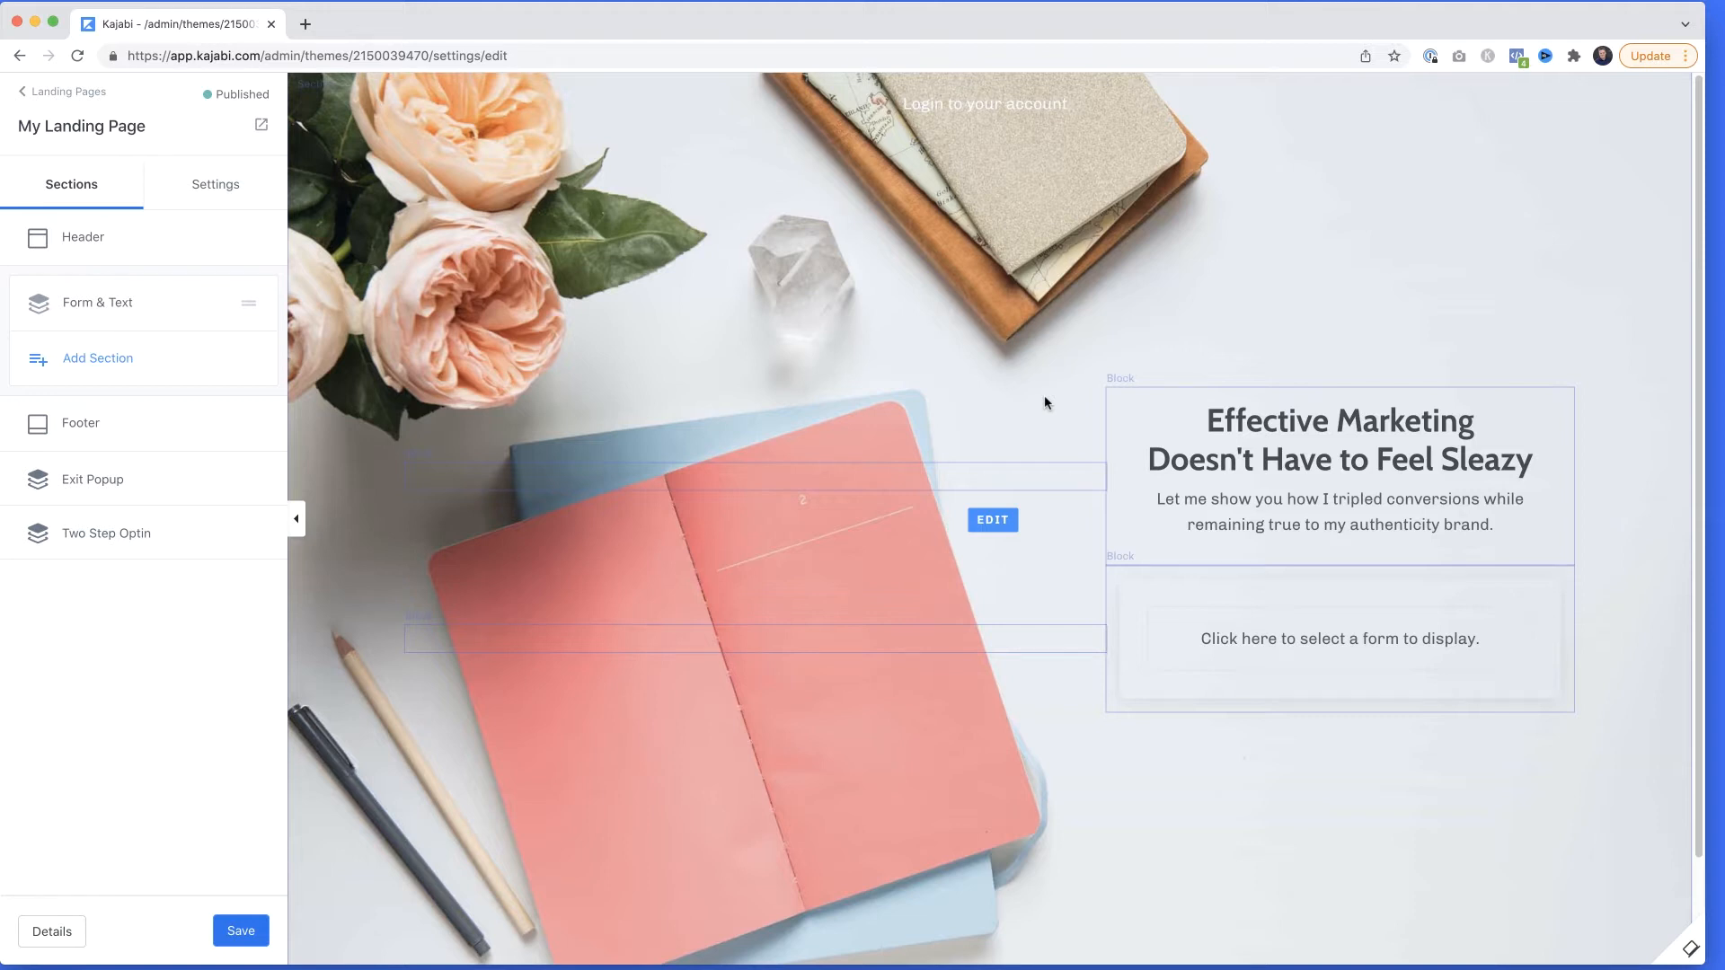
Delete the menu block with the login link from the page header, save the page, and return to the section list.
{"action": "left_click", "coordinate": [947, 113]}
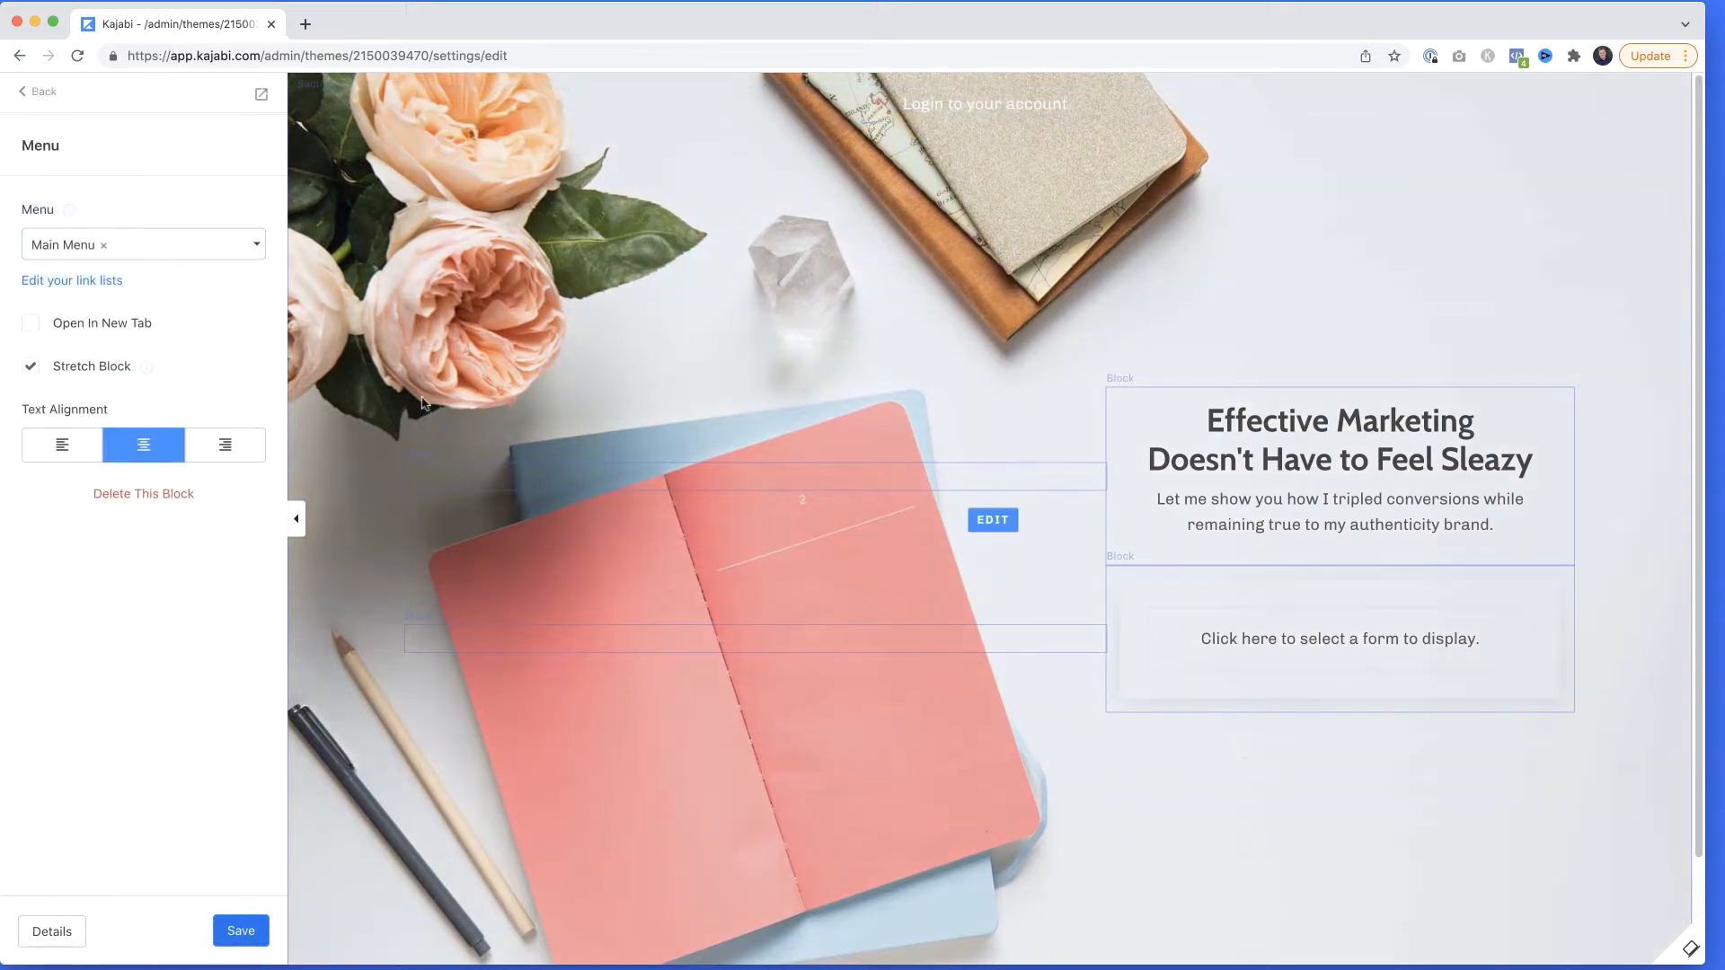
{"action": "left_click", "coordinate": [142, 503]}
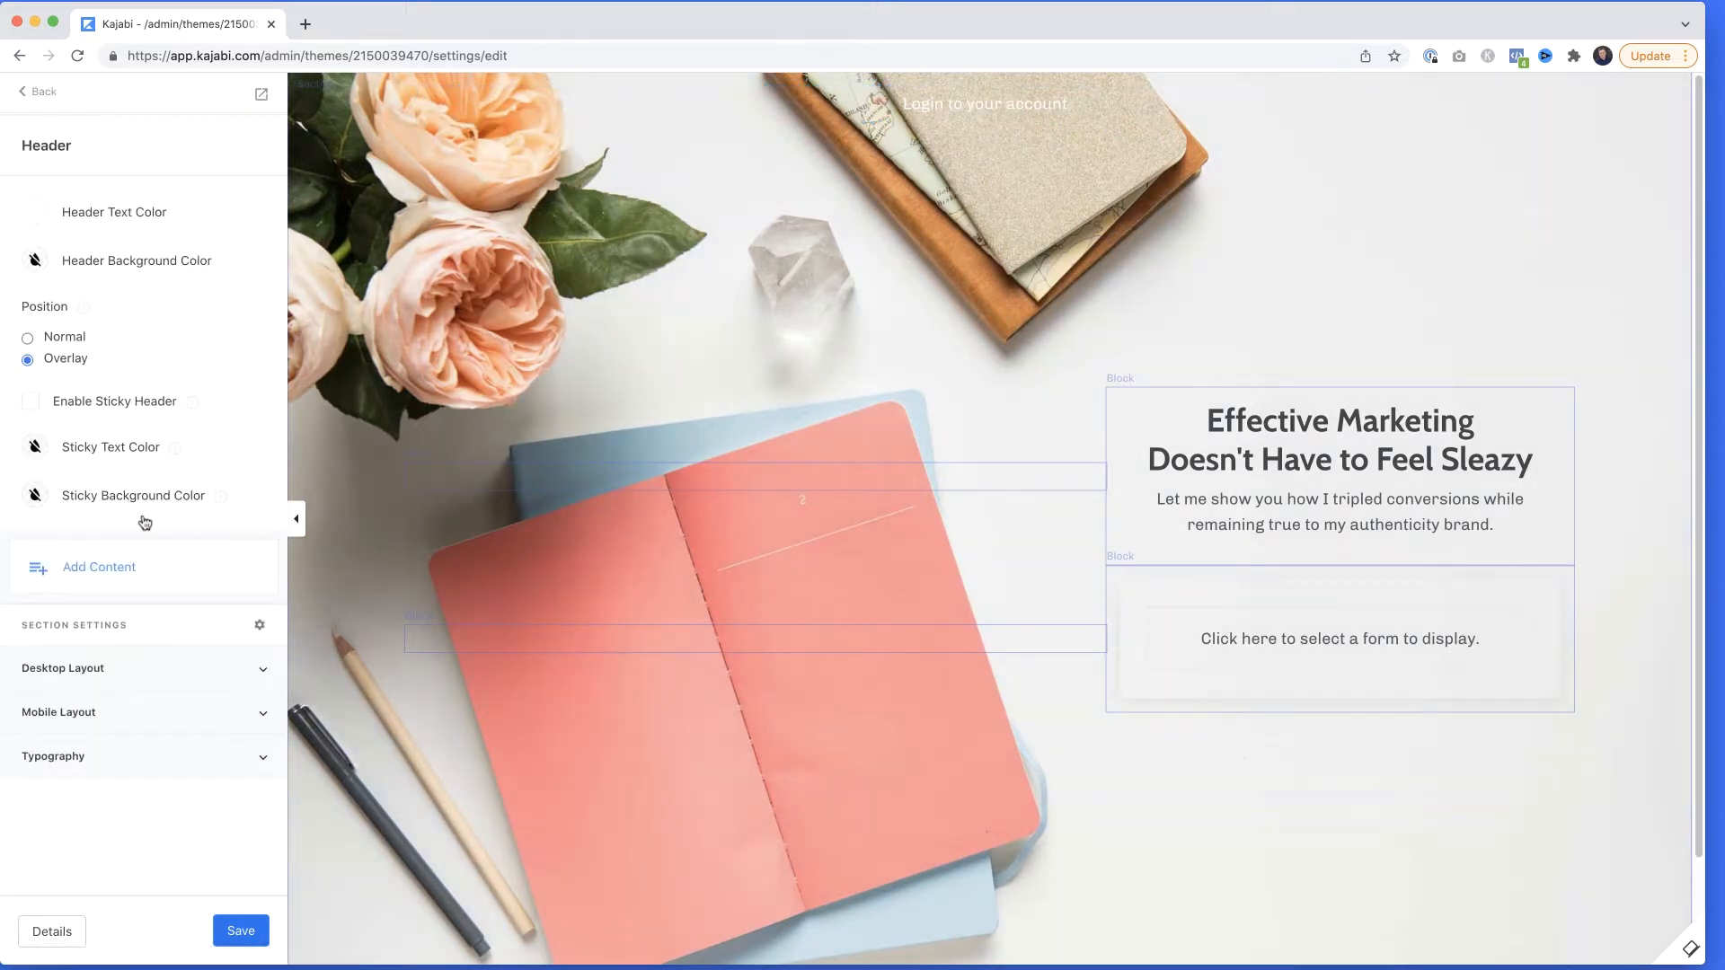
{"action": "left_click", "coordinate": [241, 934]}
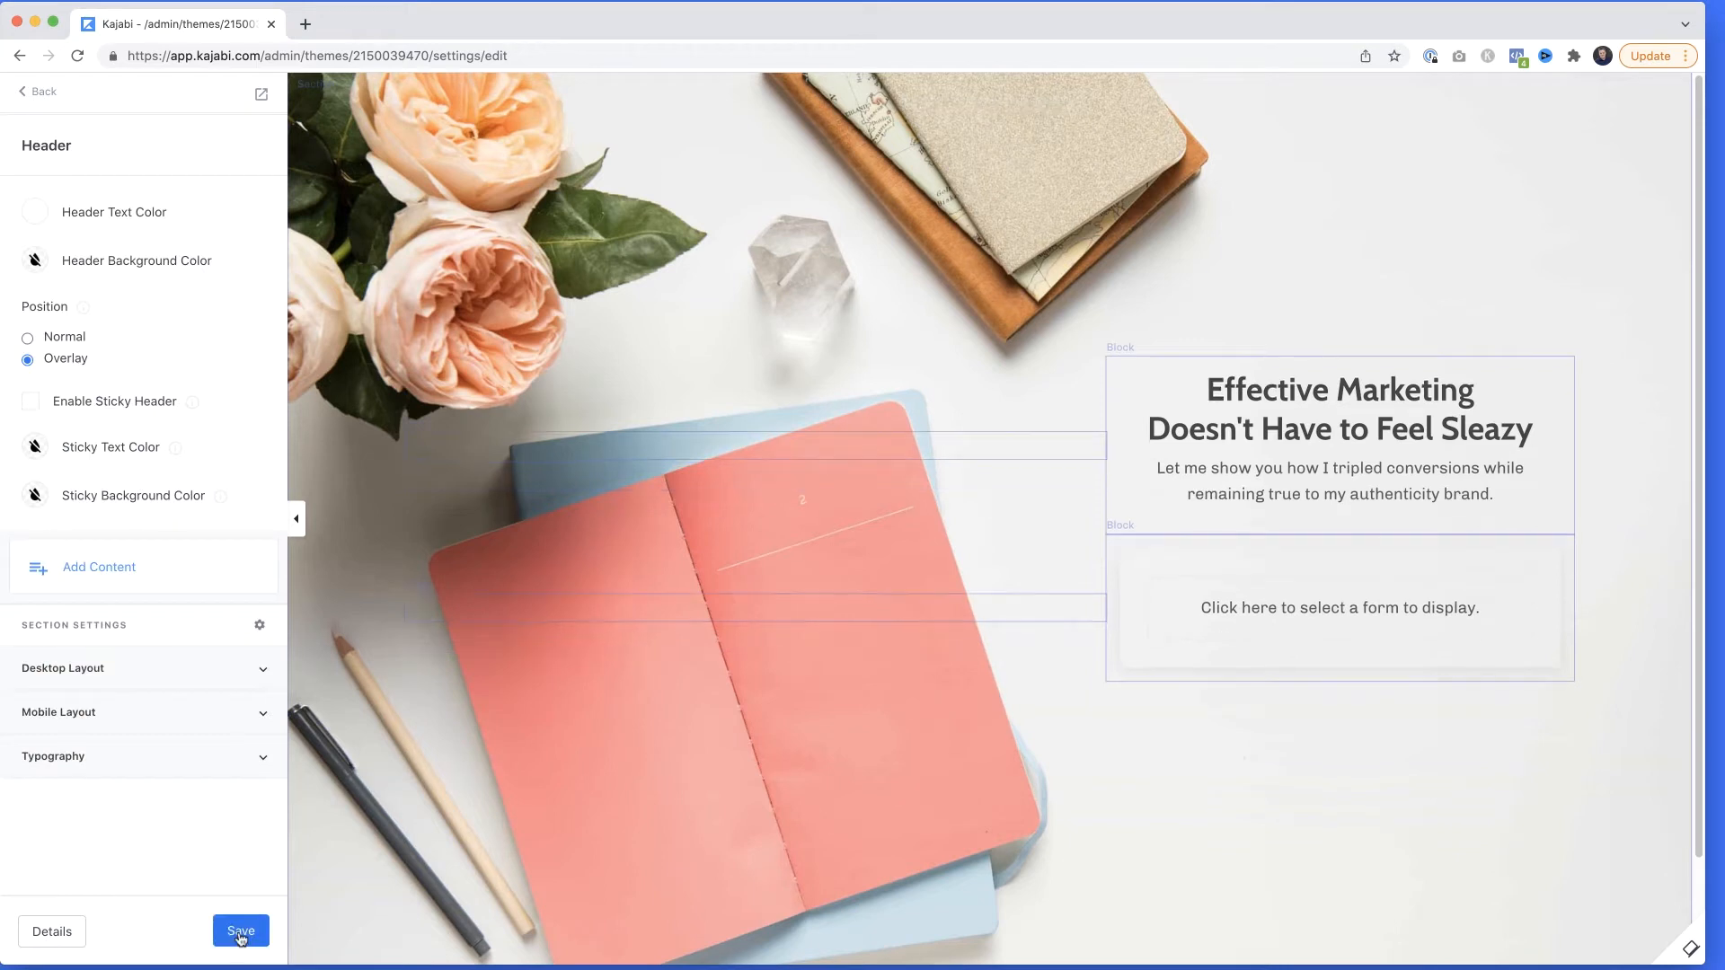
{"action": "left_click", "coordinate": [42, 94]}
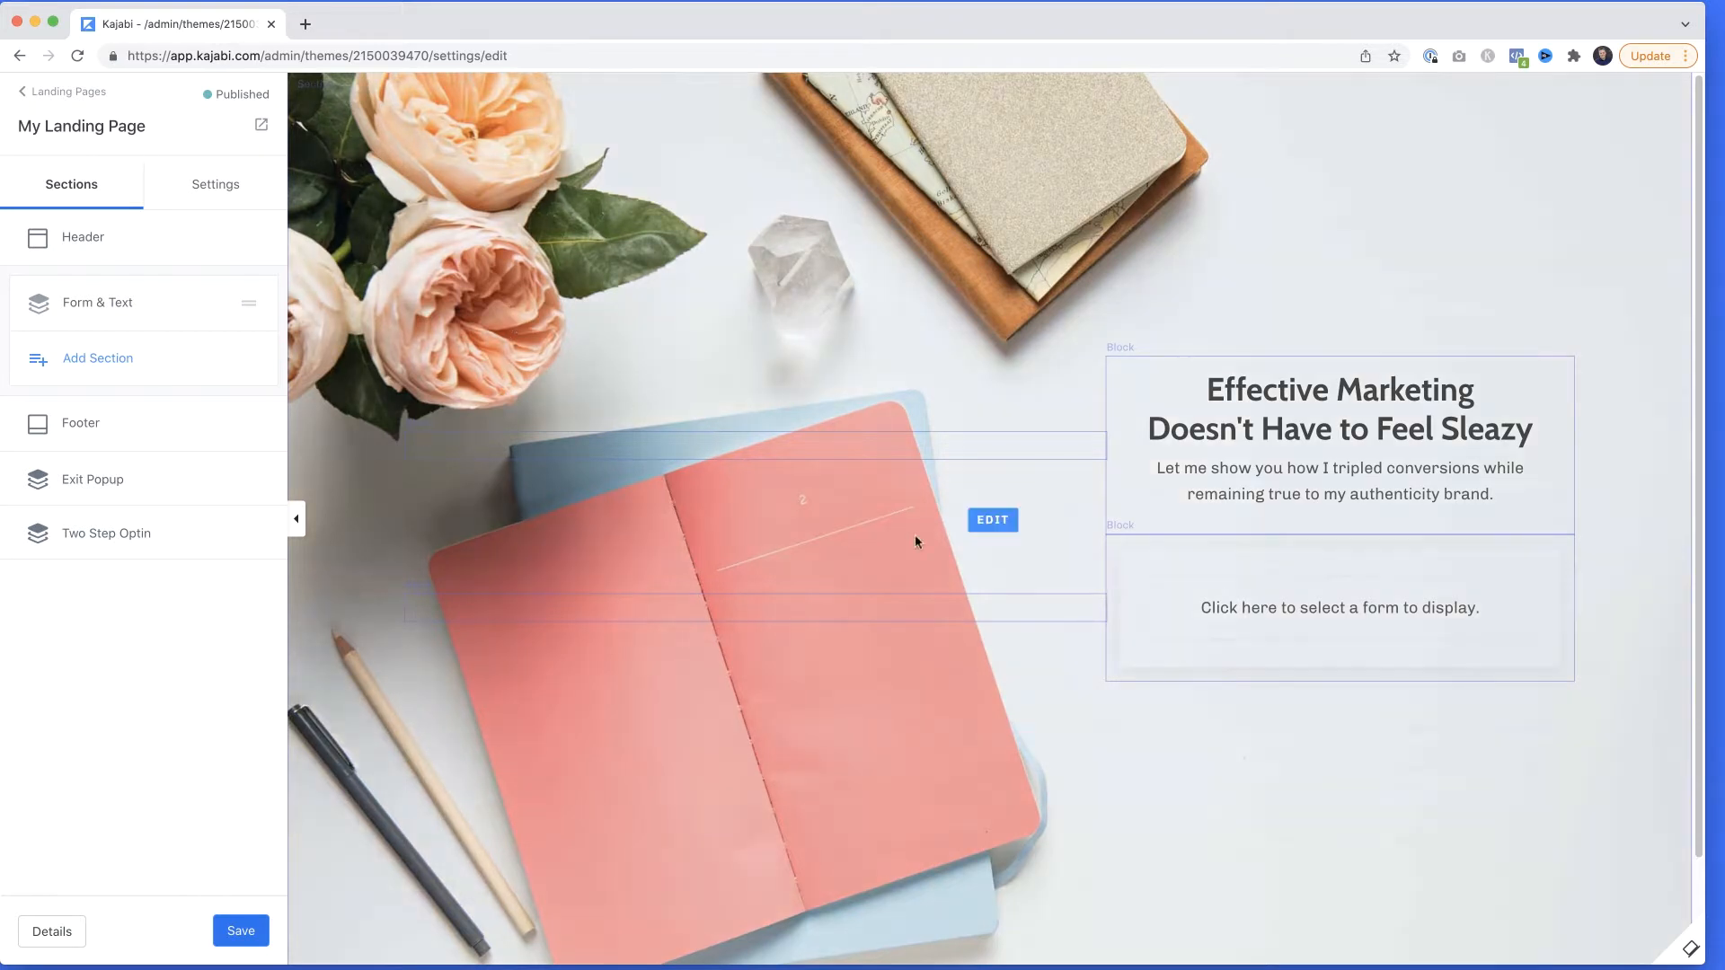
Open the landing page's form block and look through the existing forms available for it.
{"action": "left_click", "coordinate": [1250, 596]}
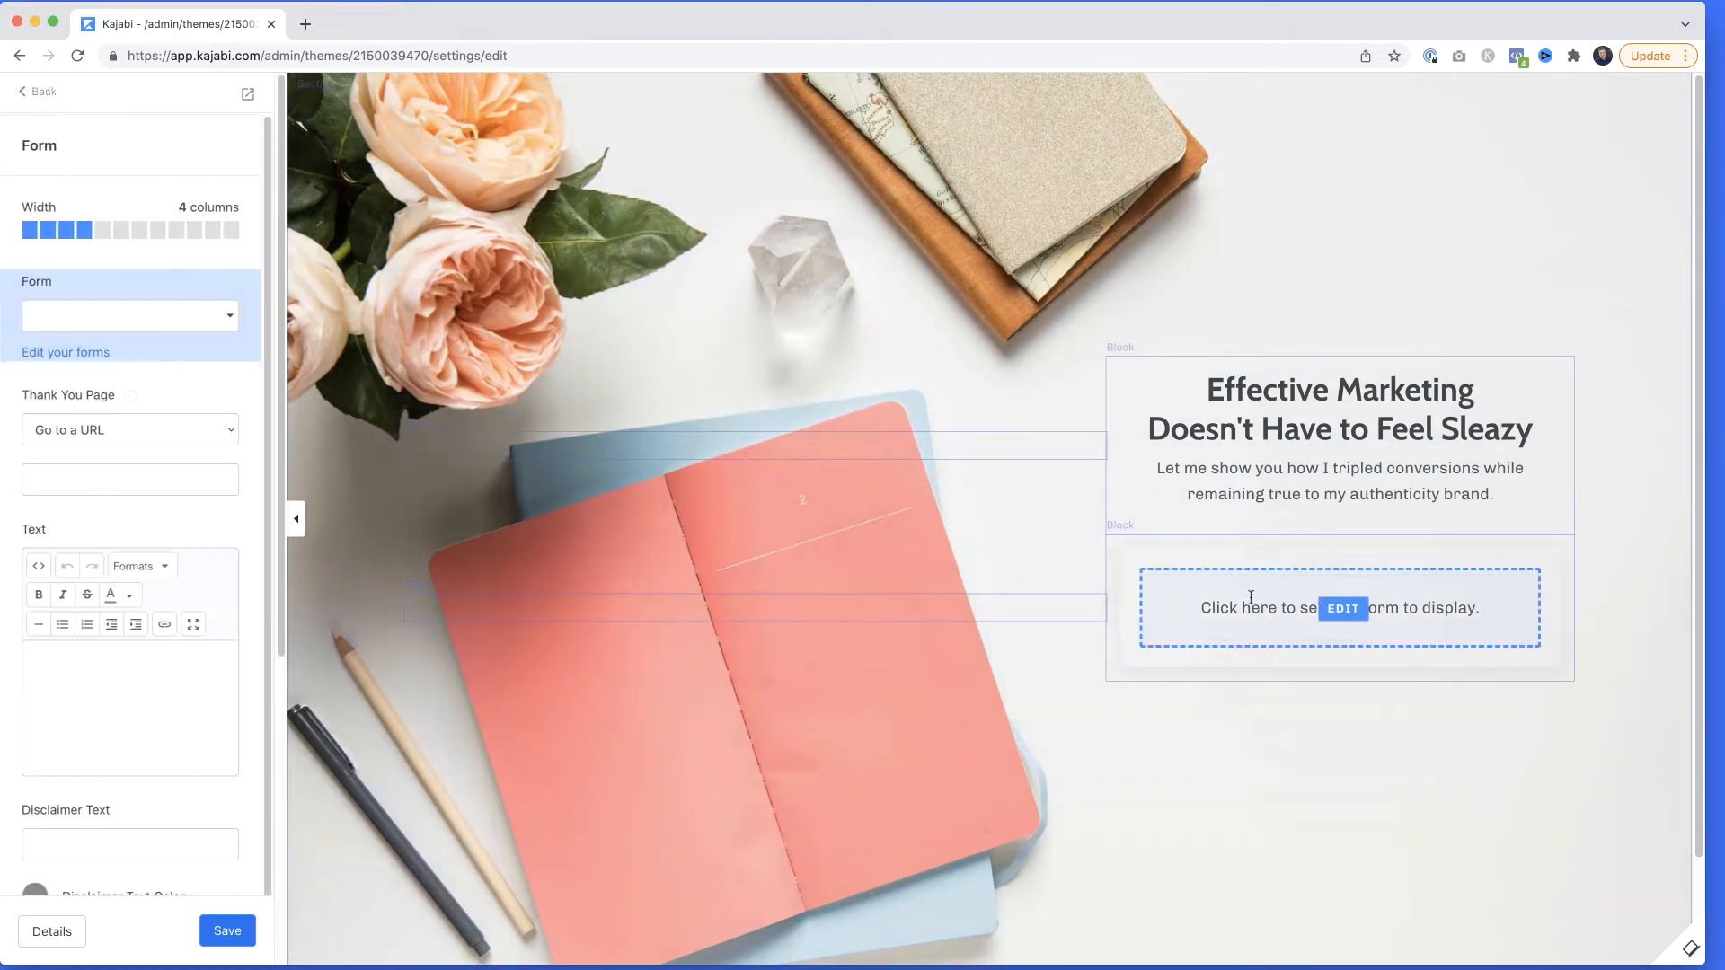
{"action": "left_click", "coordinate": [131, 323]}
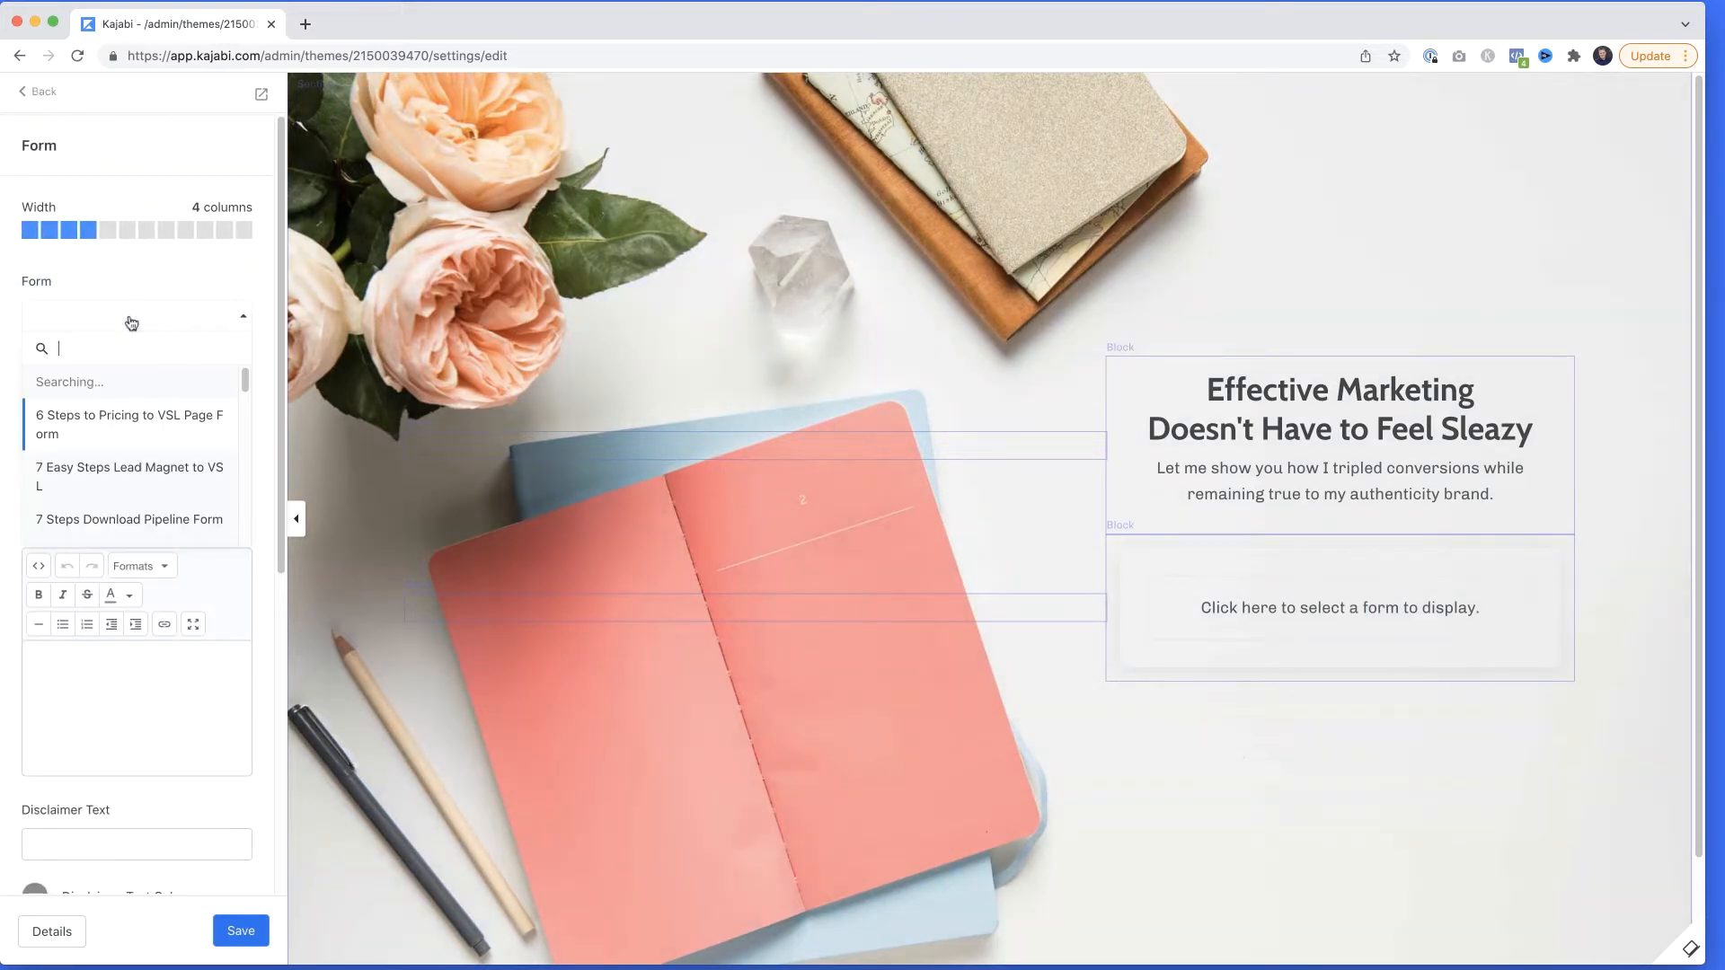
{"action": "scroll", "coordinate": [147, 438], "scroll_direction": "down", "scroll_amount": 1}
{"action": "scroll", "coordinate": [147, 439], "scroll_direction": "up", "scroll_amount": 1}
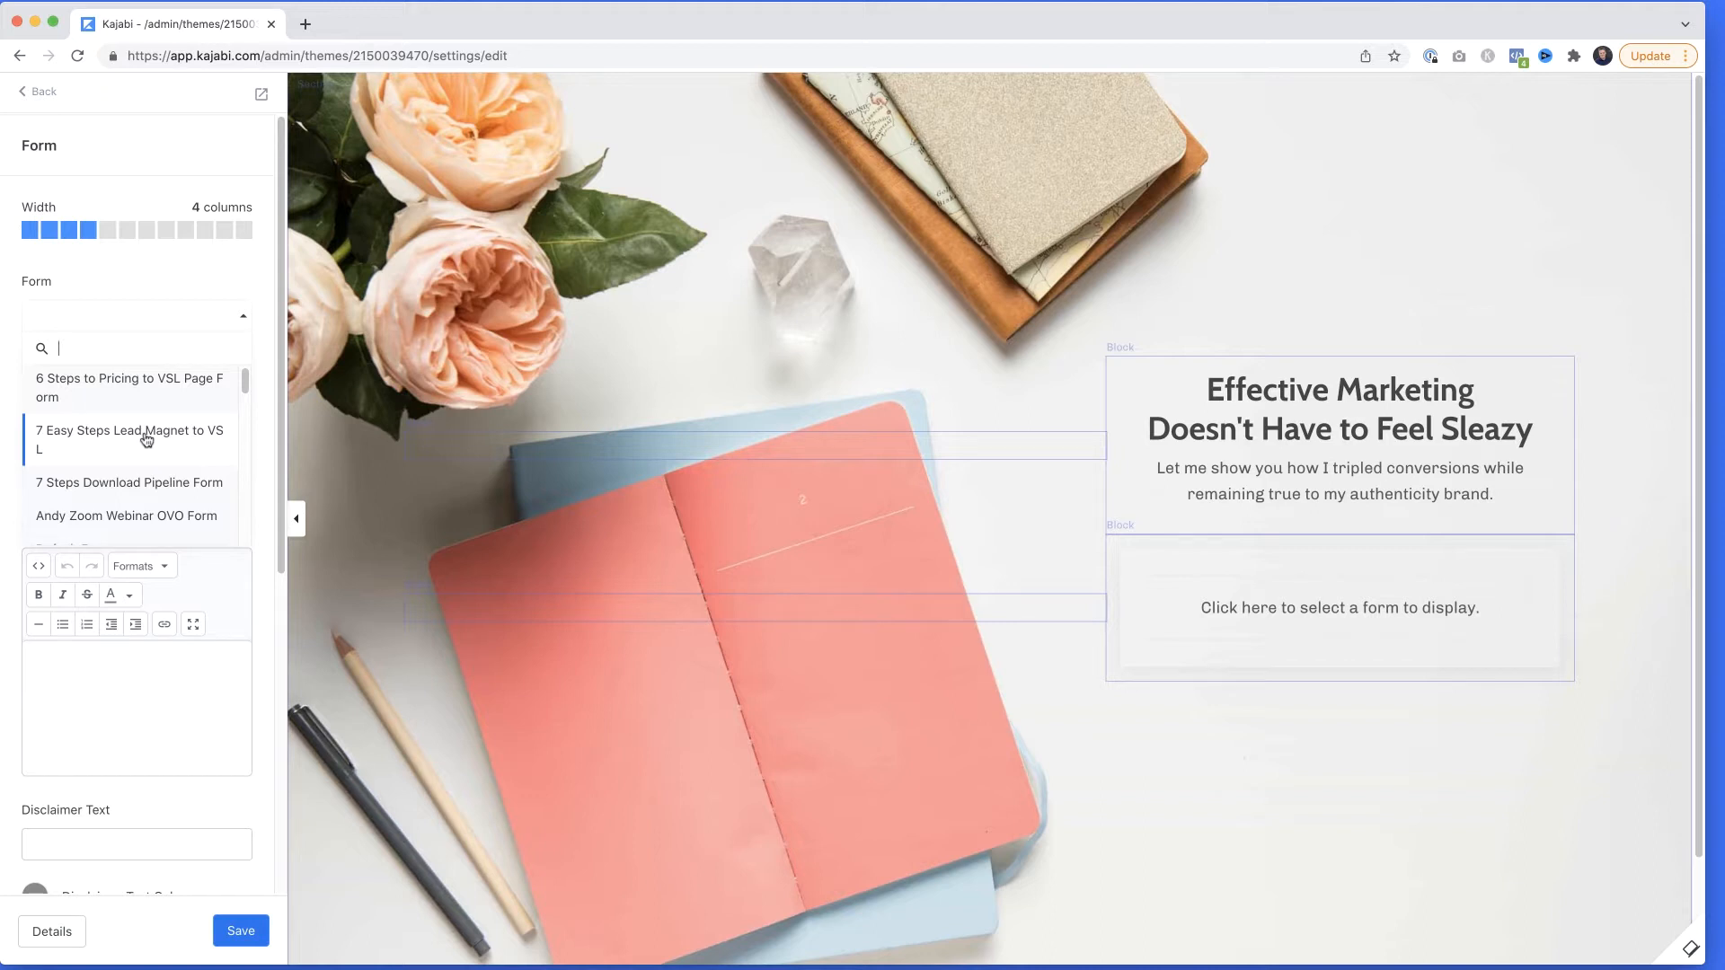
{"action": "left_click", "coordinate": [156, 299]}
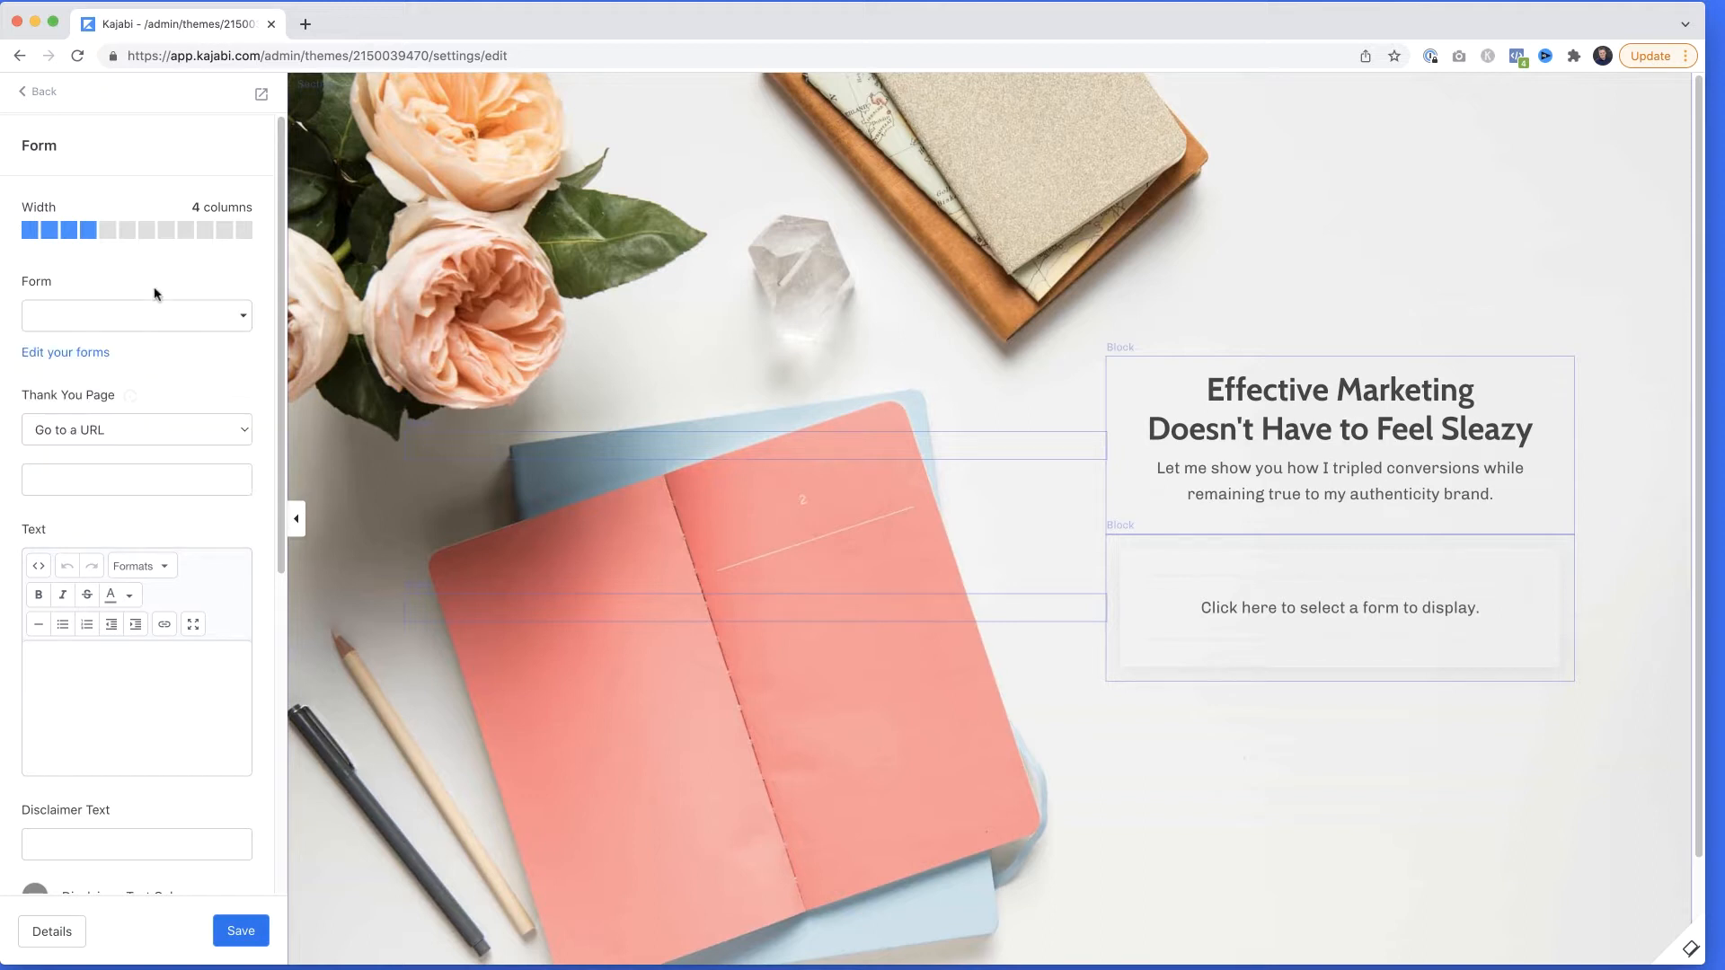
Go from the form block to the site's forms and create a new form titled "My Opt-In Form".
{"action": "left_click", "coordinate": [81, 354]}
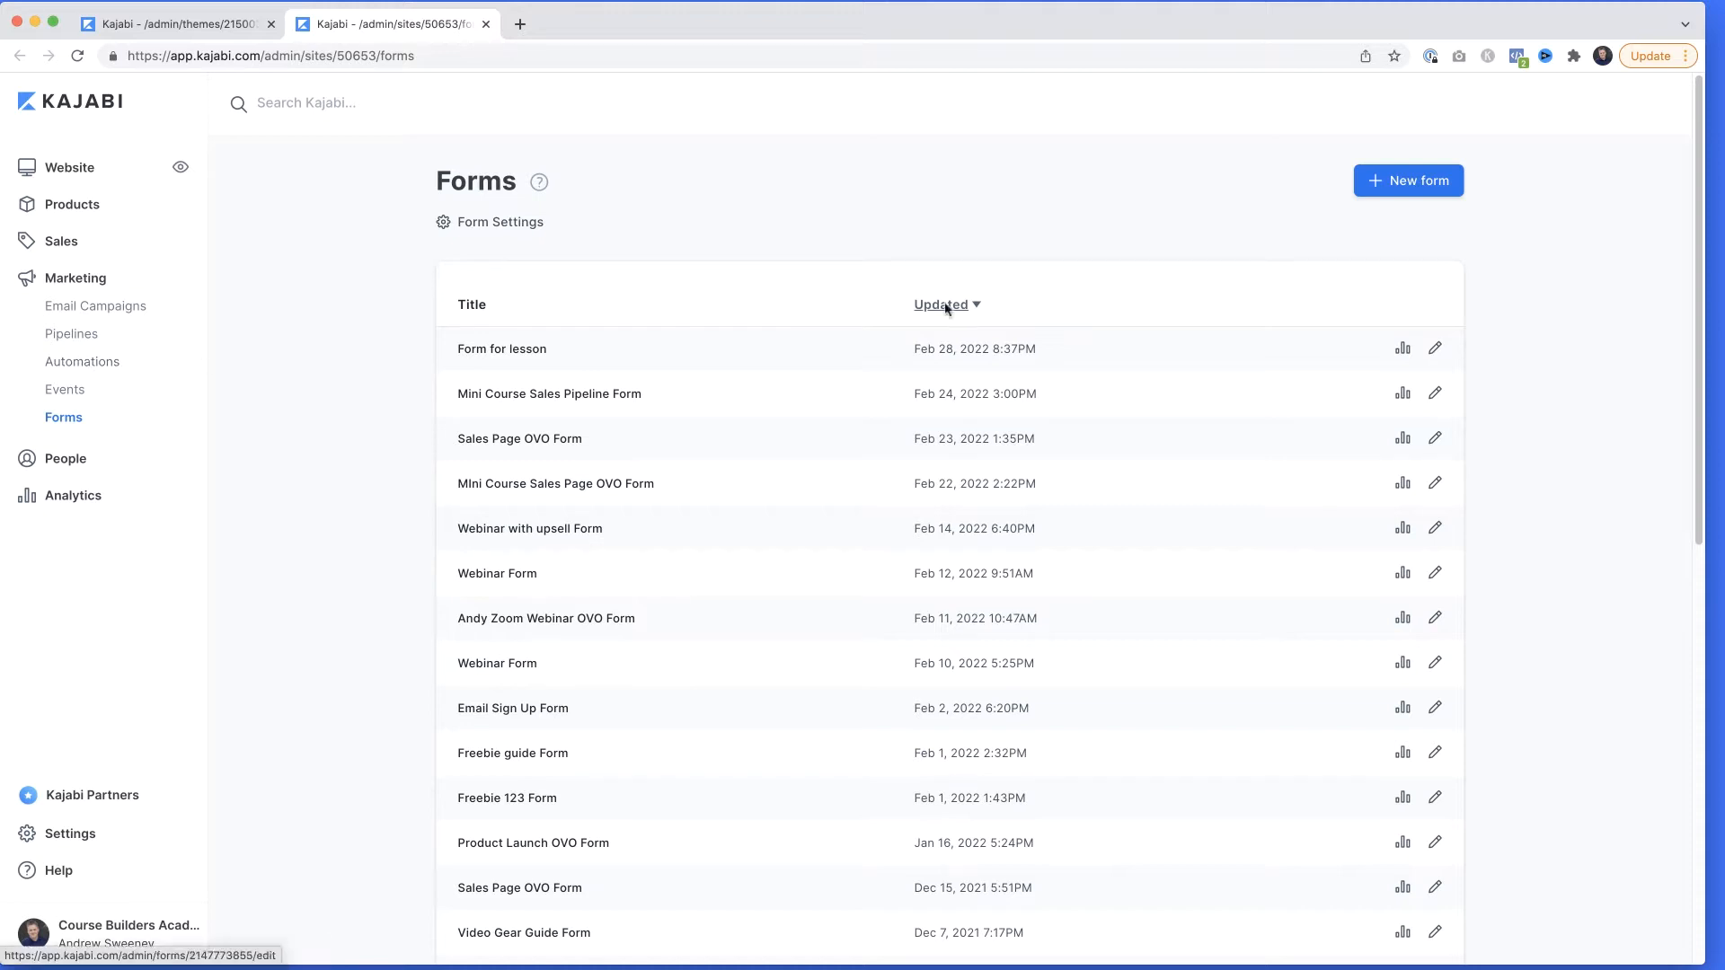
{"action": "left_click", "coordinate": [1423, 186]}
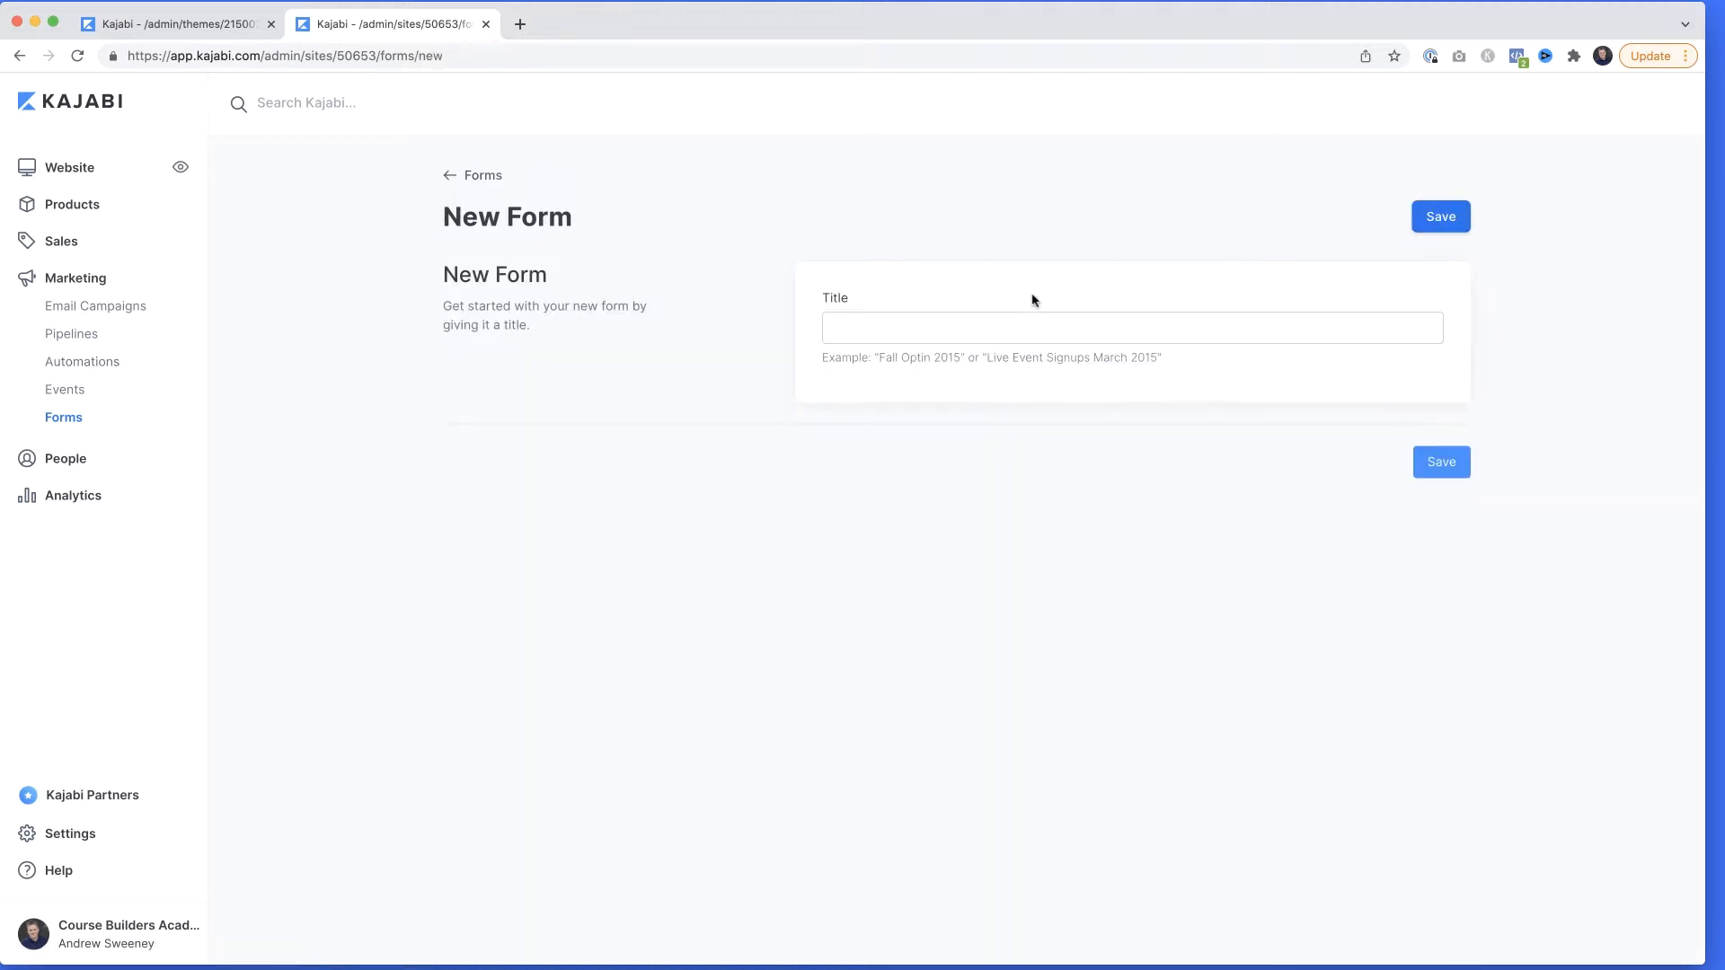
{"action": "left_click", "coordinate": [900, 321]}
{"action": "type", "text": "My Opt-In Form"}
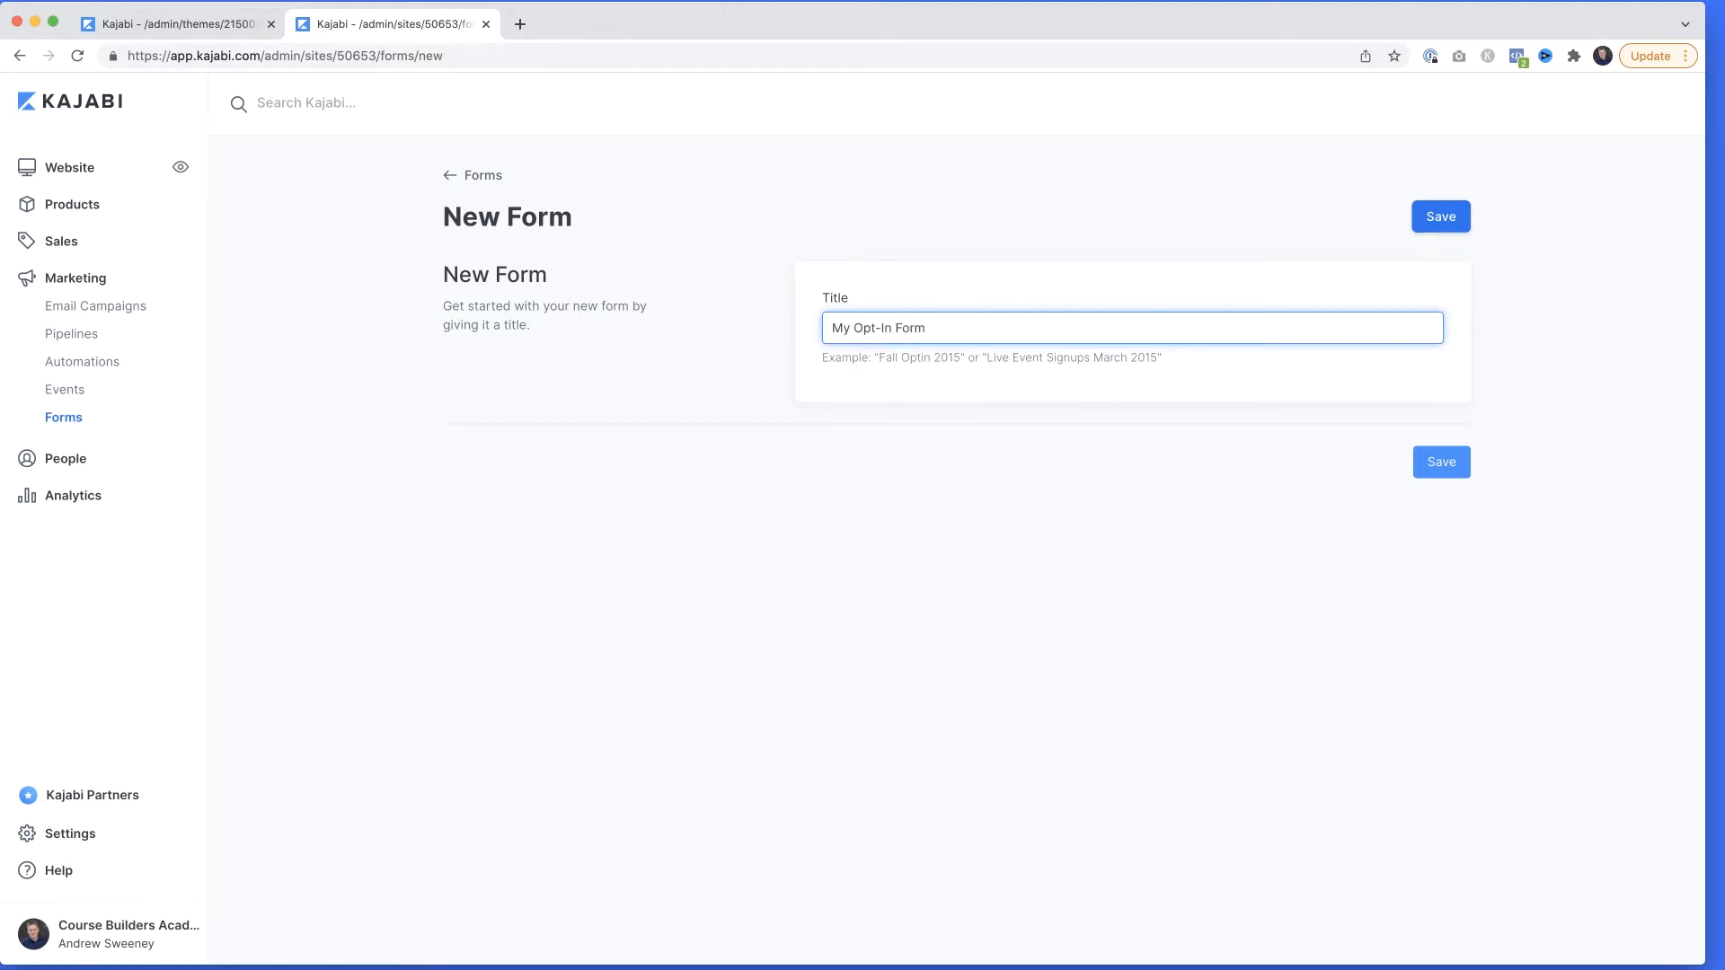
{"action": "left_click", "coordinate": [1429, 465]}
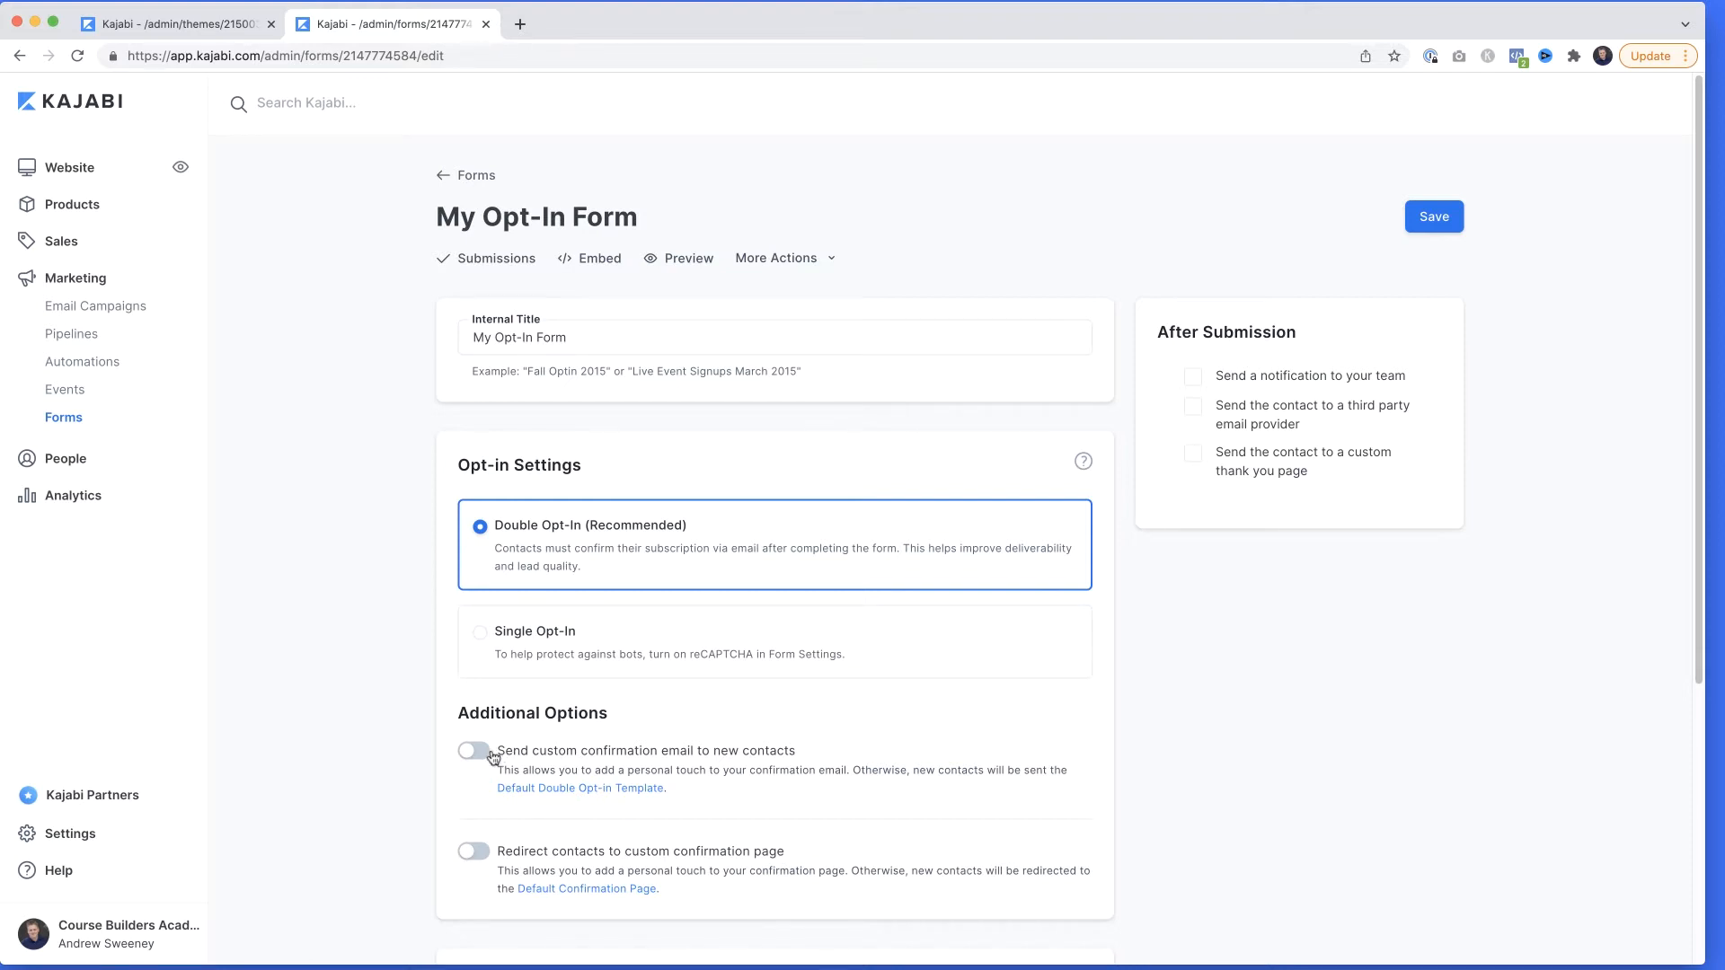
Add an automation to My Opt-In Form that adds a new tag named "Demo" when the form is submitted.
{"action": "scroll", "coordinate": [493, 759], "scroll_direction": "down", "scroll_amount": 1}
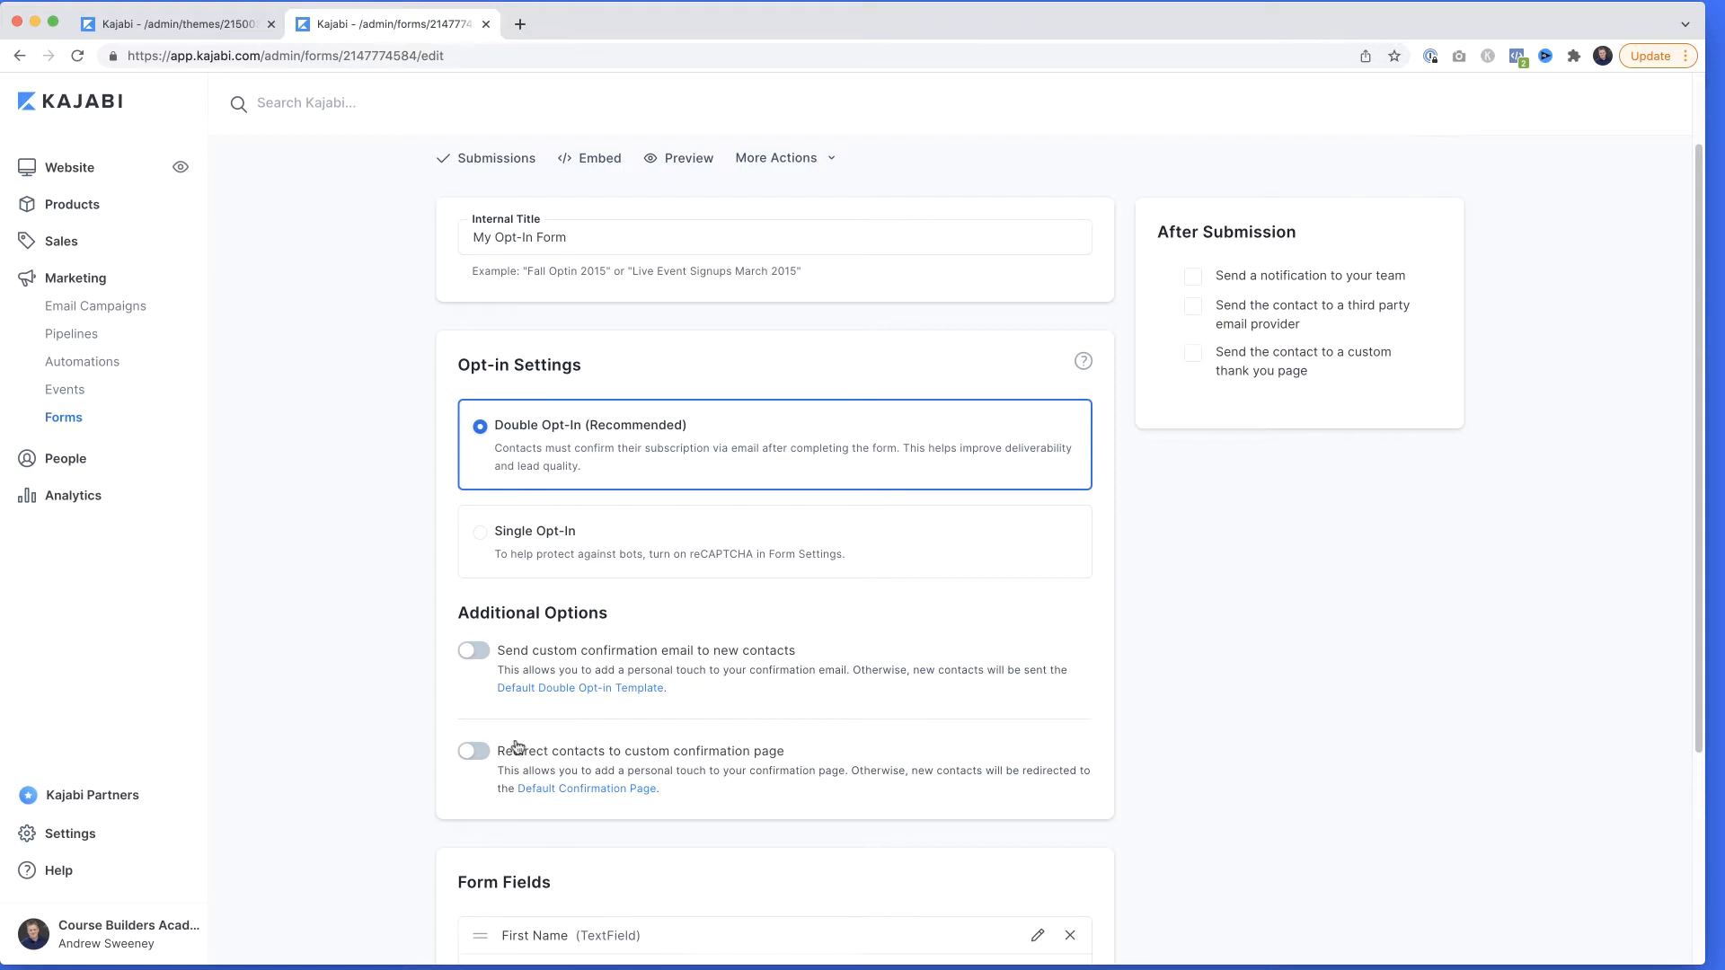
{"action": "scroll", "coordinate": [512, 747], "scroll_direction": "down", "scroll_amount": 3}
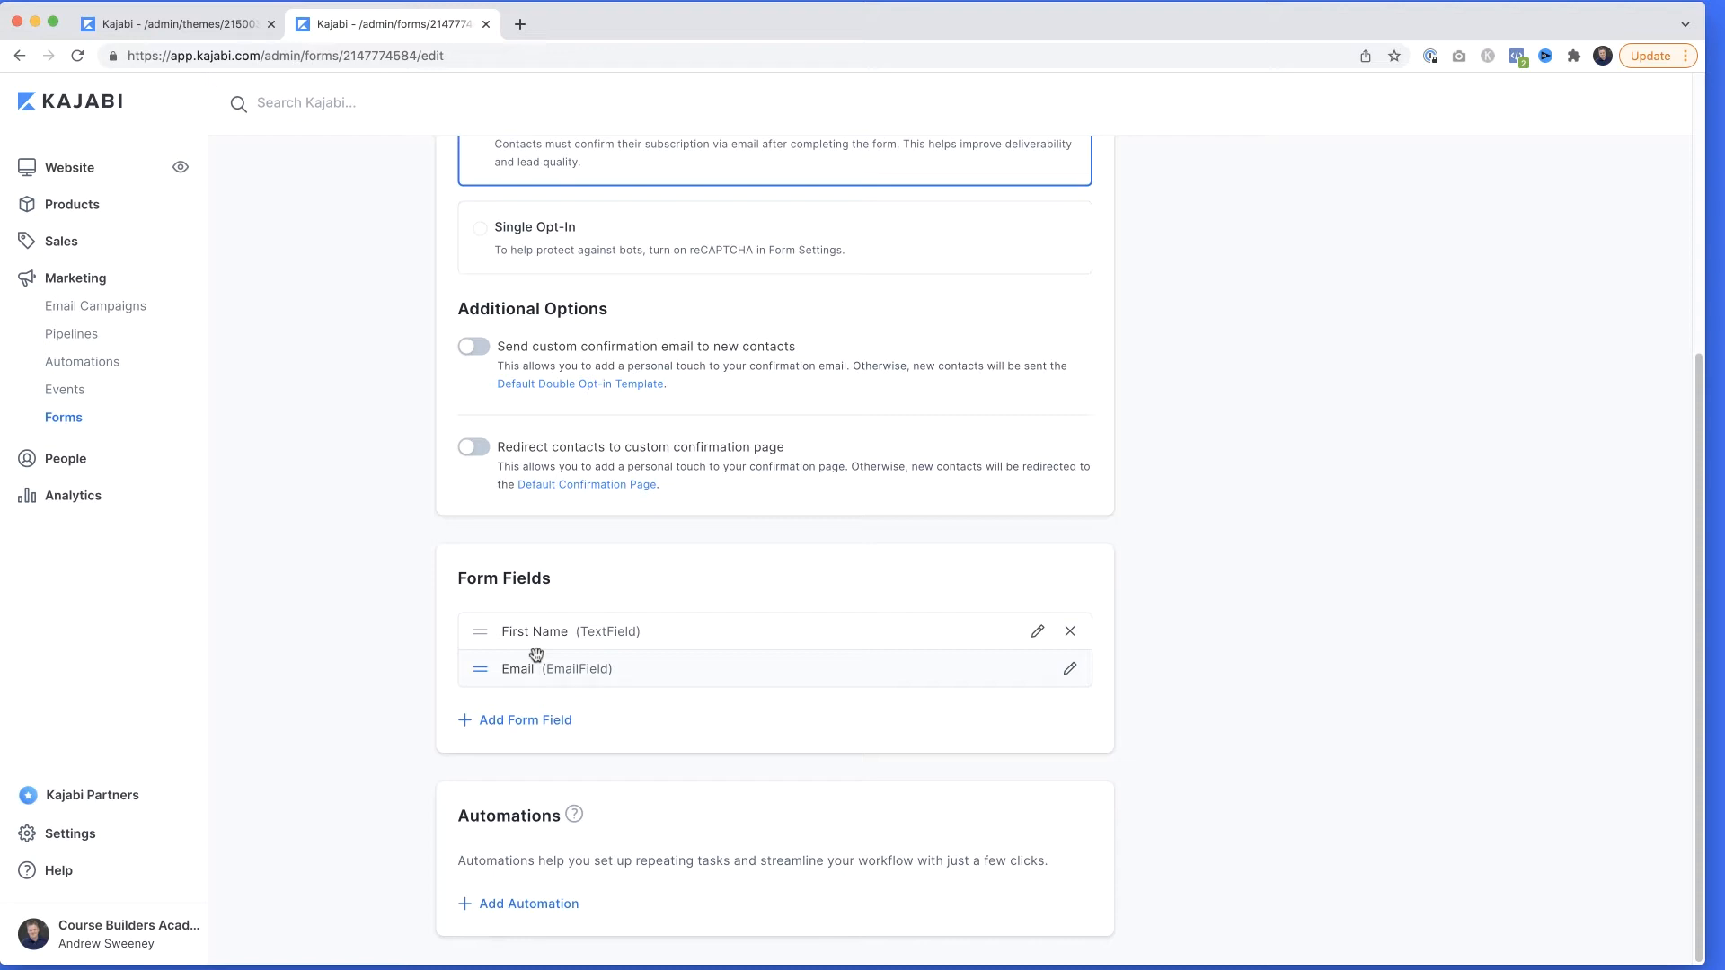
{"action": "left_click", "coordinate": [532, 907]}
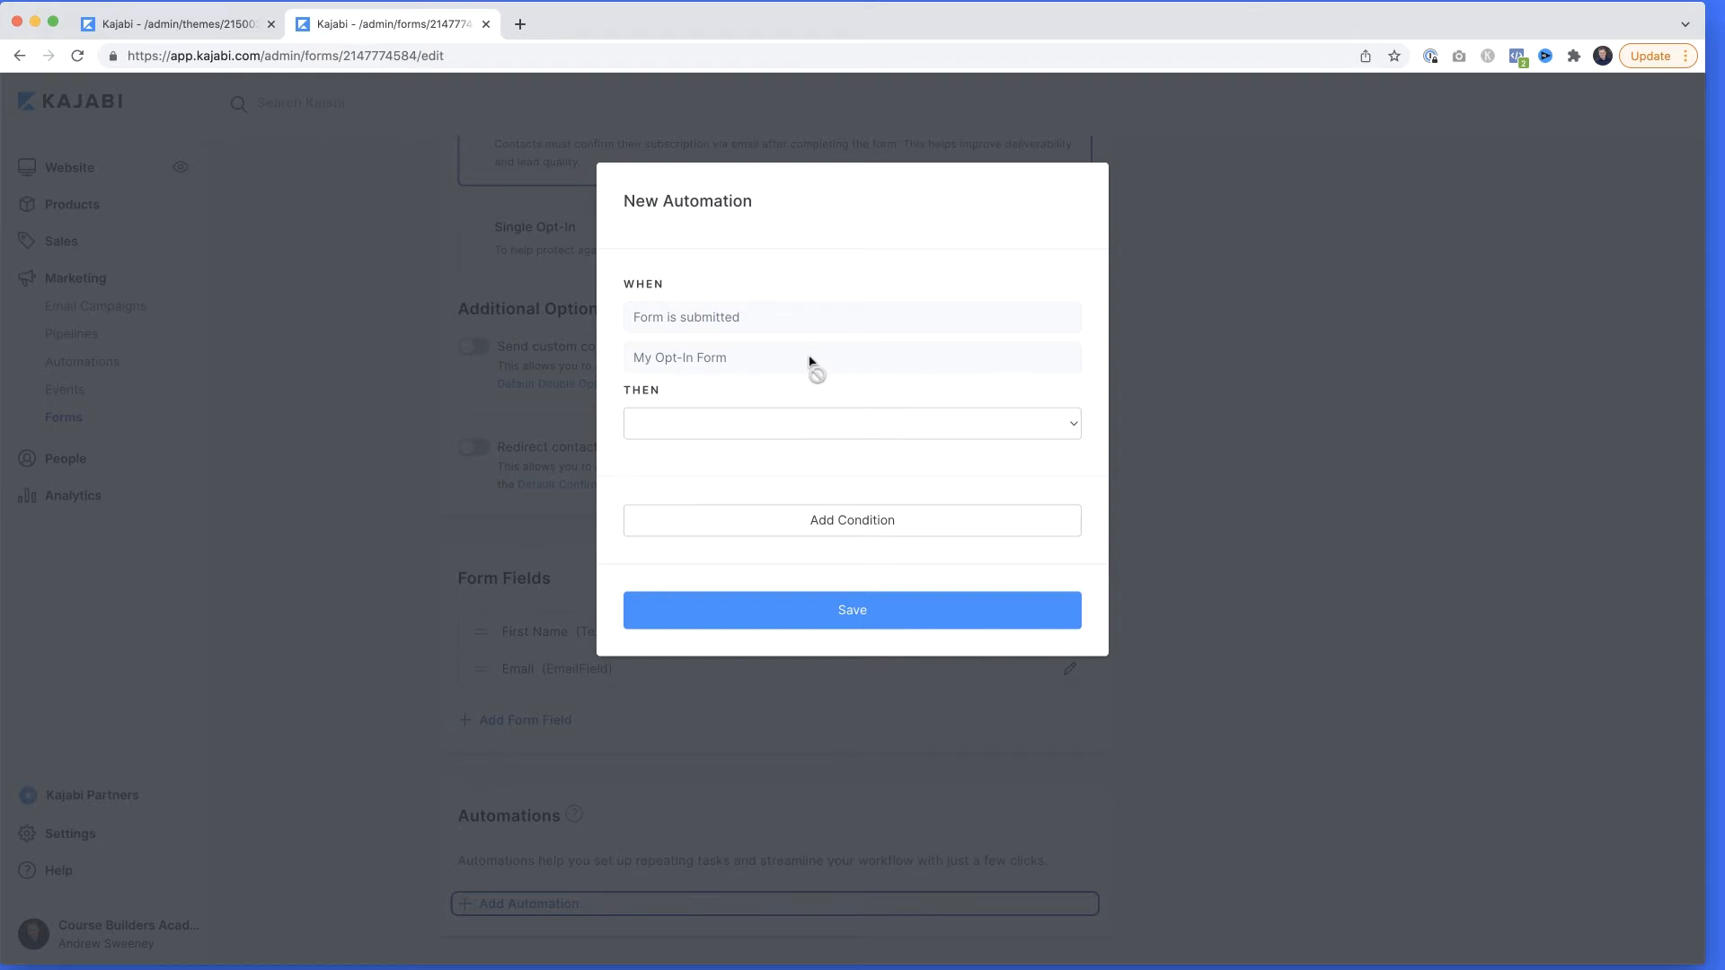
{"action": "left_click", "coordinate": [801, 423]}
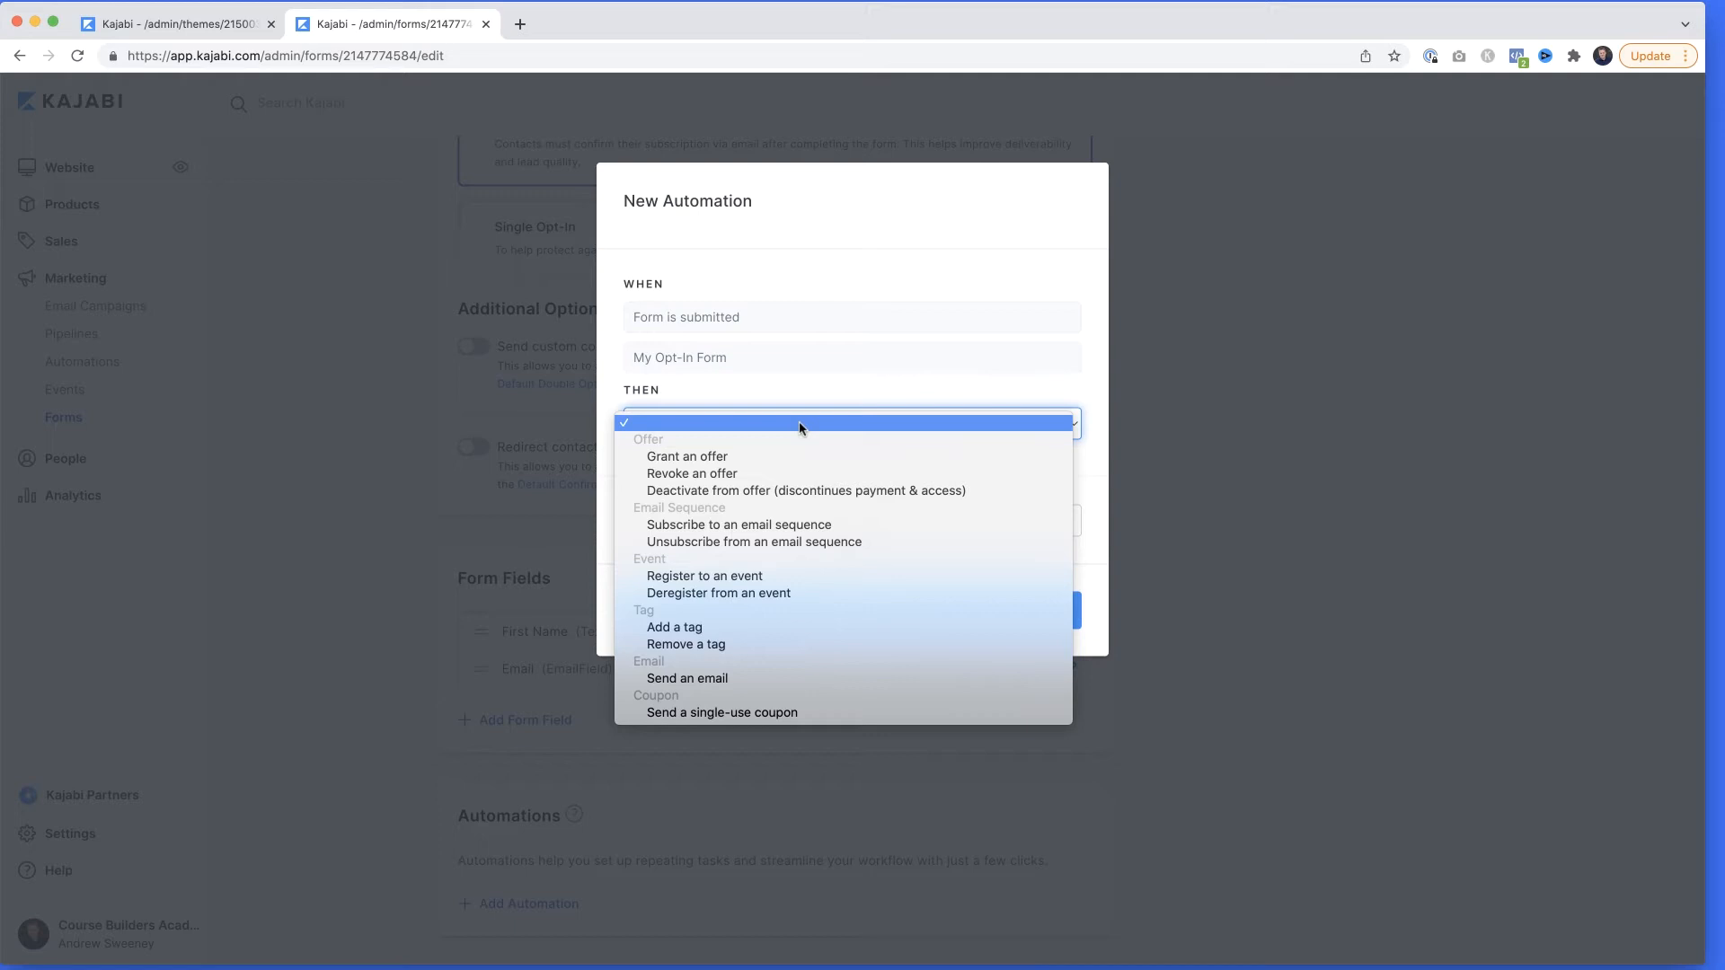
{"action": "left_click", "coordinate": [778, 629]}
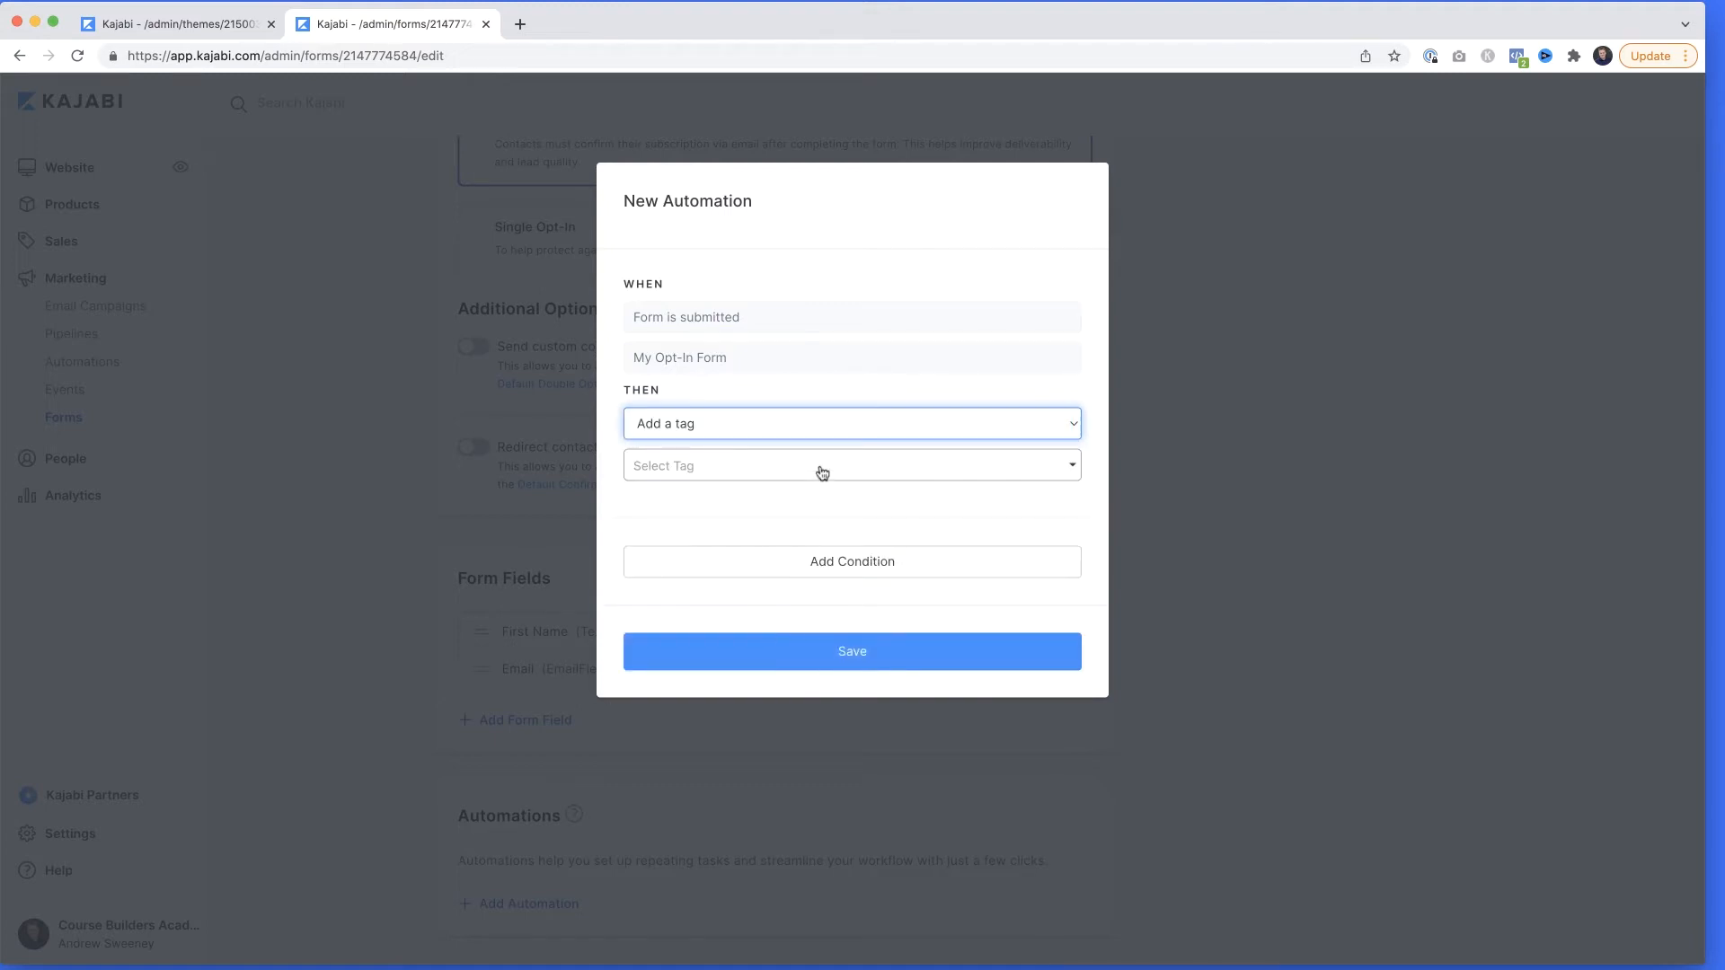
{"action": "left_click", "coordinate": [821, 471]}
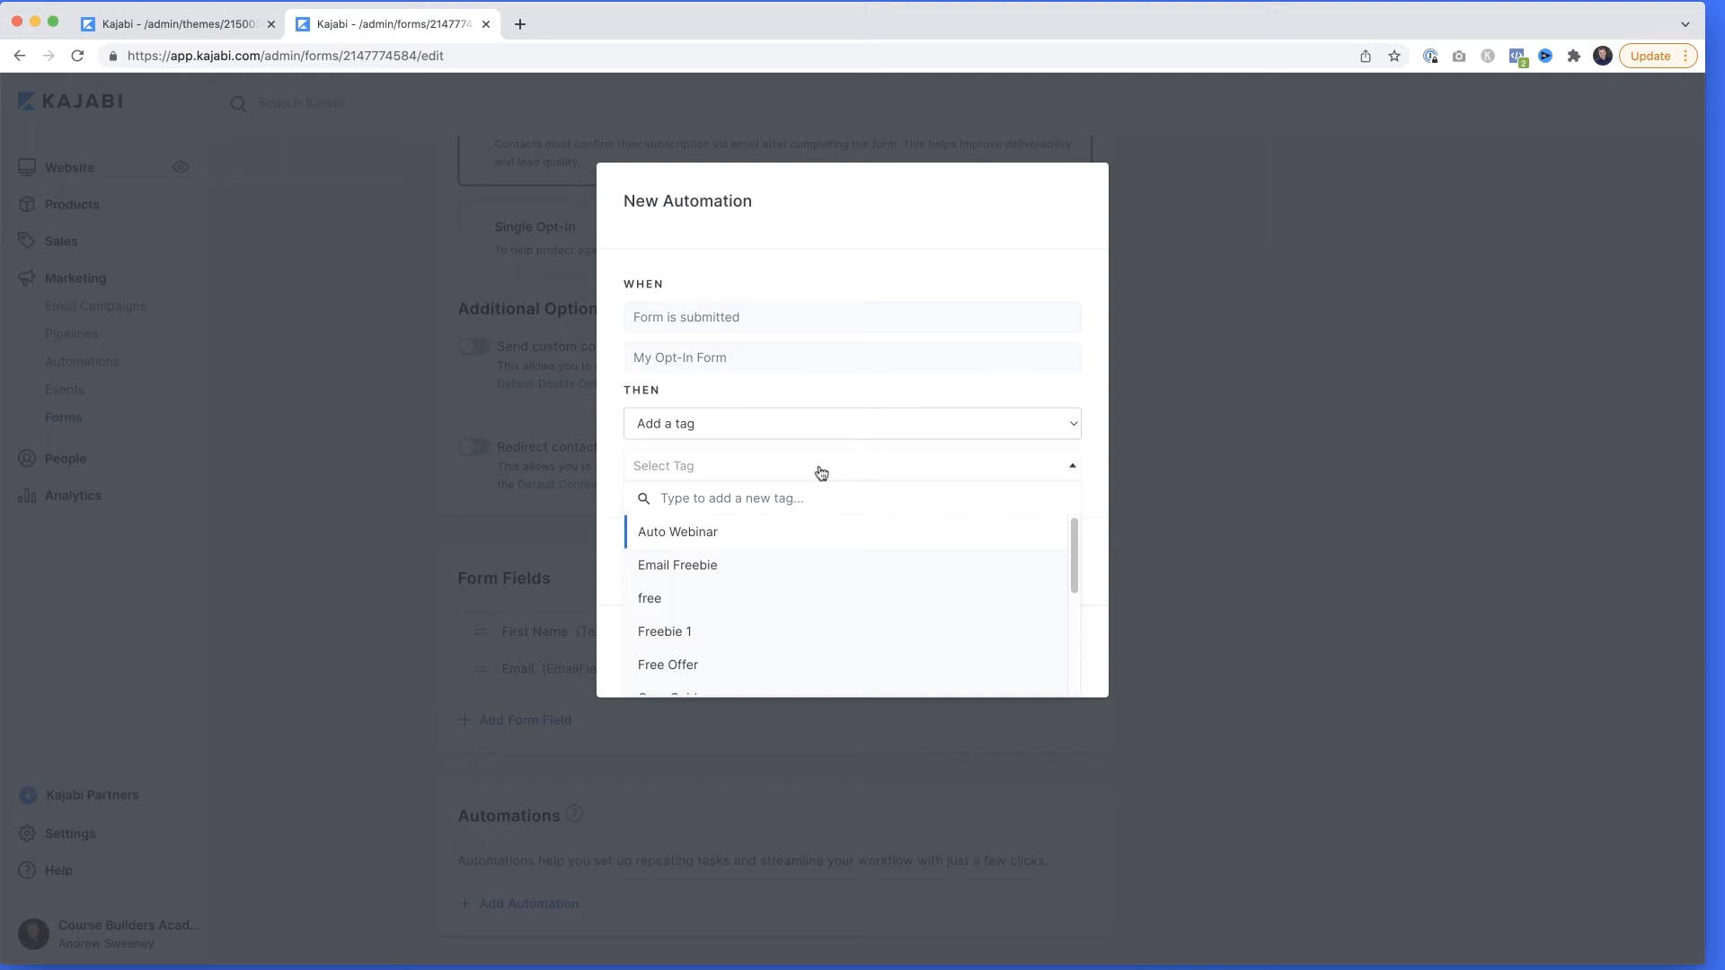
{"action": "type", "text": "Demo"}
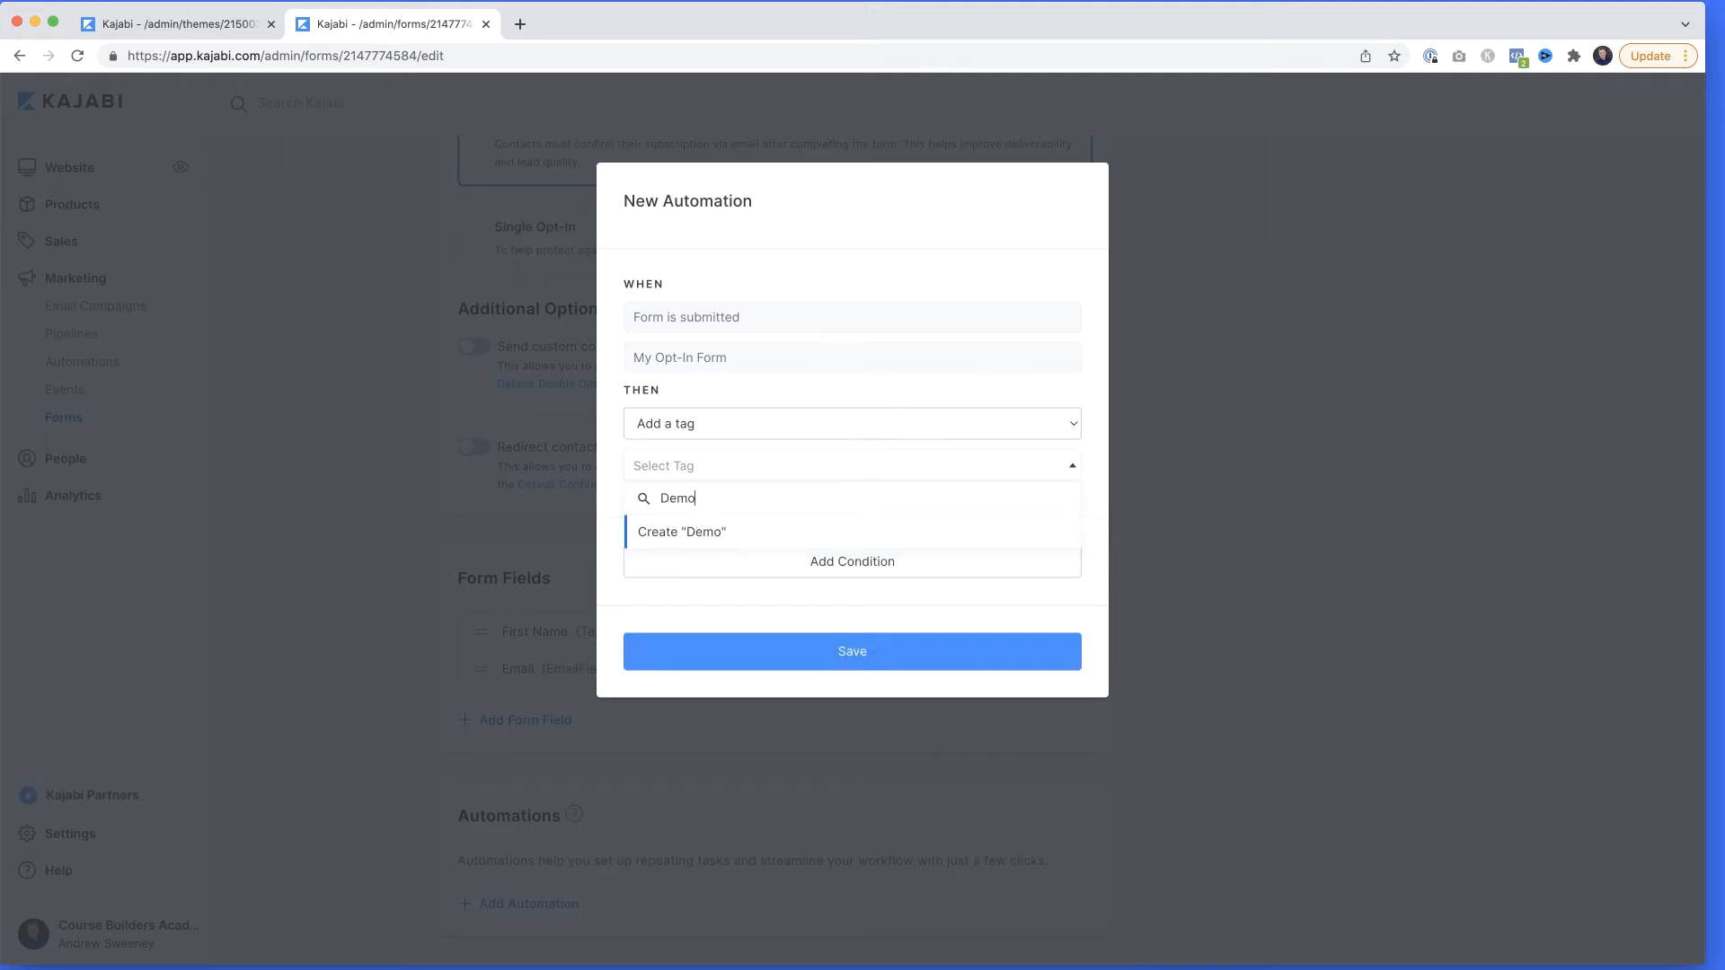
{"action": "key", "text": "Return"}
{"action": "left_click", "coordinate": [863, 657]}
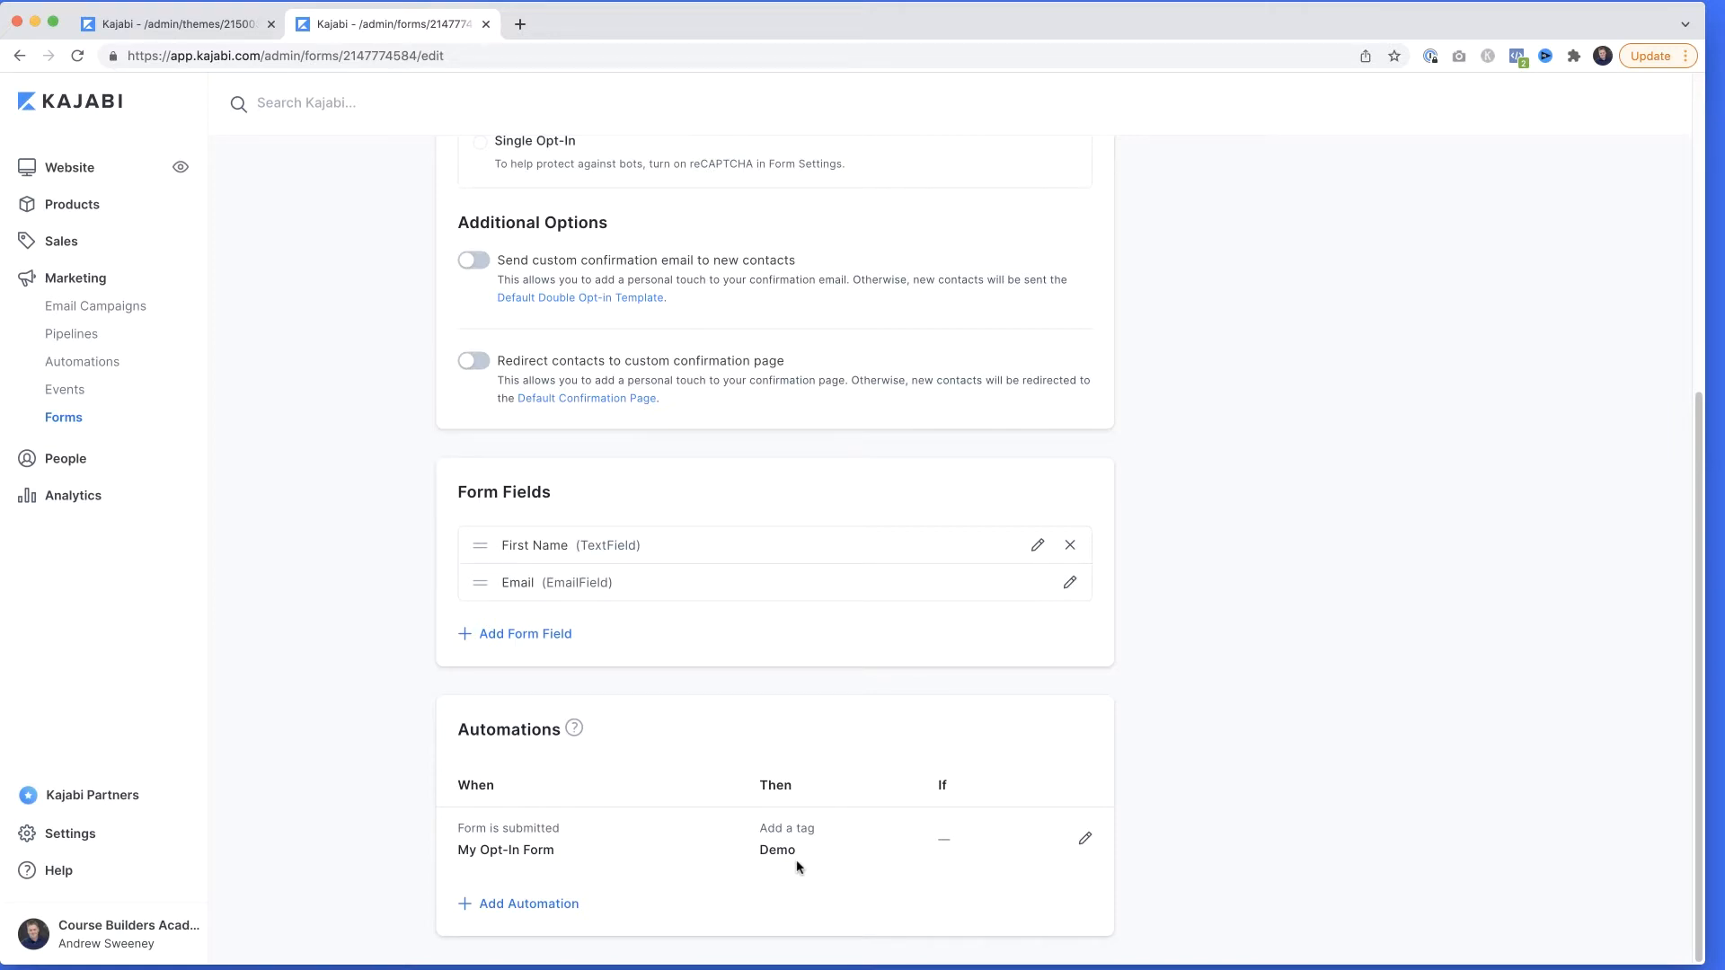
Add a second automation that sends an email to the person on form submission, keeping the default subject and body.
{"action": "left_click", "coordinate": [548, 906]}
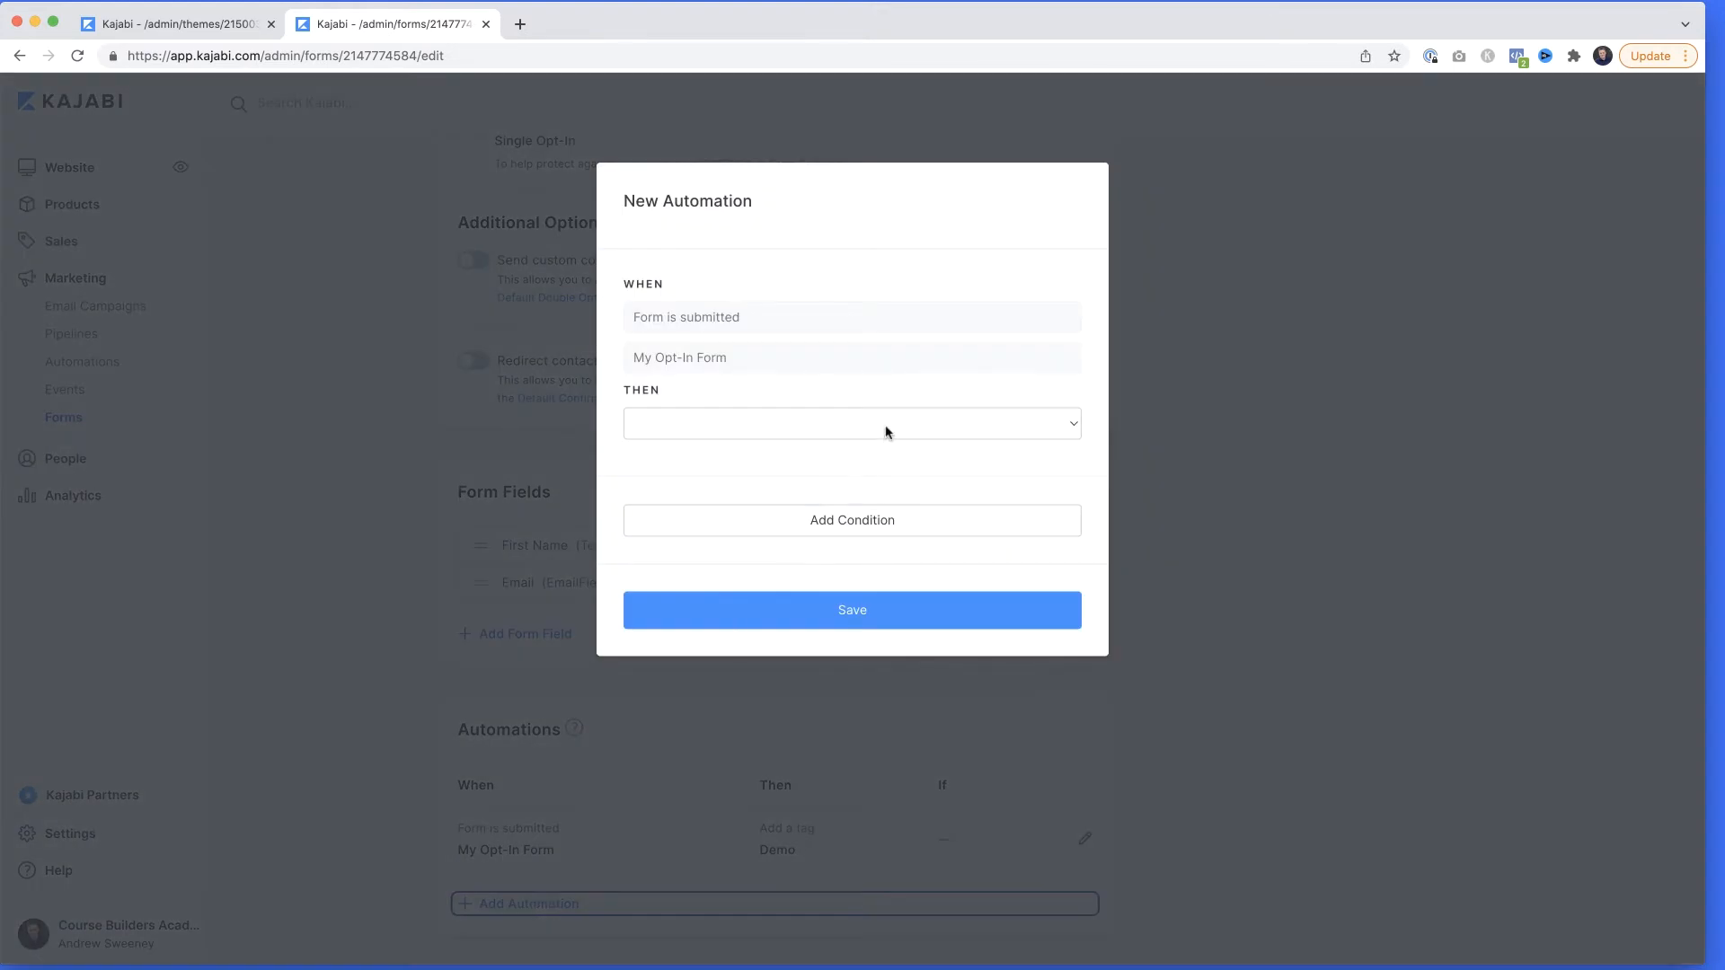
{"action": "left_click", "coordinate": [886, 433]}
{"action": "left_click", "coordinate": [779, 681]}
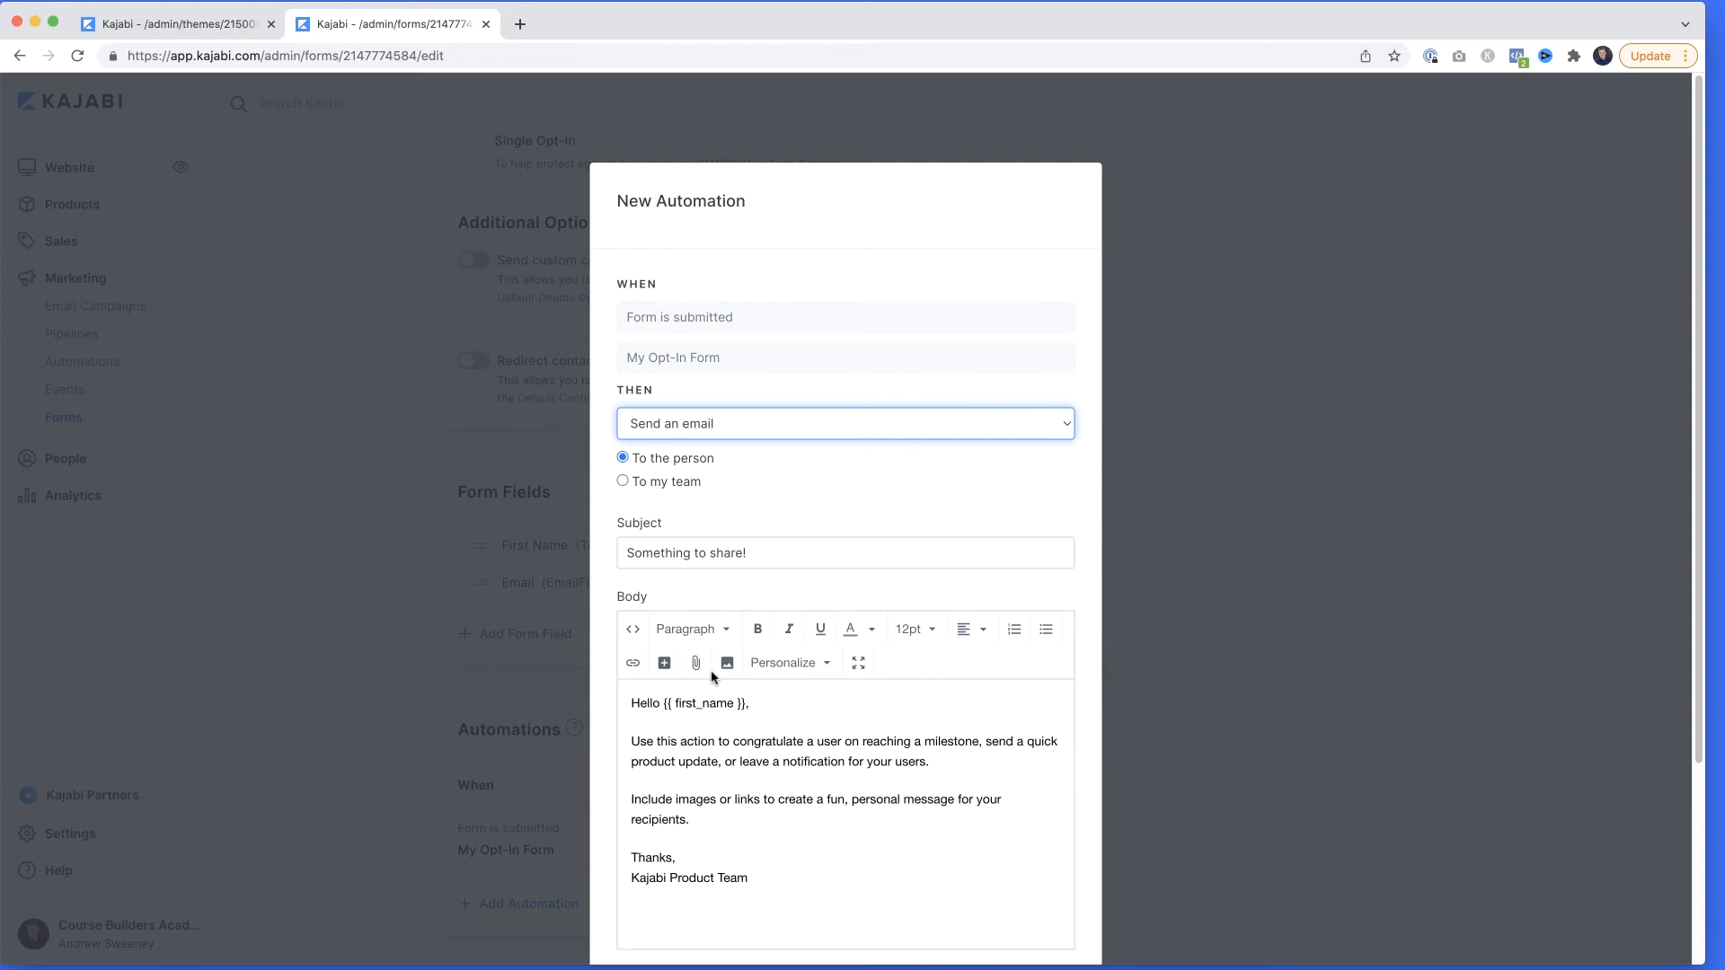
{"action": "scroll", "coordinate": [712, 676], "scroll_direction": "down", "scroll_amount": 1}
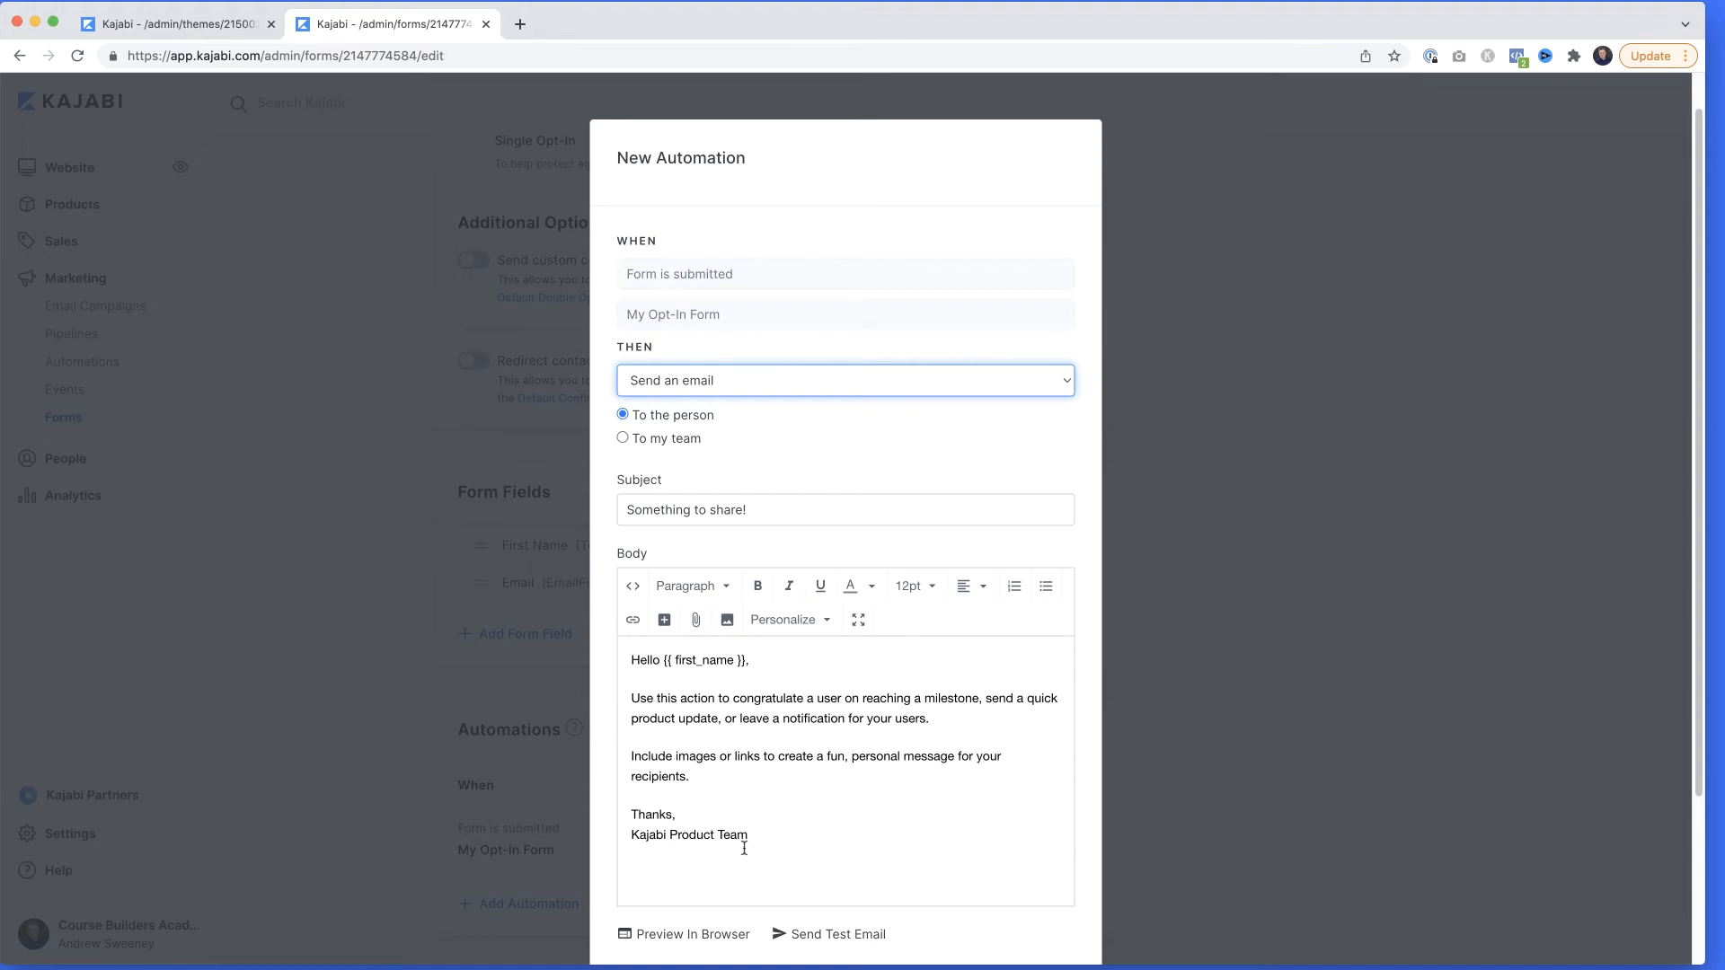
{"action": "scroll", "coordinate": [744, 849], "scroll_direction": "down", "scroll_amount": 1}
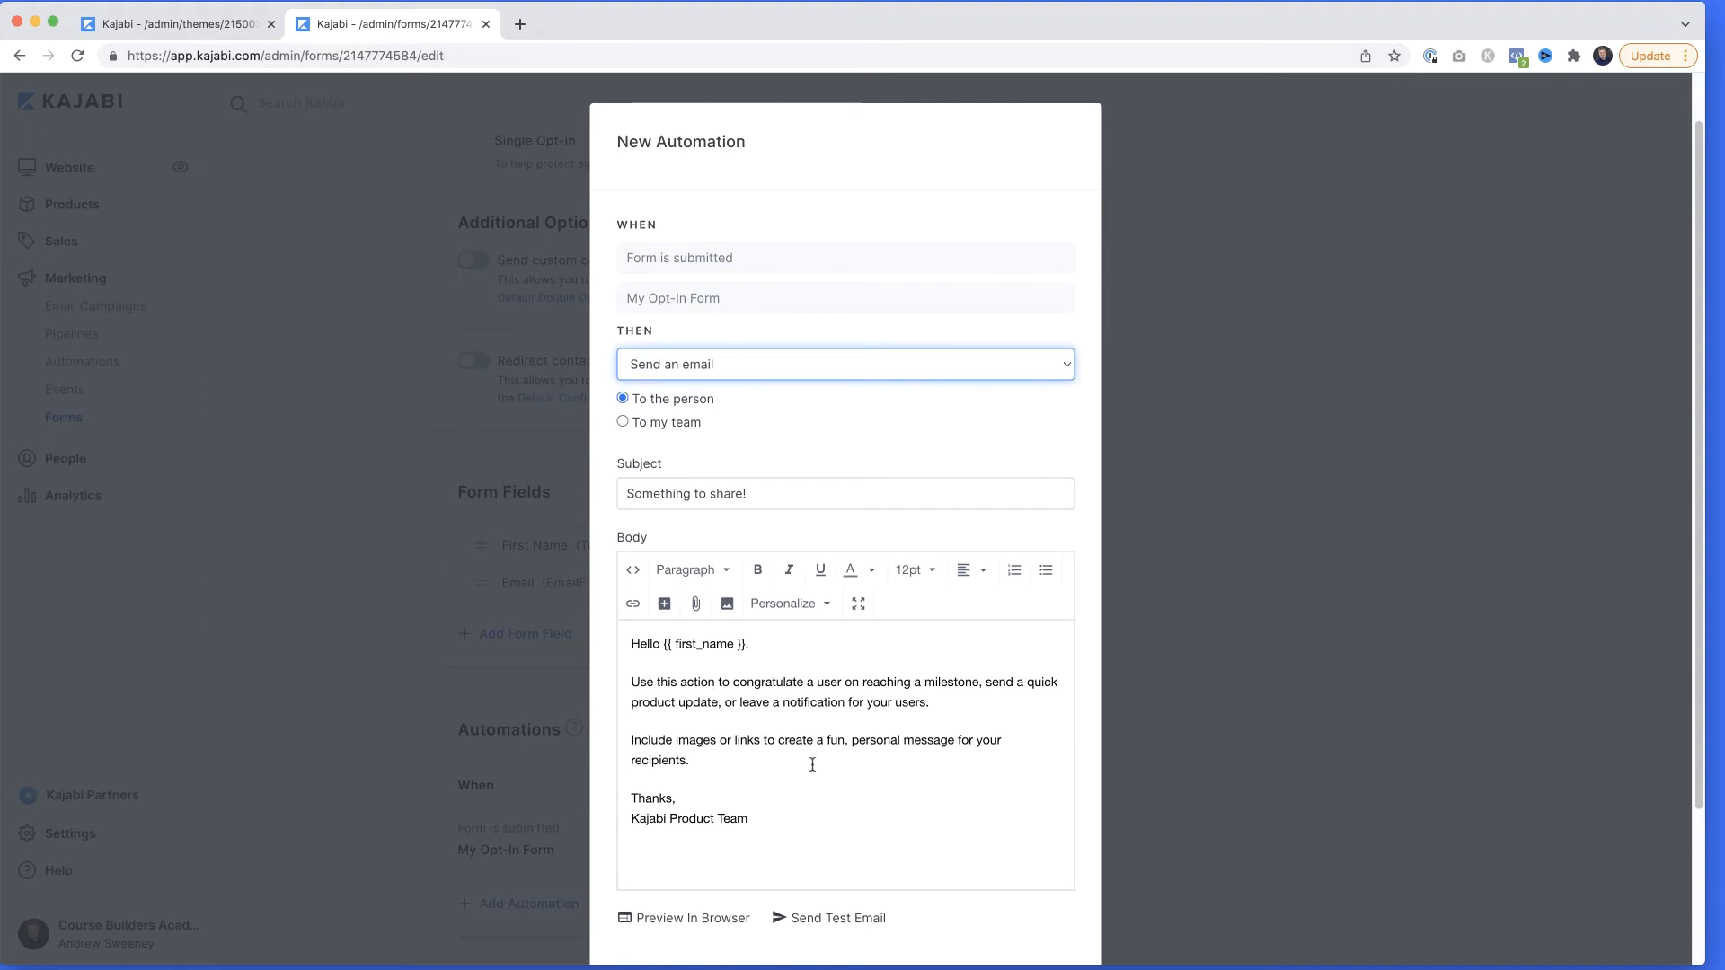
{"action": "scroll", "coordinate": [806, 761], "scroll_direction": "down", "scroll_amount": 5}
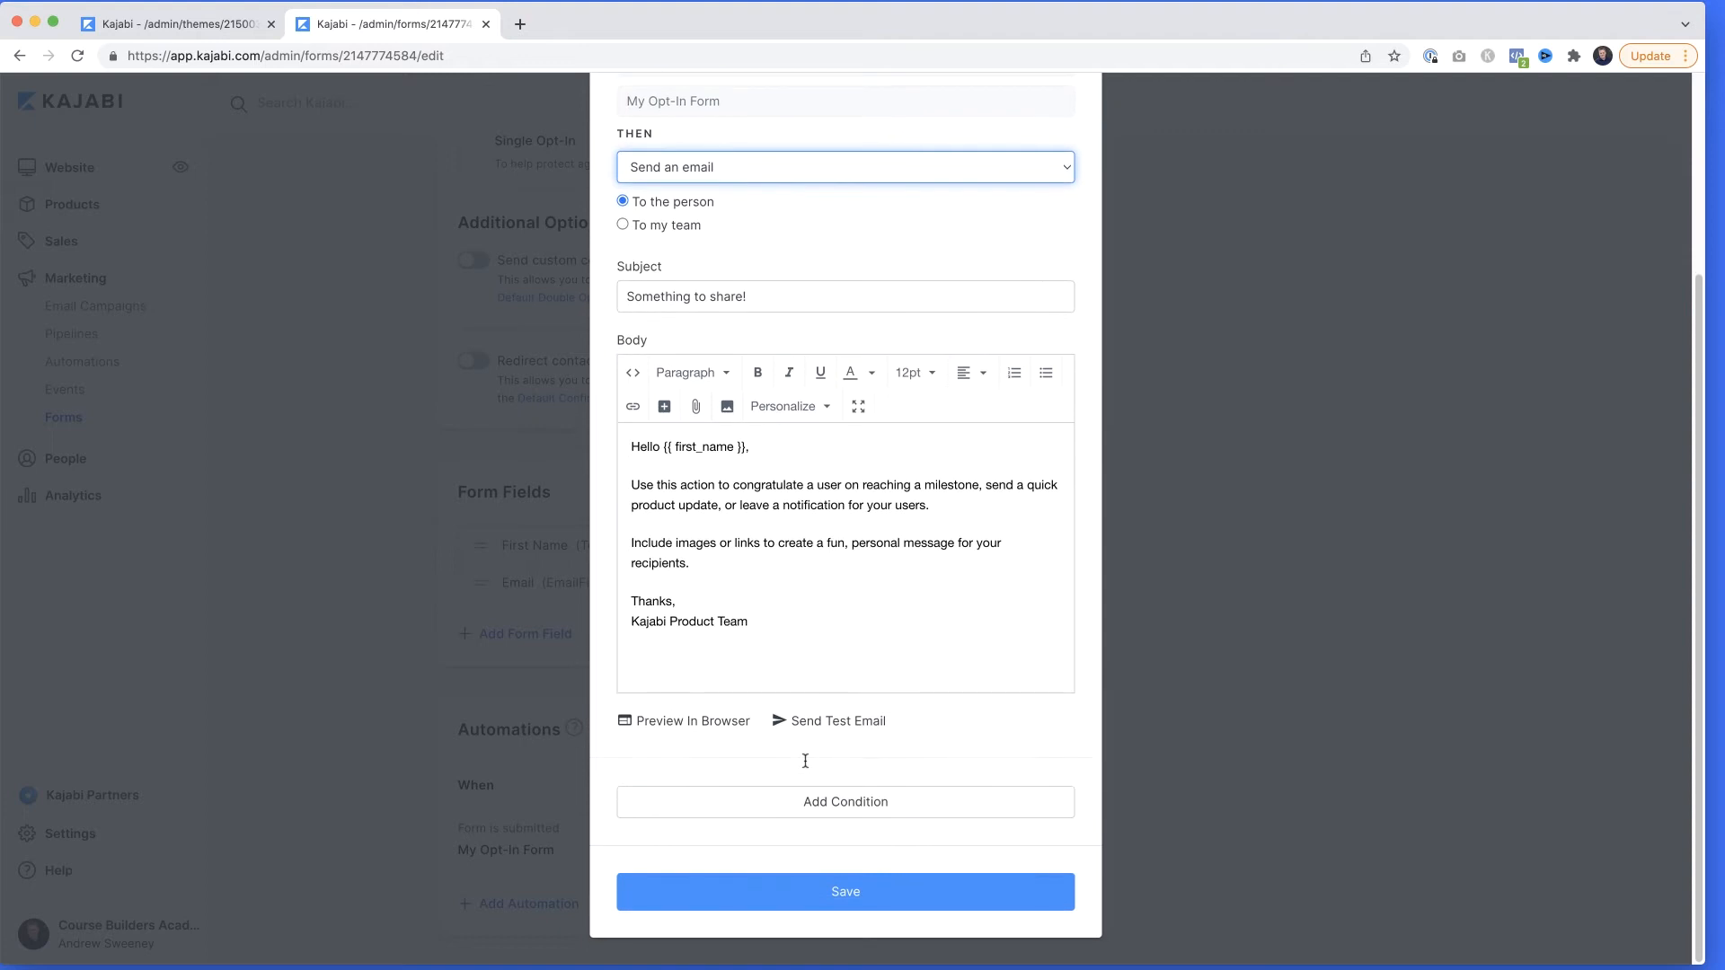
{"action": "left_click", "coordinate": [845, 898]}
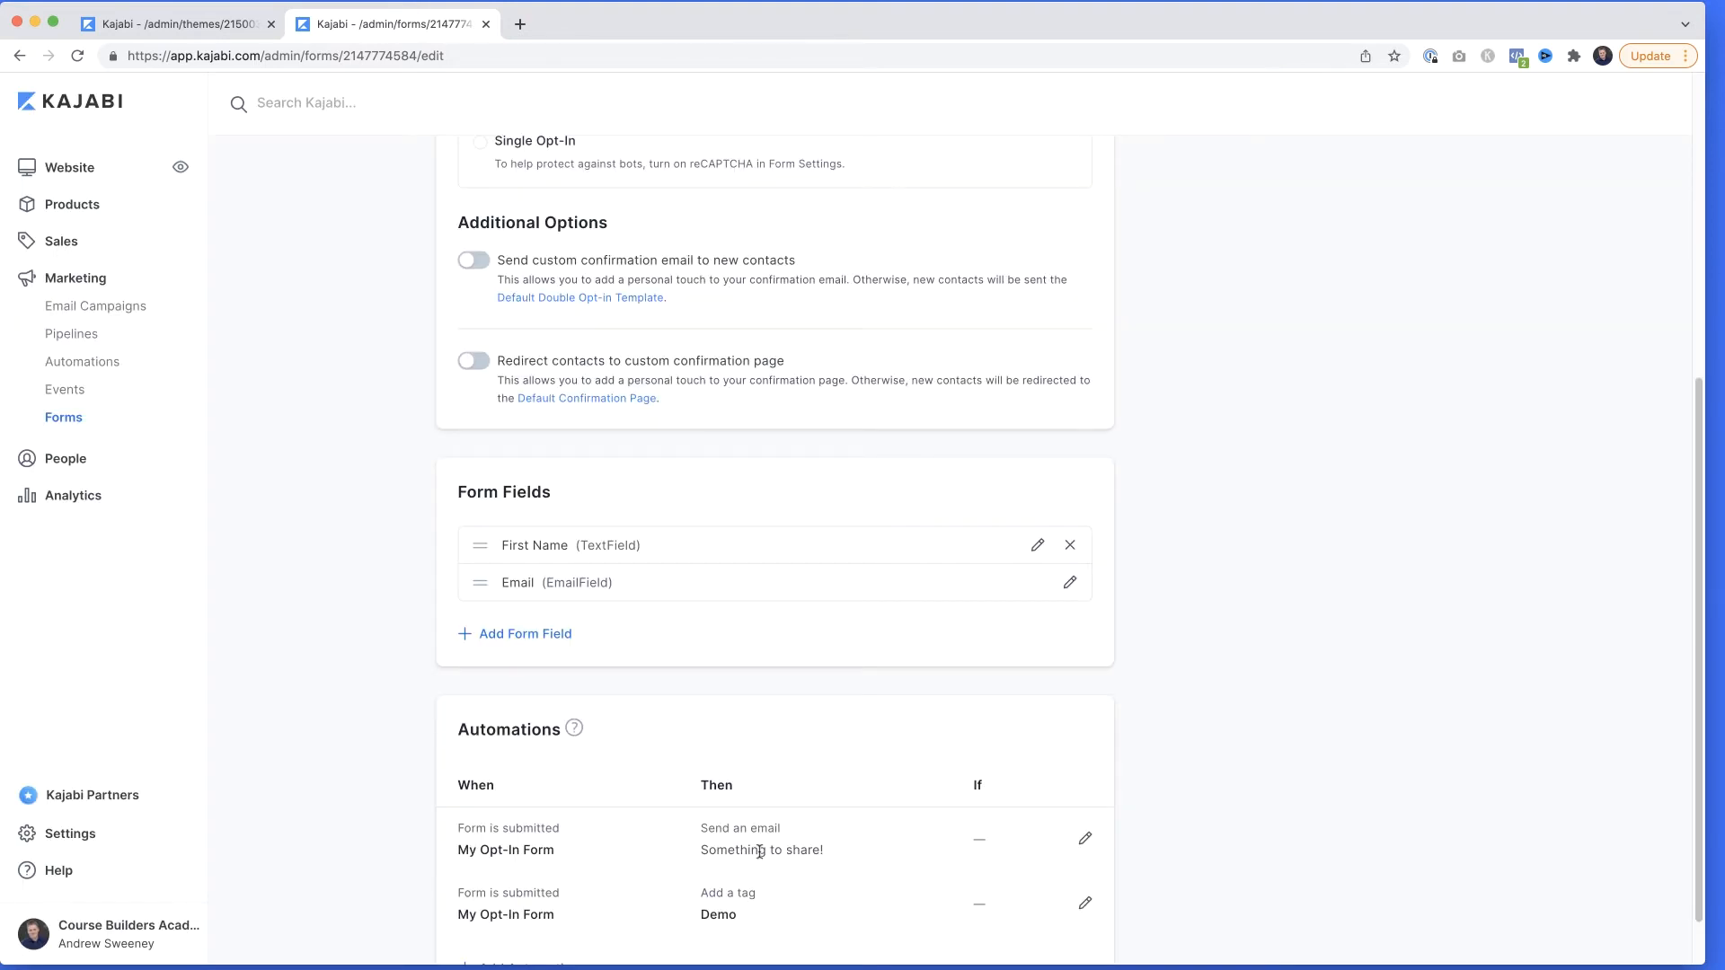
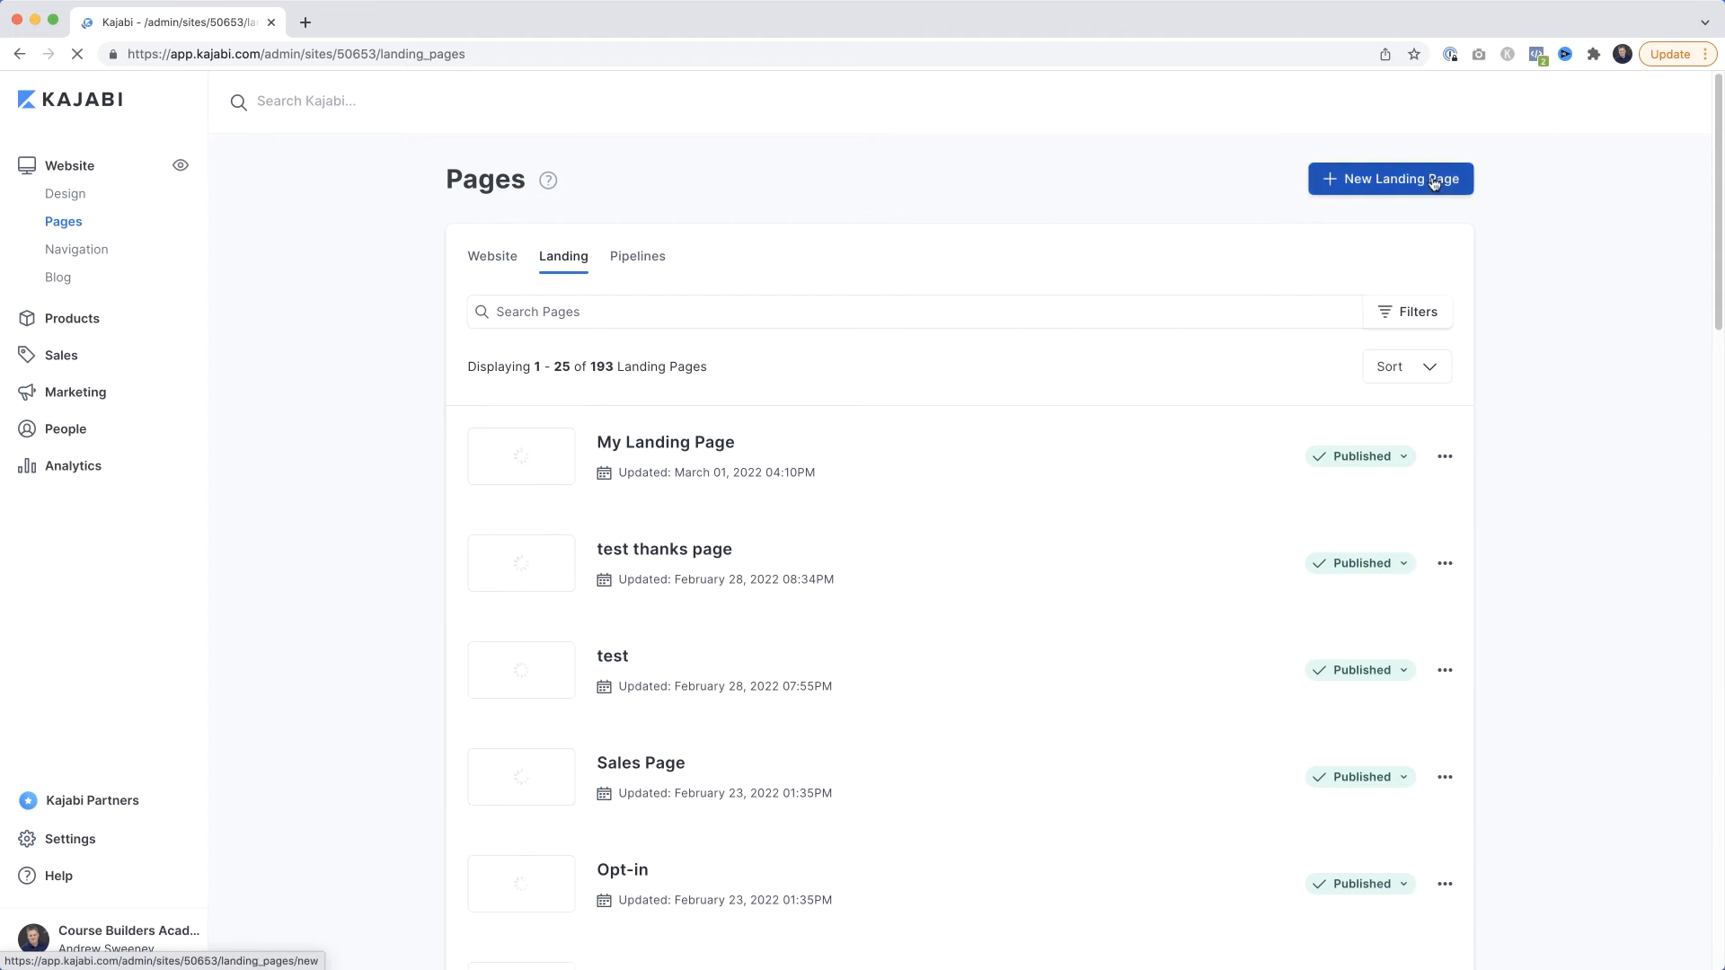
Create a new landing page titled "Opt In Thanks" from the Danke thank-you template.
{"action": "left_click", "coordinate": [1419, 179]}
{"action": "scroll", "coordinate": [1066, 258], "scroll_direction": "down", "scroll_amount": 8}
{"action": "scroll", "coordinate": [1063, 256], "scroll_direction": "down", "scroll_amount": 12}
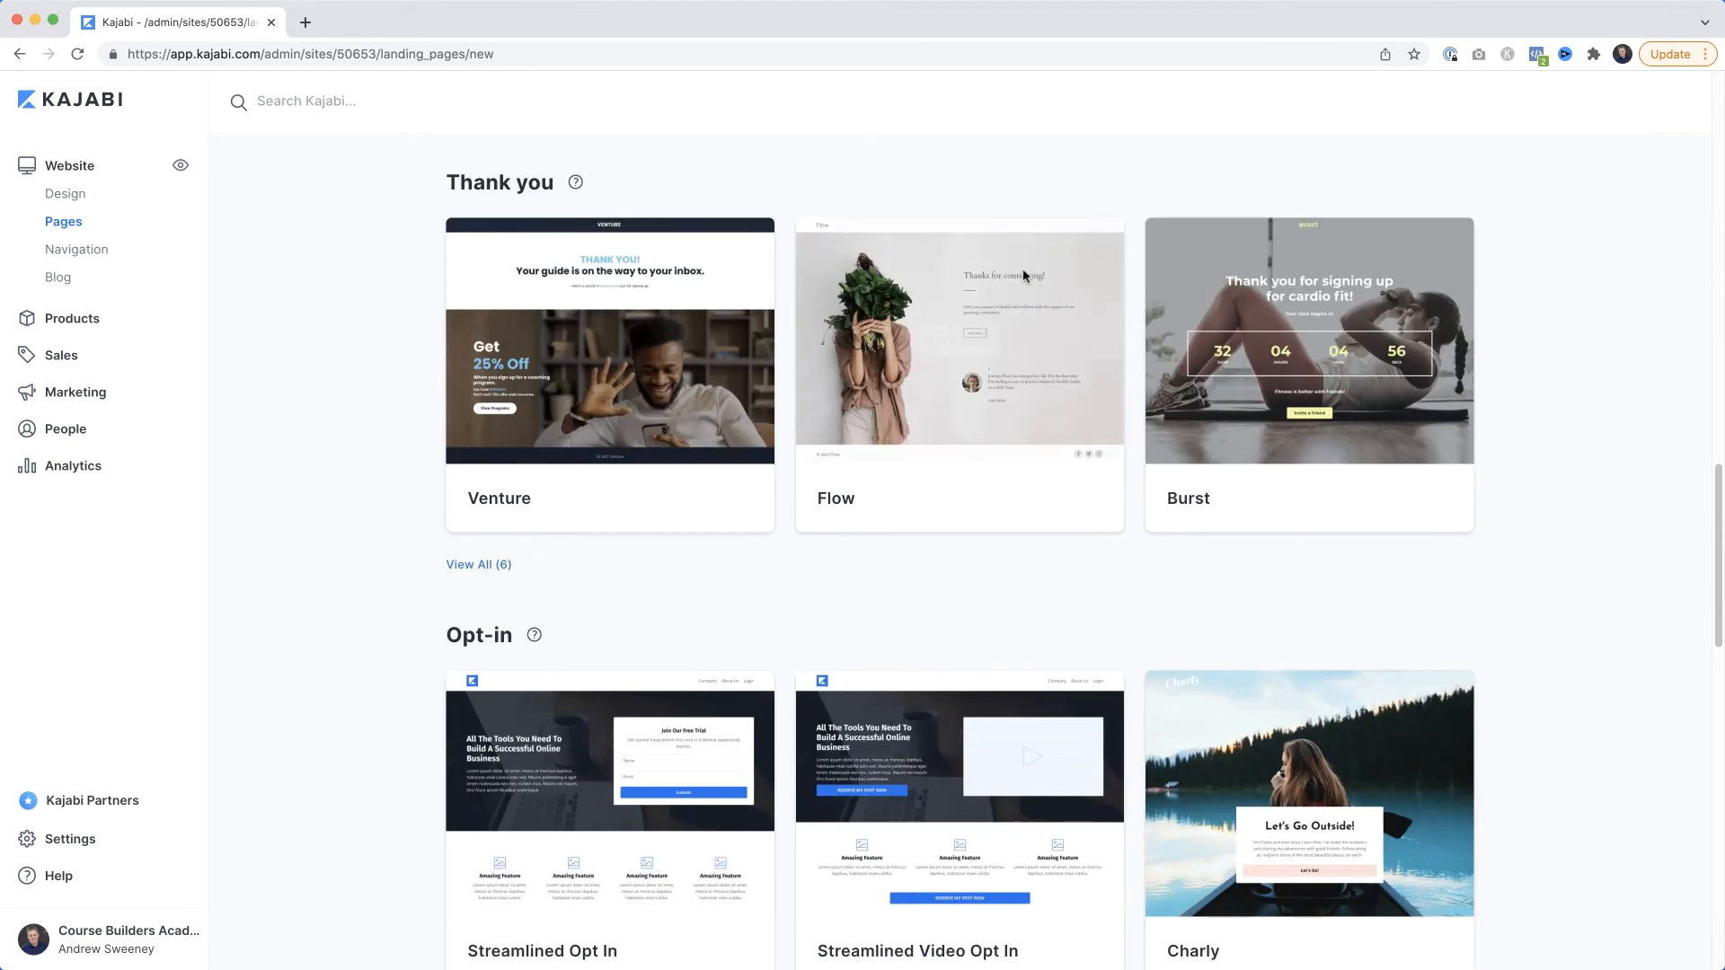
{"action": "left_click", "coordinate": [476, 564]}
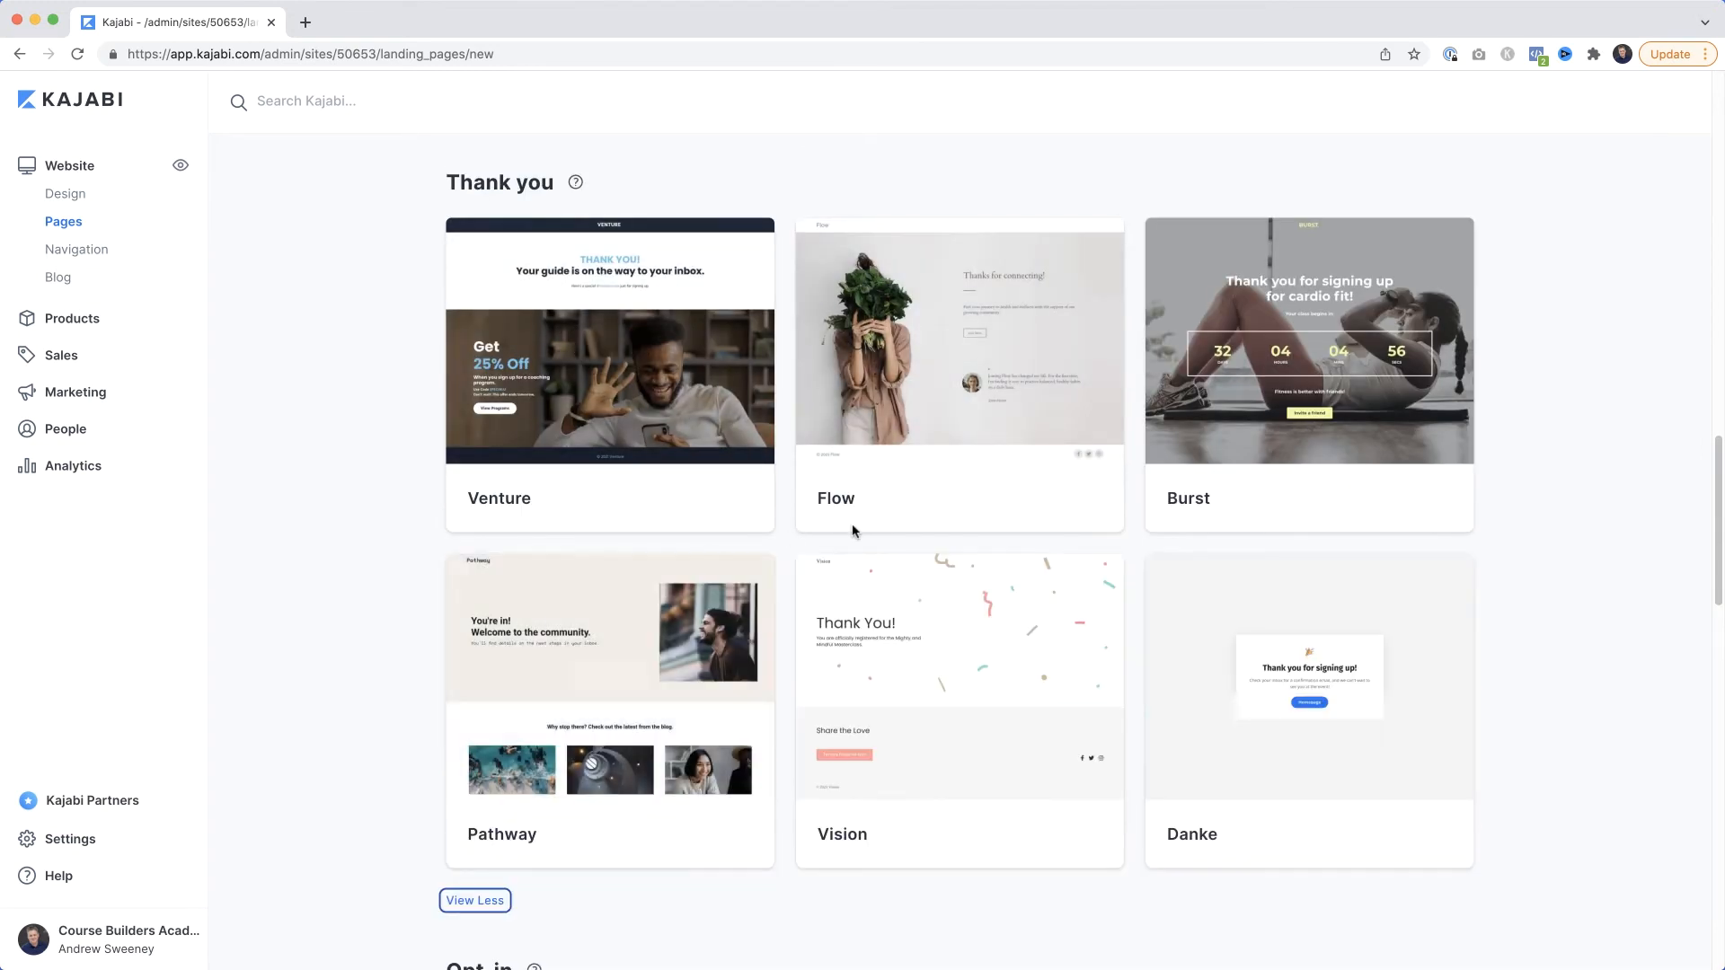
{"action": "scroll", "coordinate": [851, 526], "scroll_direction": "down", "scroll_amount": 3}
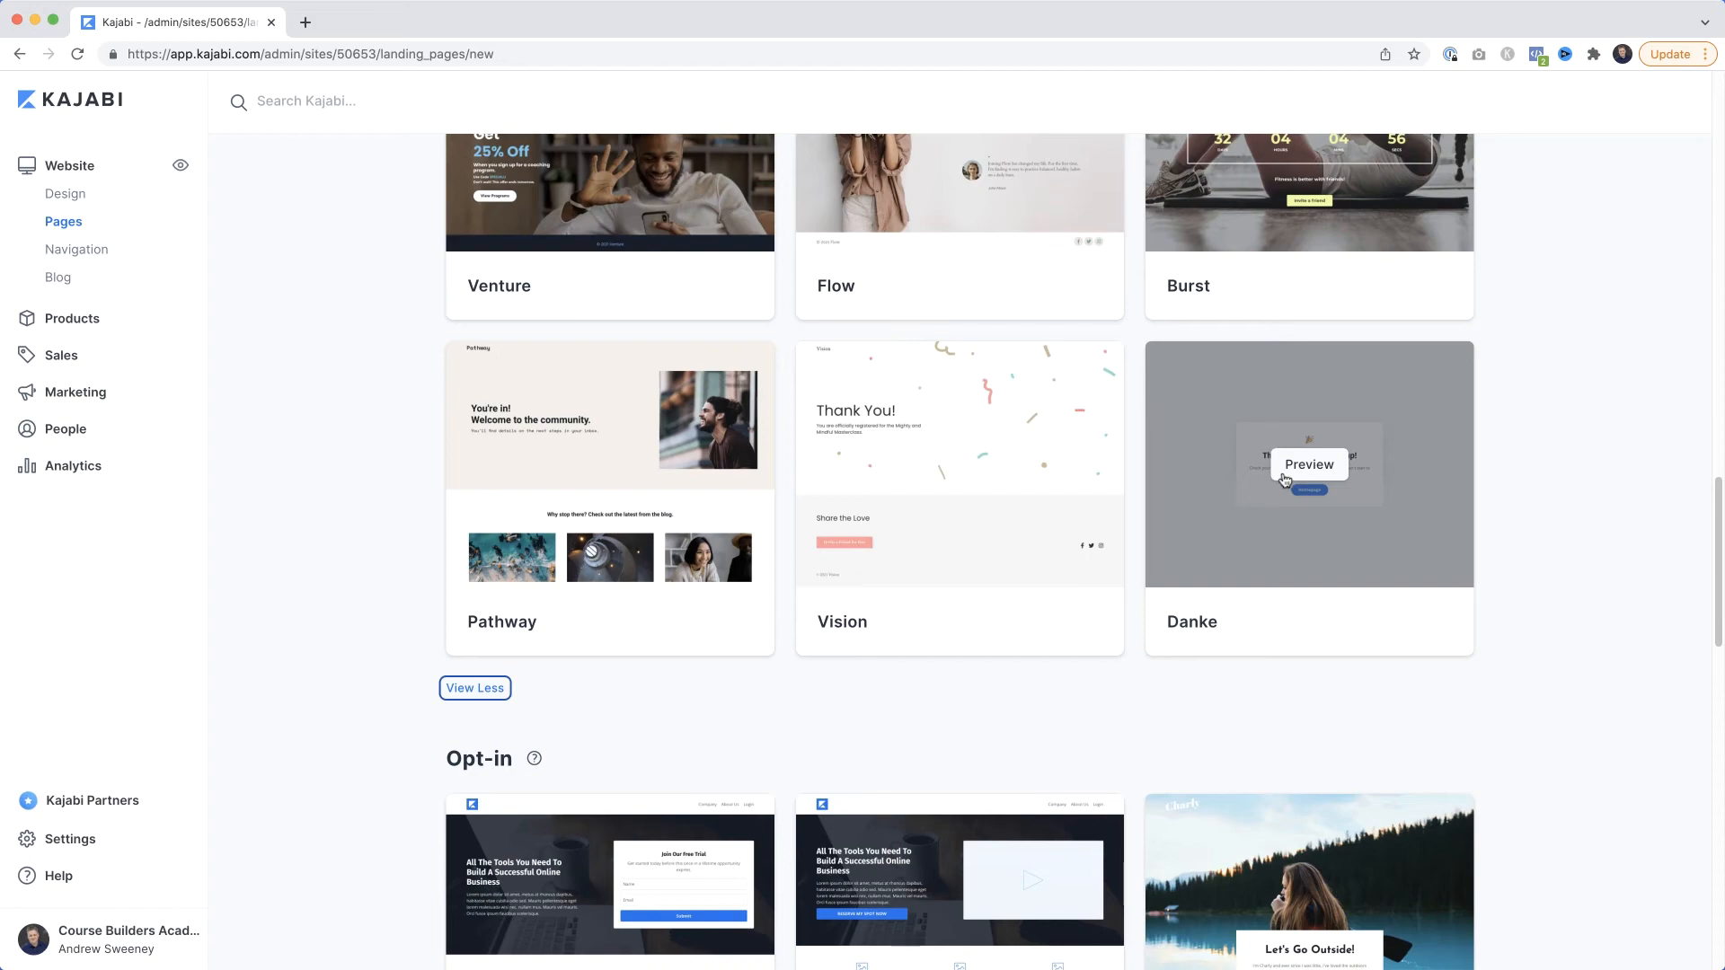
{"action": "left_click", "coordinate": [1283, 479]}
{"action": "left_click", "coordinate": [1066, 312]}
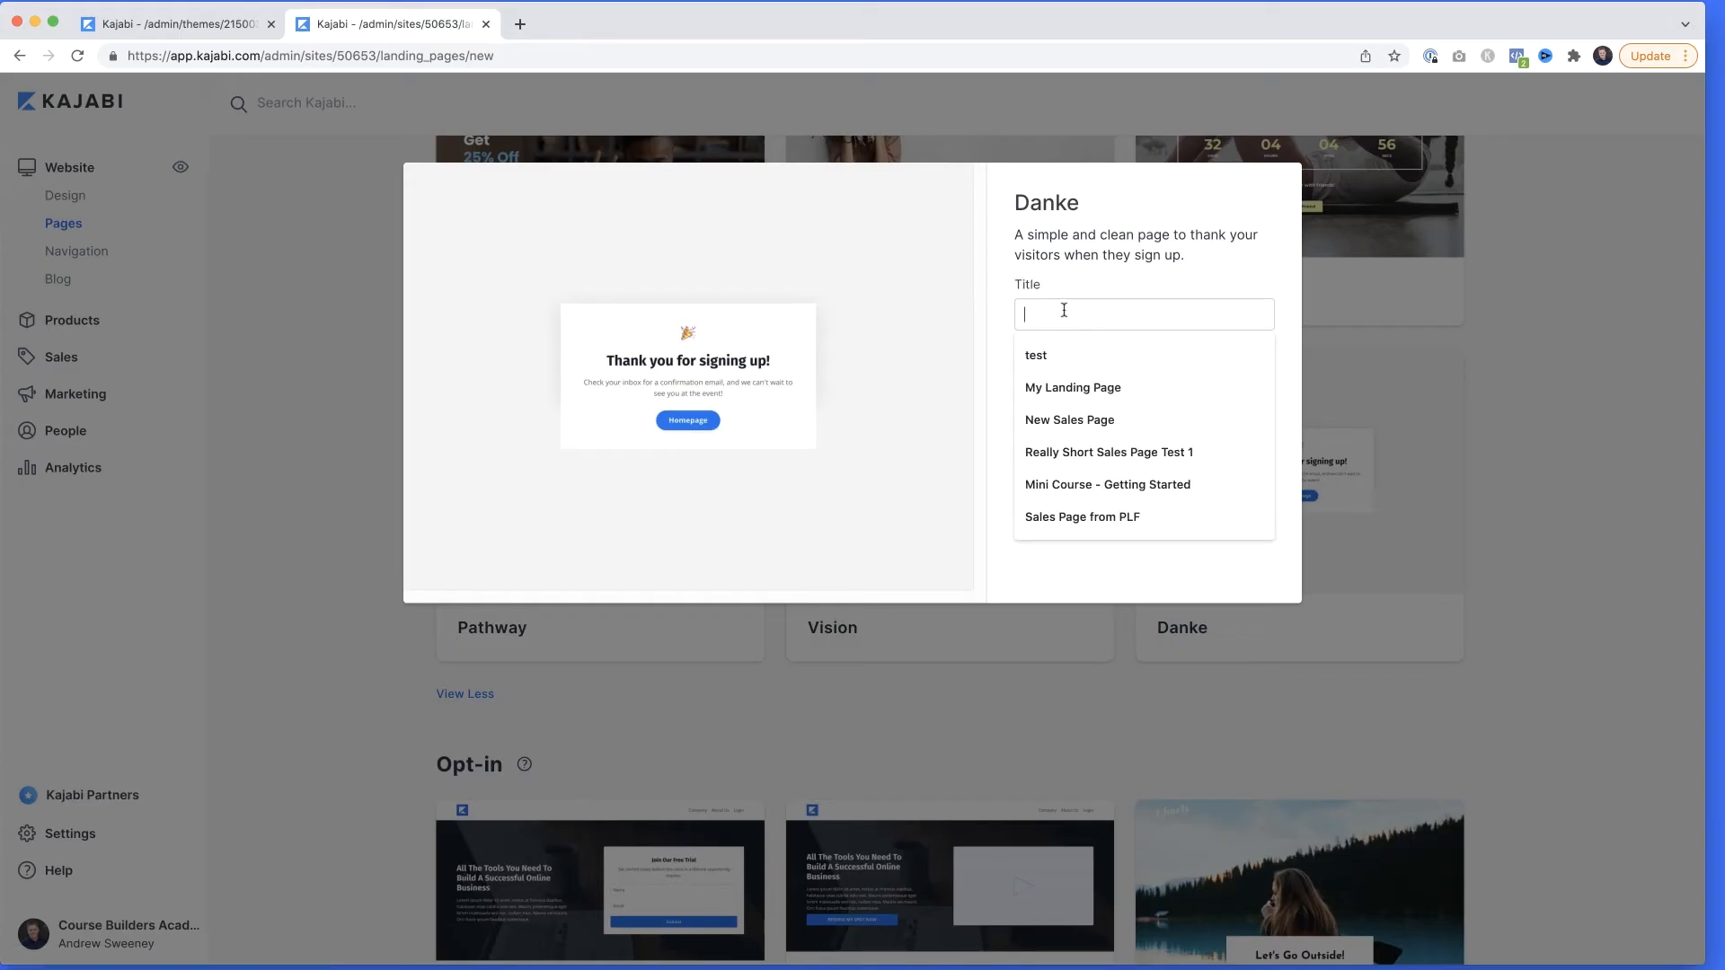
{"action": "type", "text": "Opt In Thanks"}
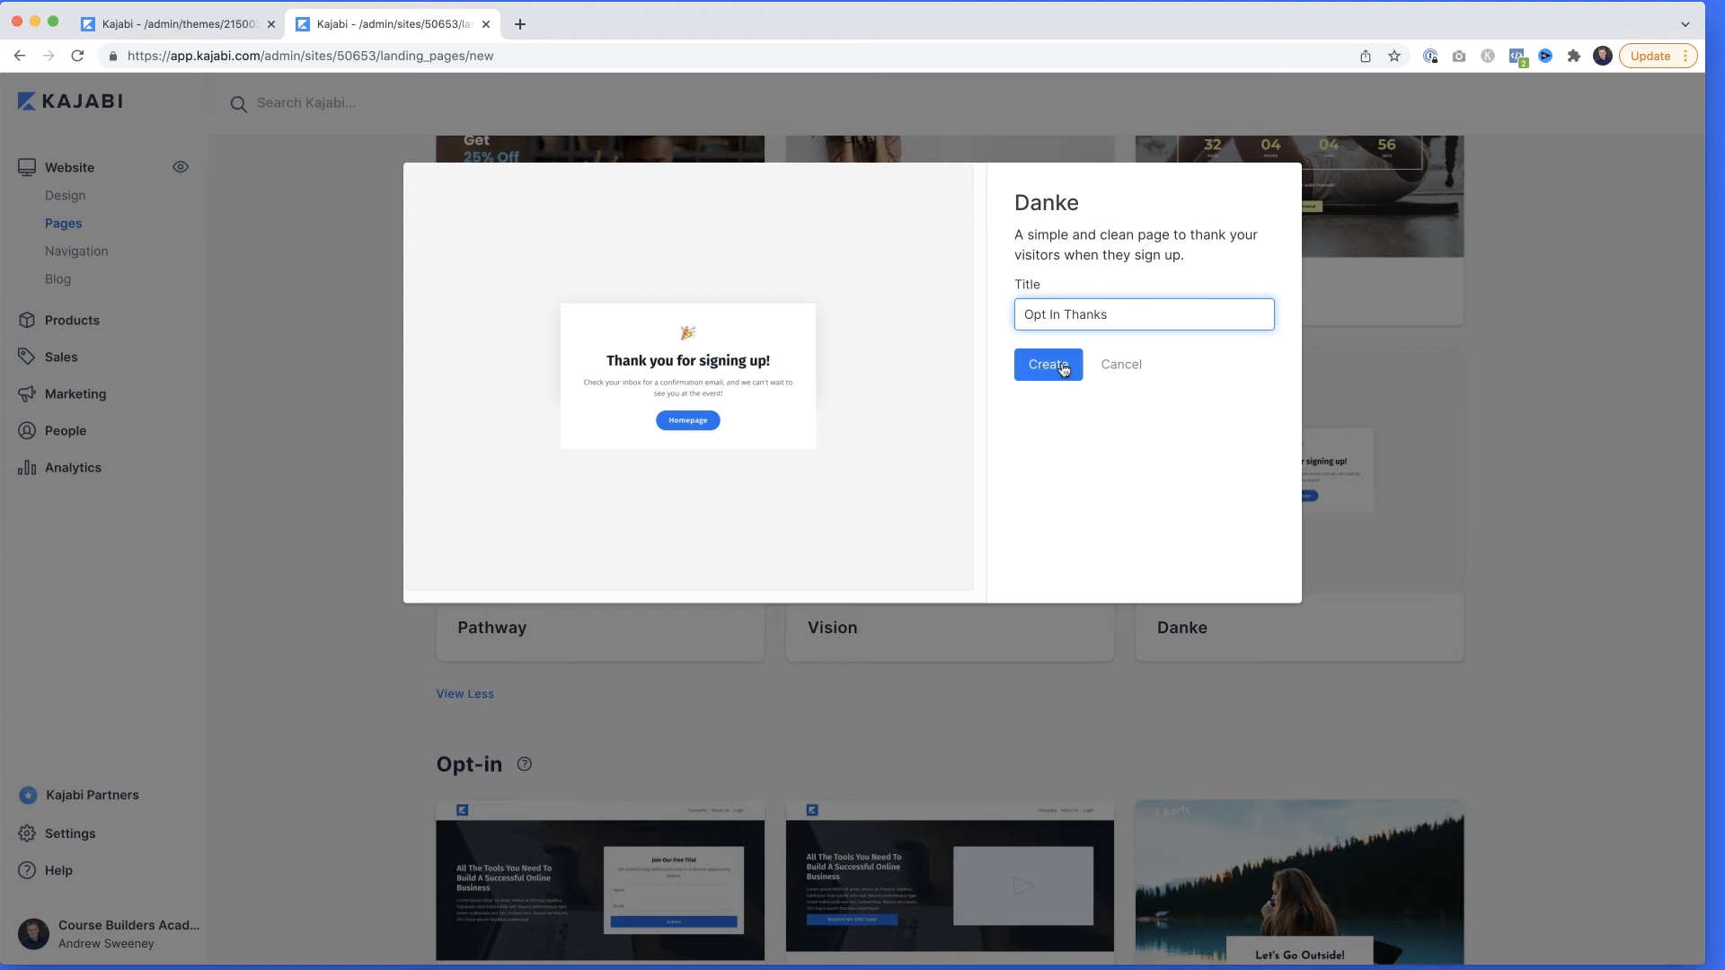
{"action": "left_click", "coordinate": [1049, 363]}
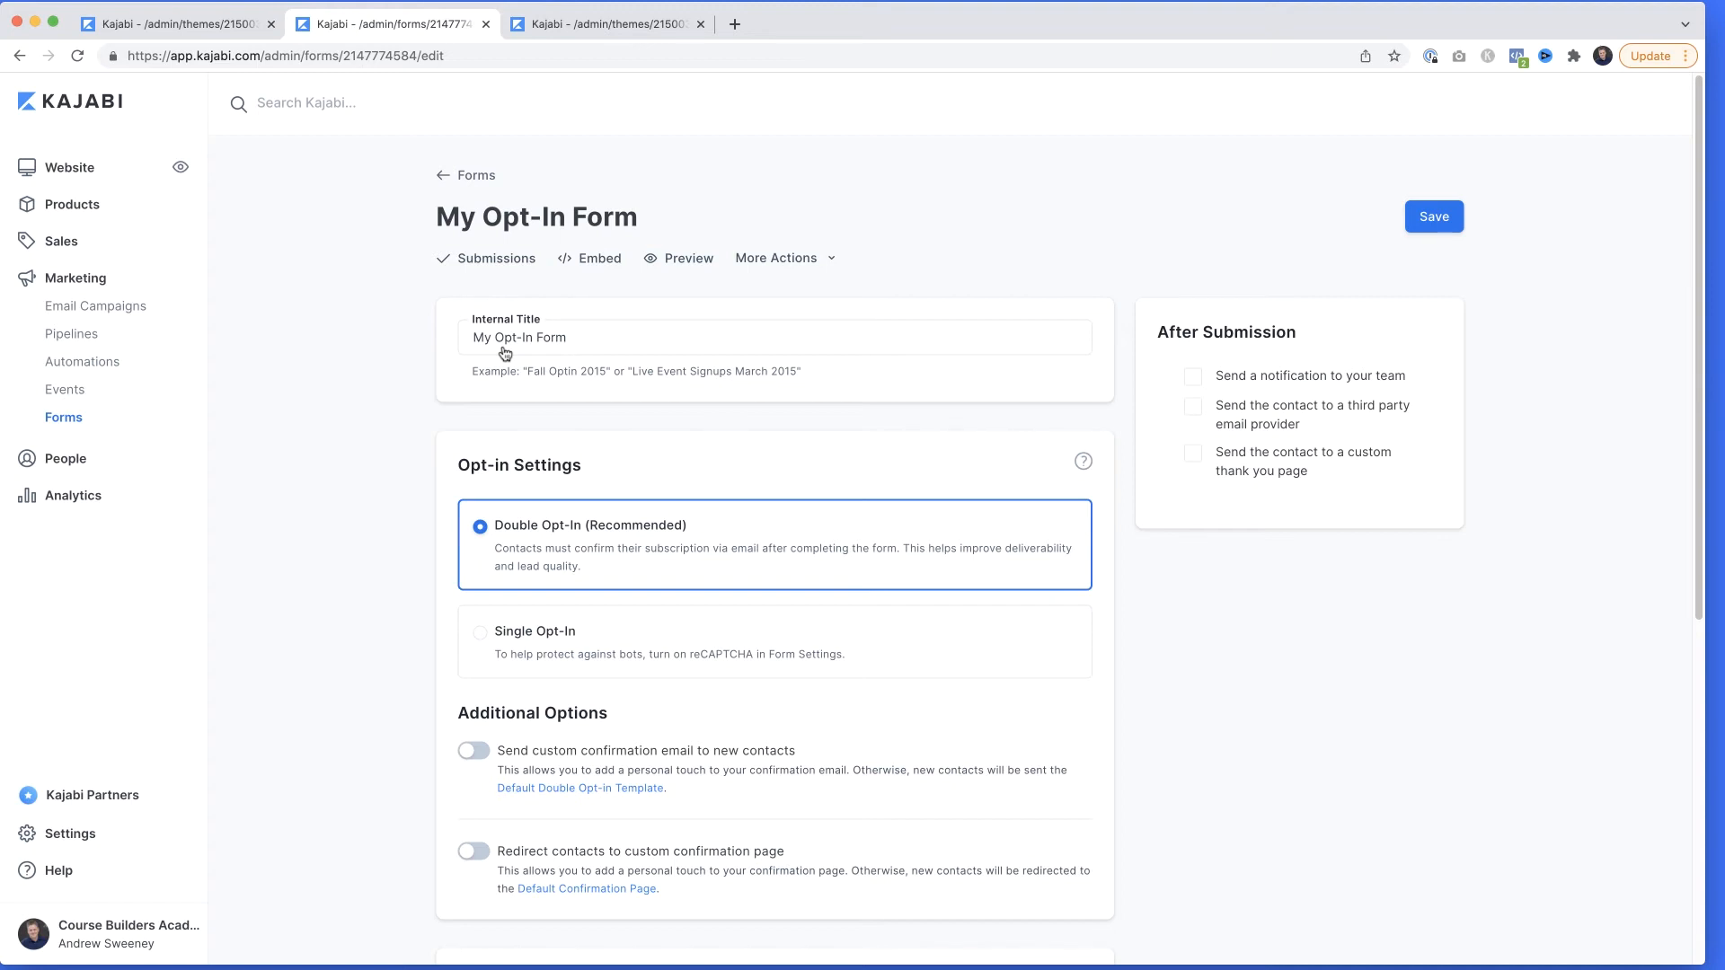
Start another automation on My Opt-In Form and look through the available actions and condition filters.
{"action": "scroll", "coordinate": [504, 353], "scroll_direction": "down", "scroll_amount": 10}
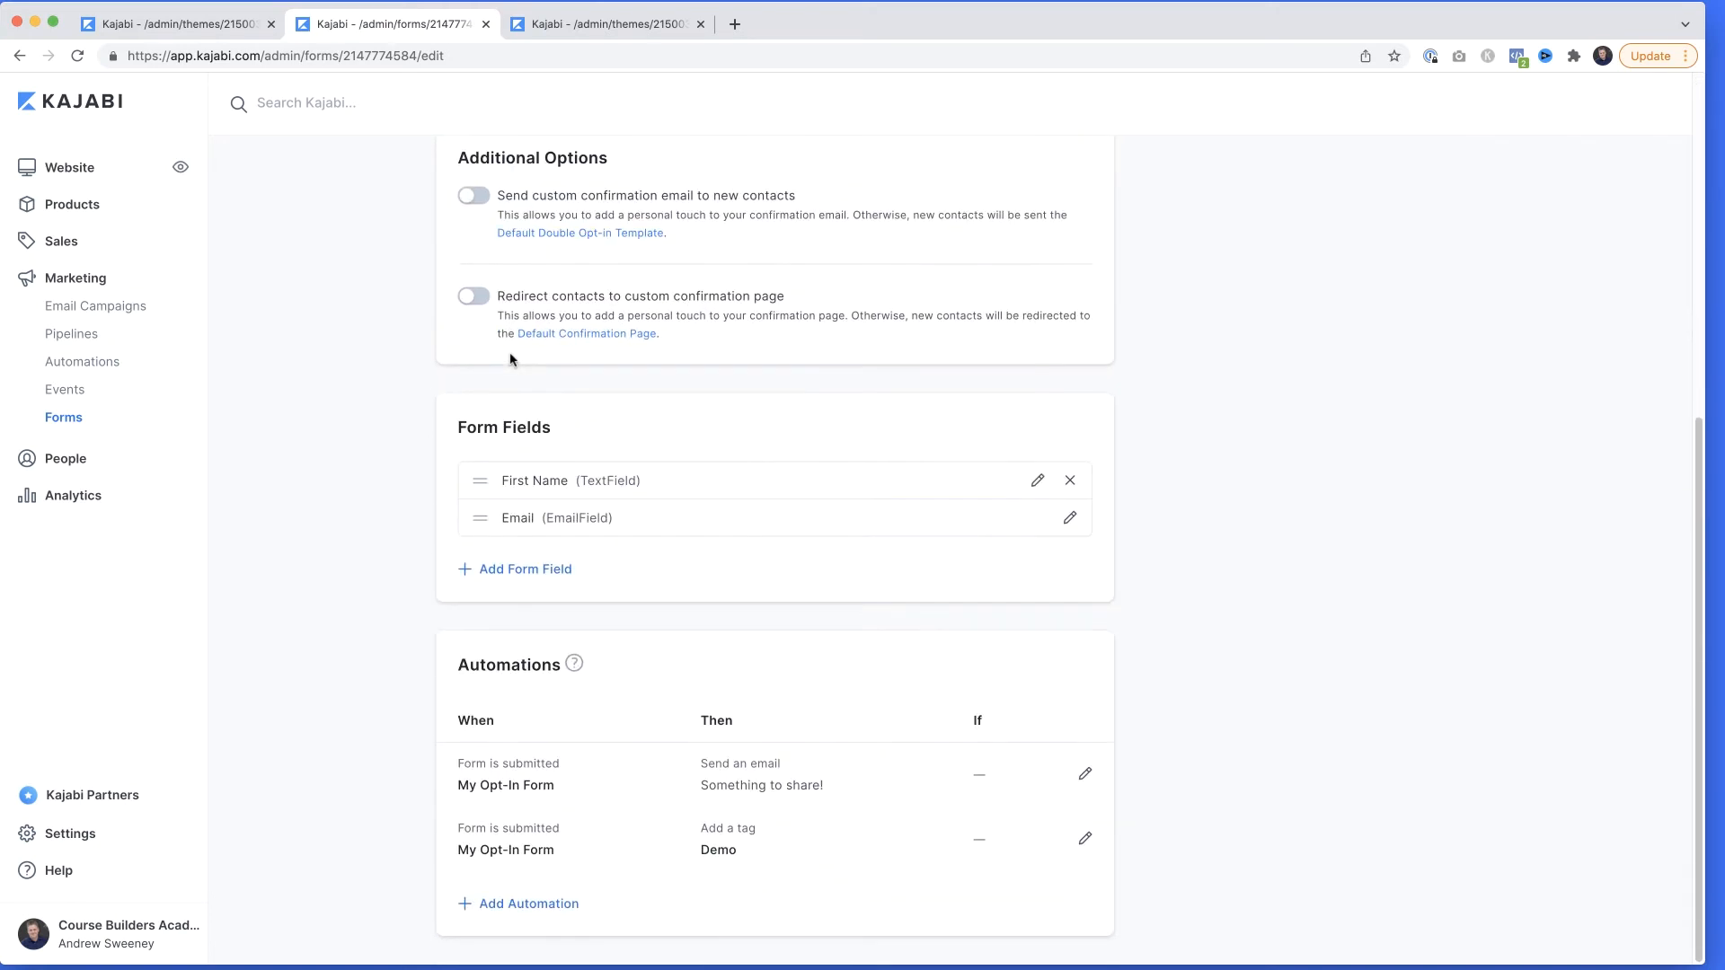
{"action": "left_click", "coordinate": [521, 903]}
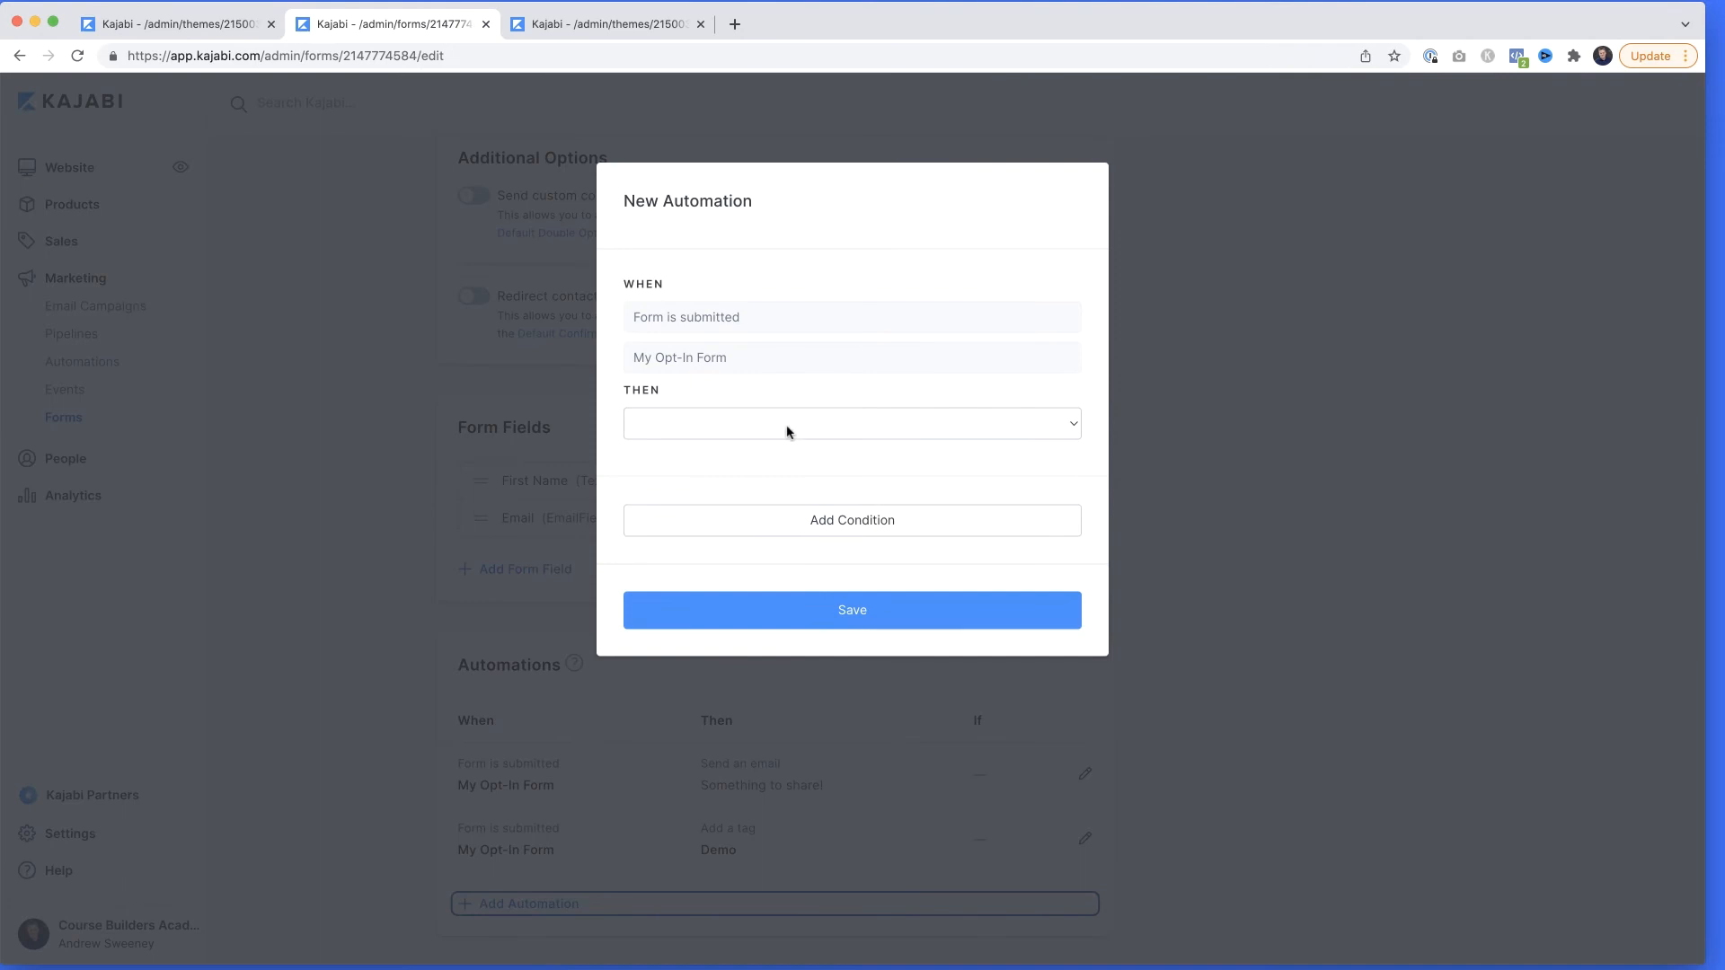
{"action": "left_click", "coordinate": [789, 432]}
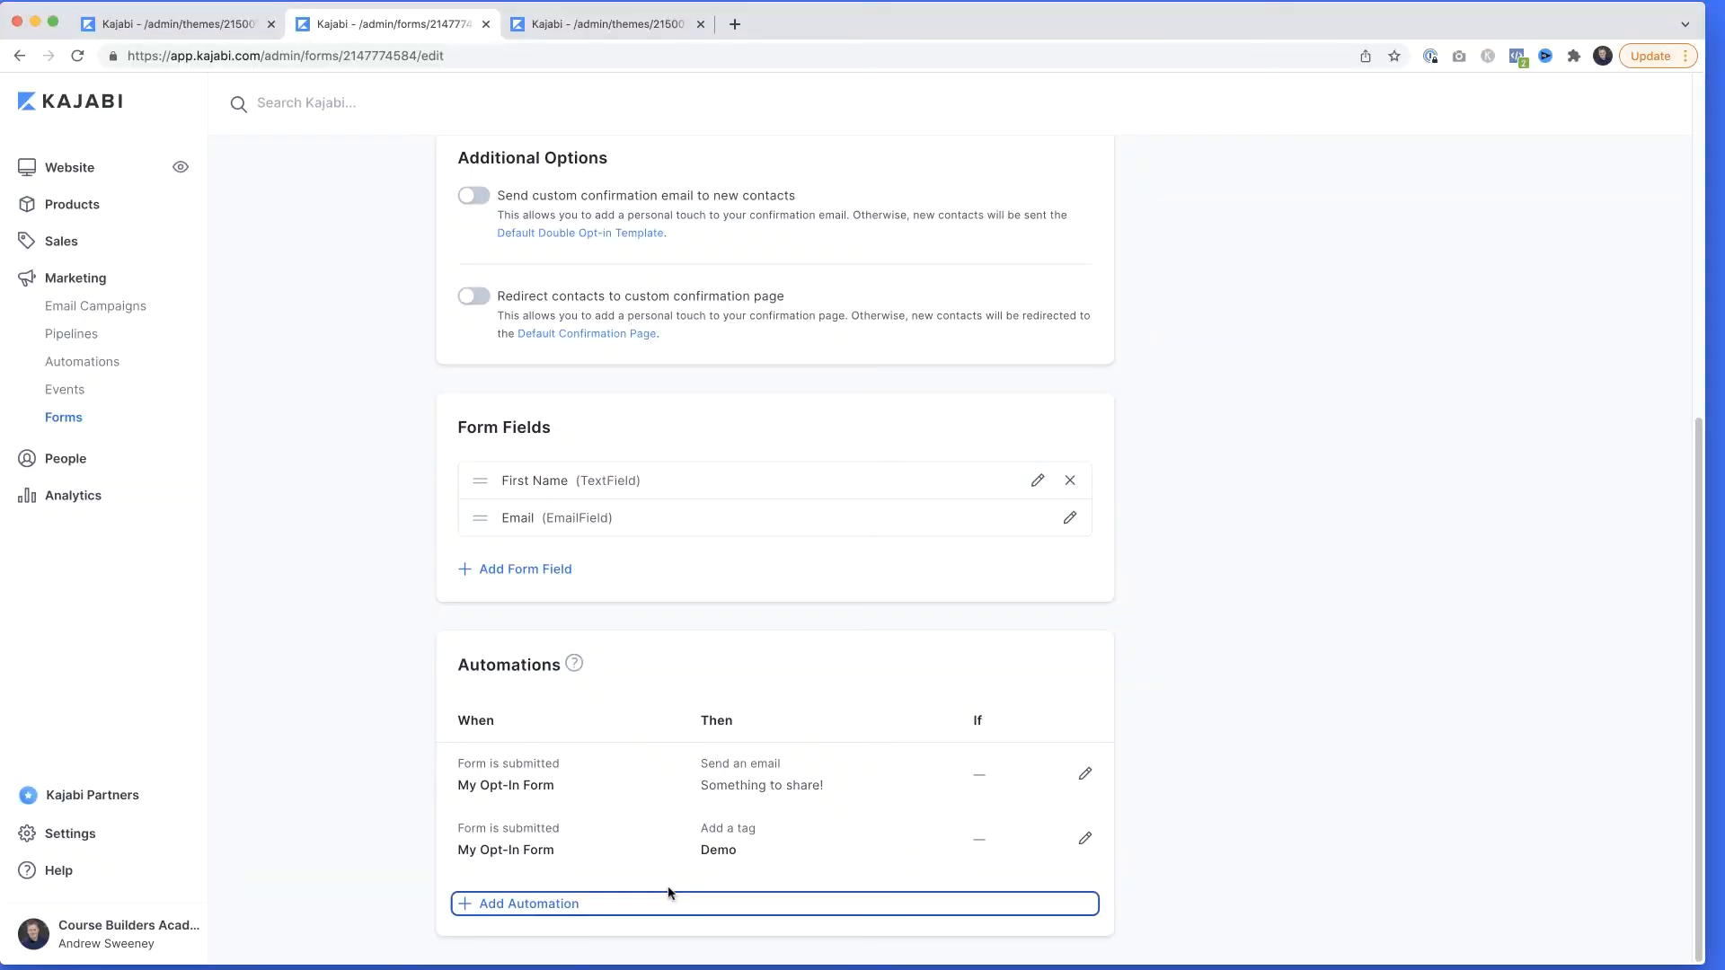
{"action": "left_click", "coordinate": [552, 905]}
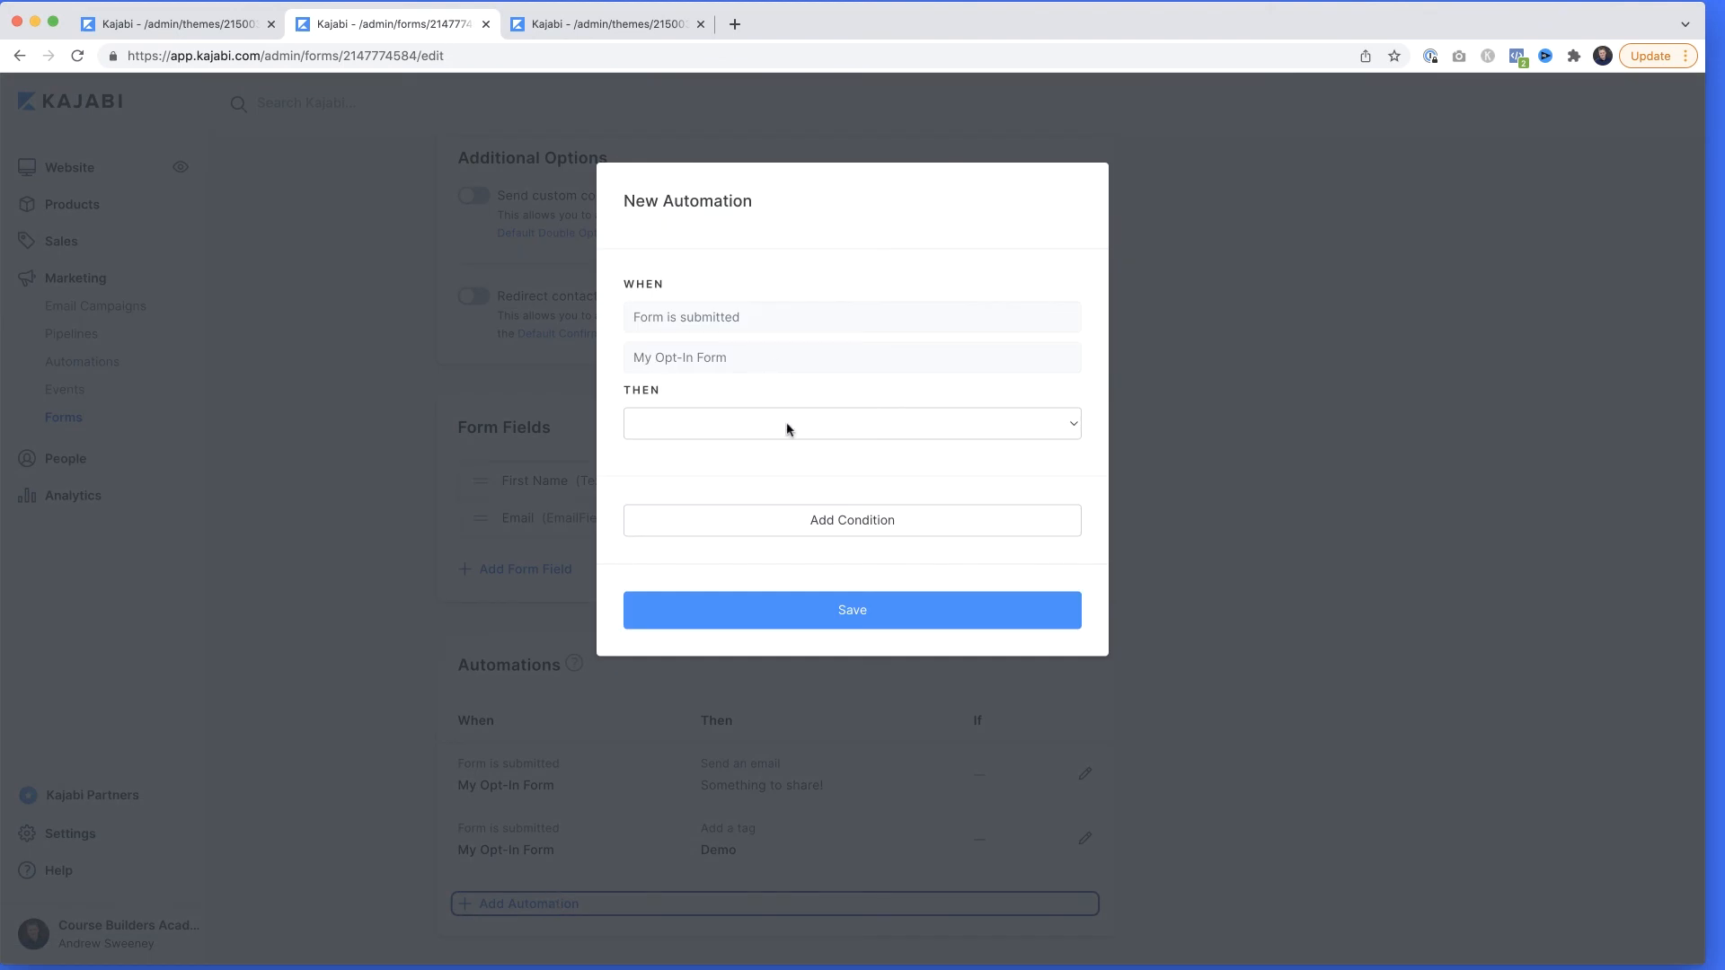
{"action": "left_click", "coordinate": [788, 429]}
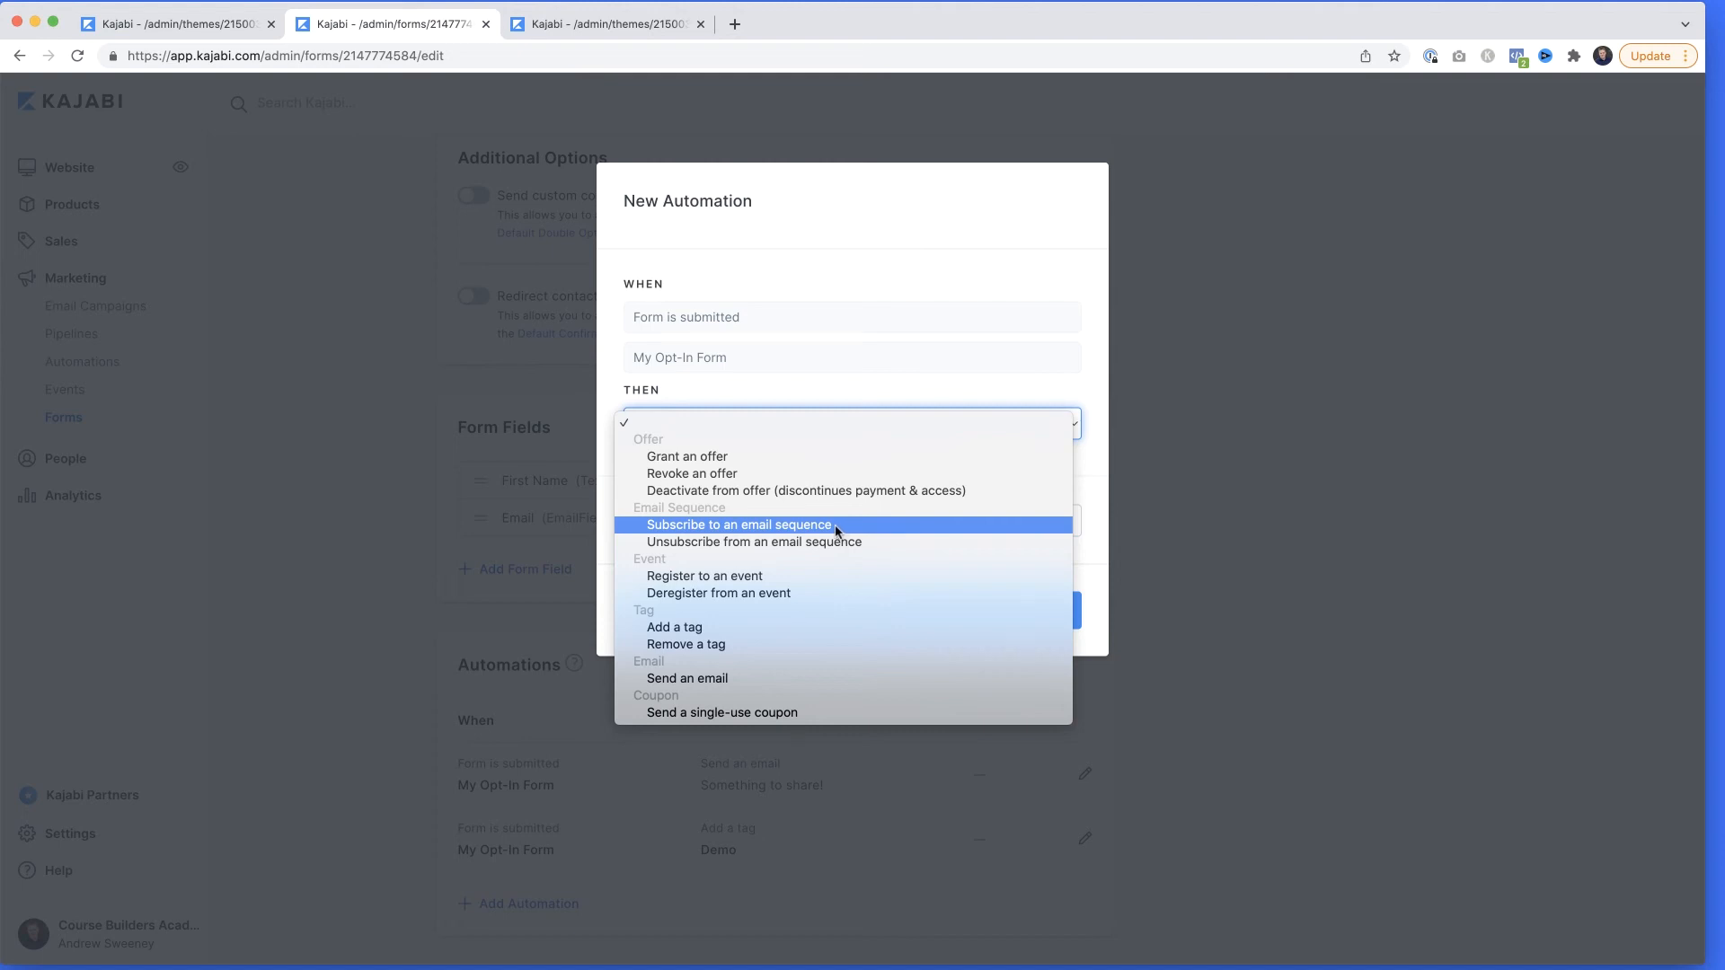
{"action": "left_click", "coordinate": [1085, 479]}
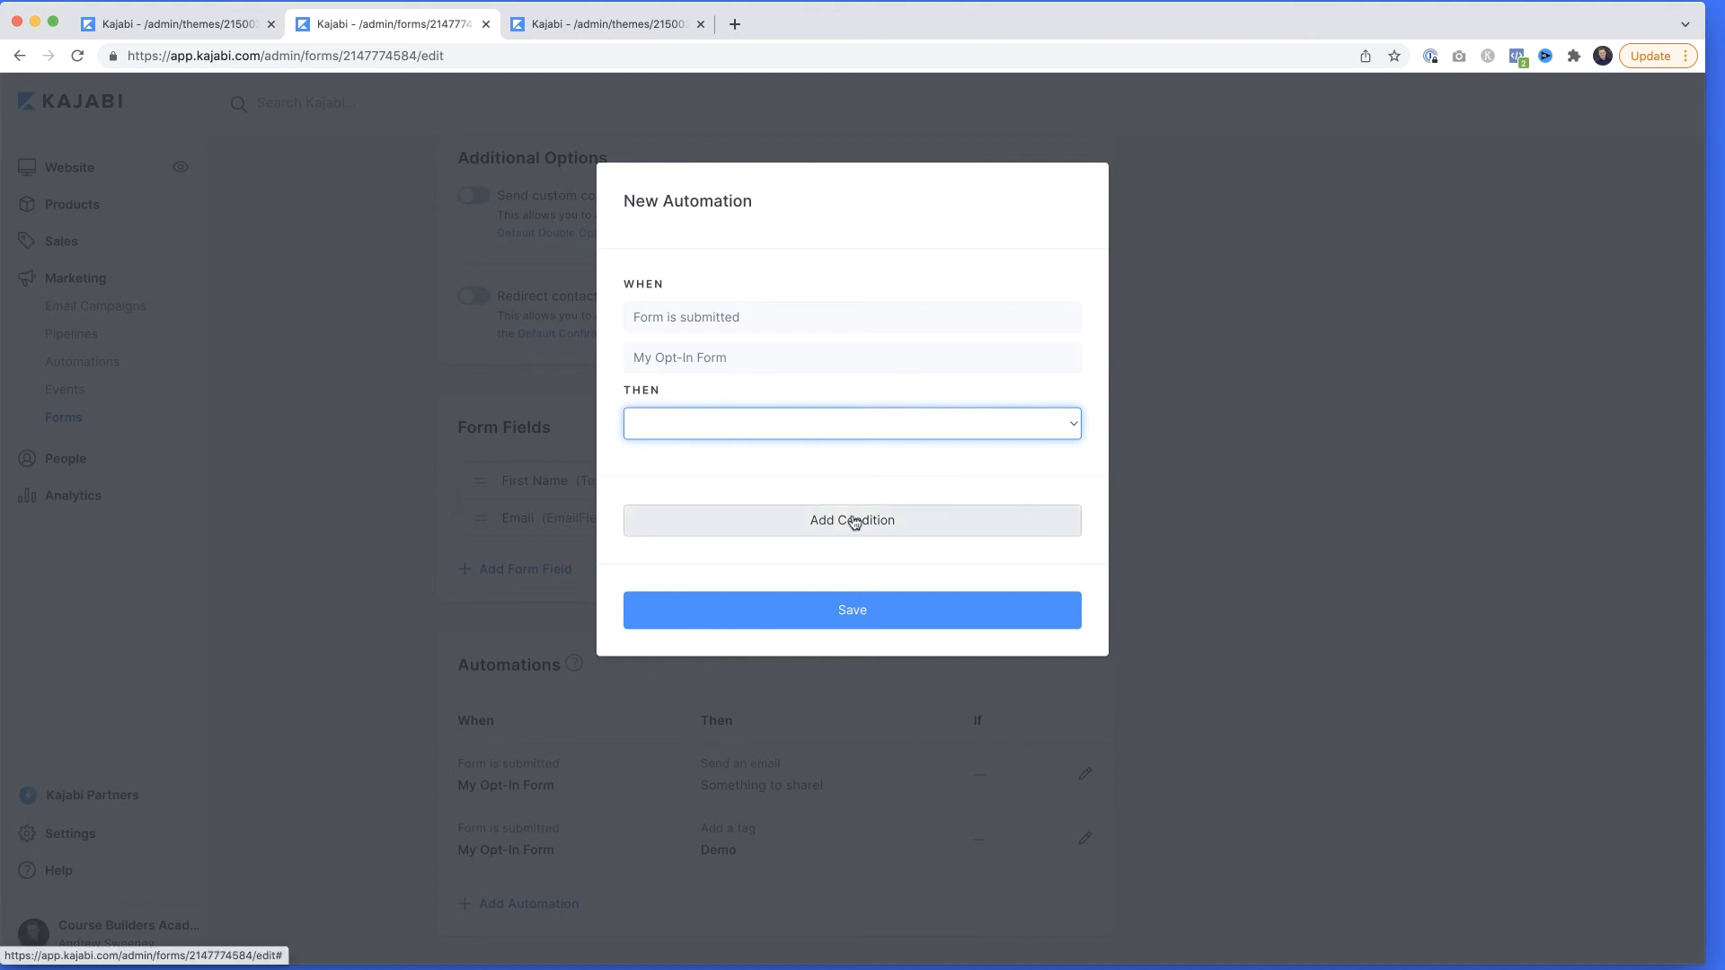
{"action": "left_click", "coordinate": [854, 523]}
{"action": "left_click", "coordinate": [881, 566]}
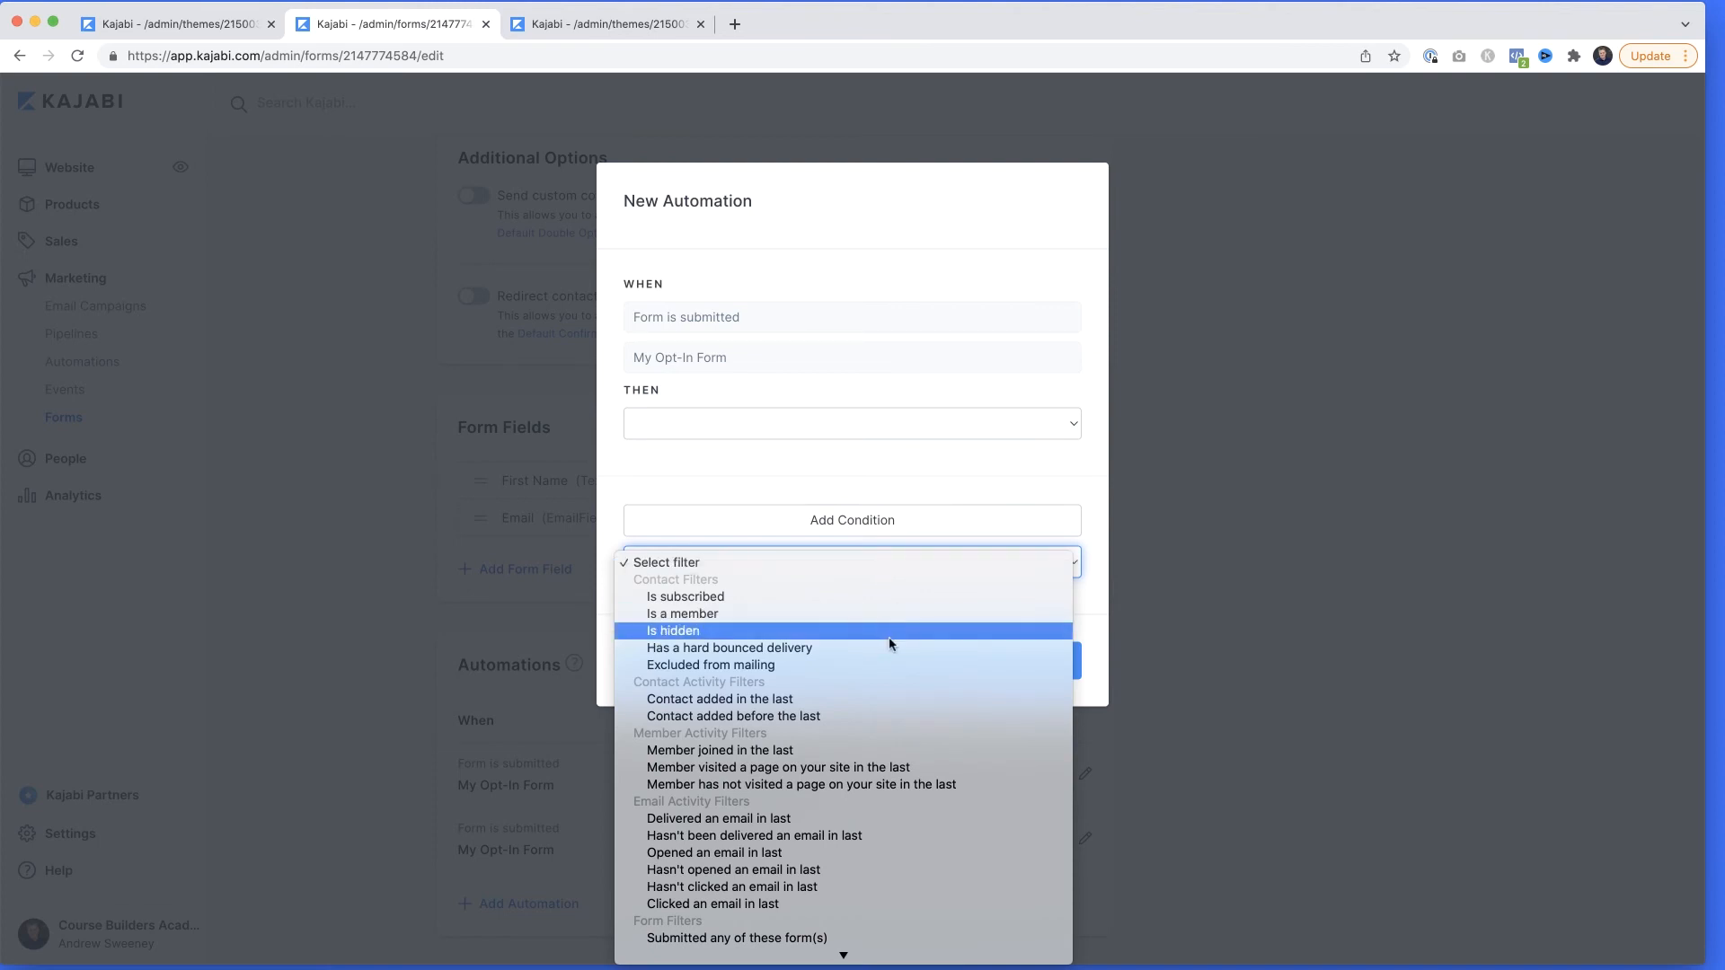
{"action": "scroll", "coordinate": [889, 644], "scroll_direction": "down", "scroll_amount": 1}
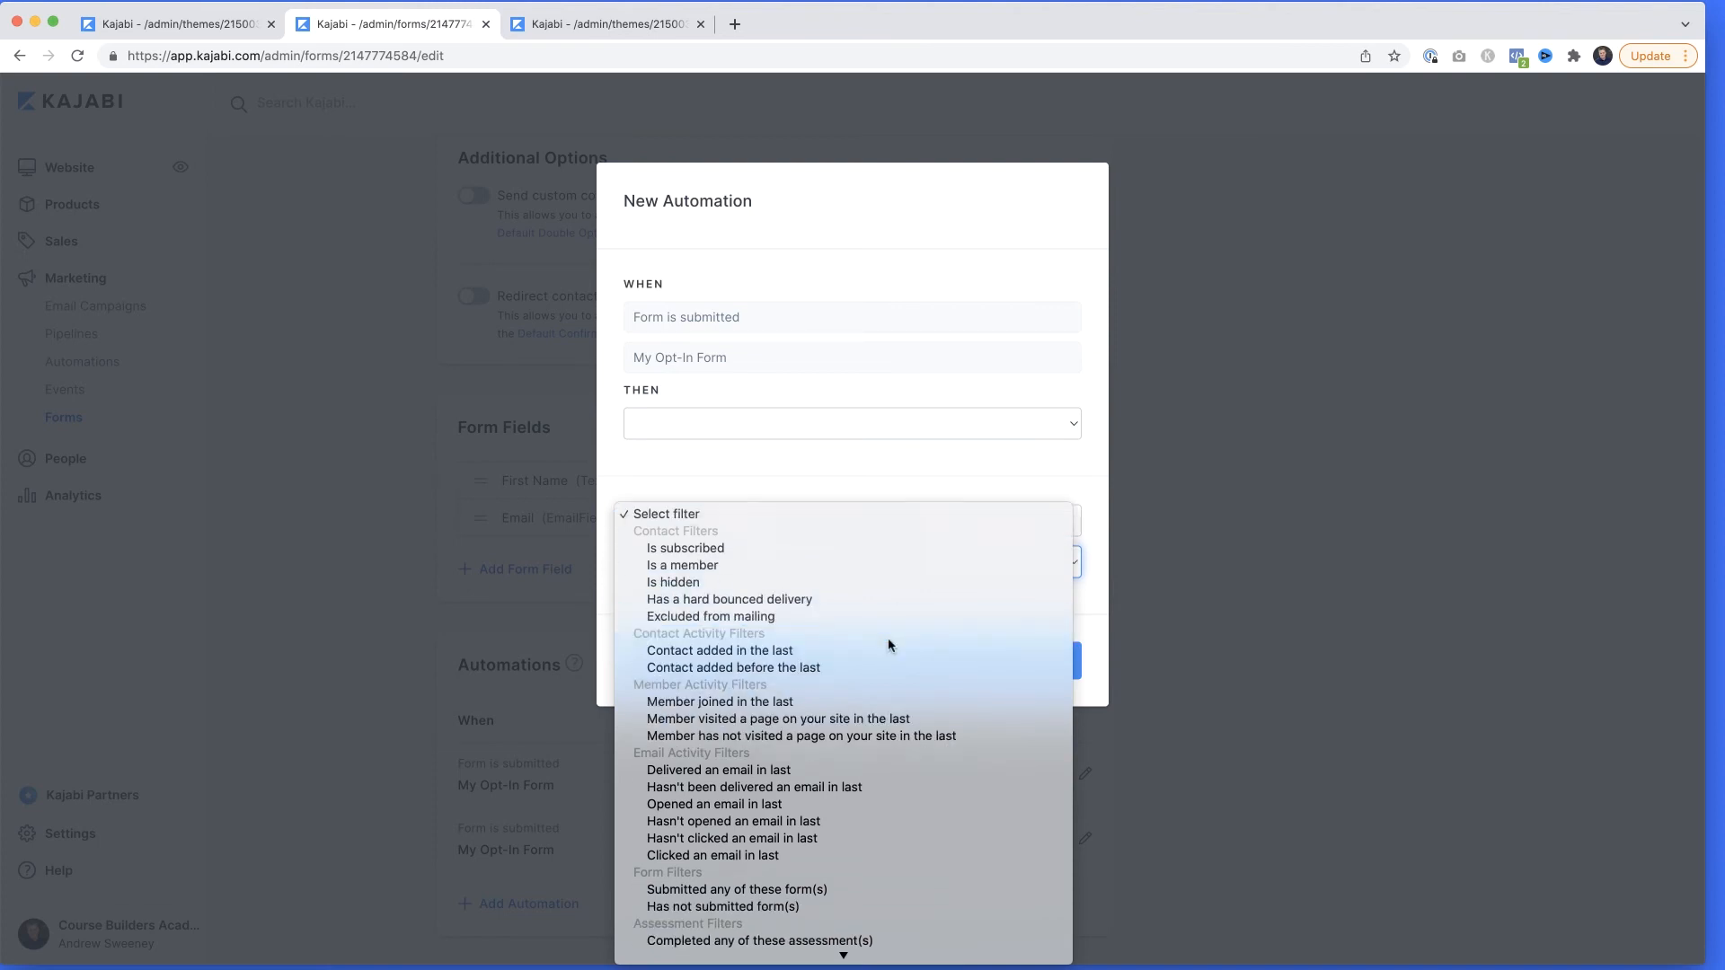
{"action": "scroll", "coordinate": [890, 644], "scroll_direction": "down", "scroll_amount": 2}
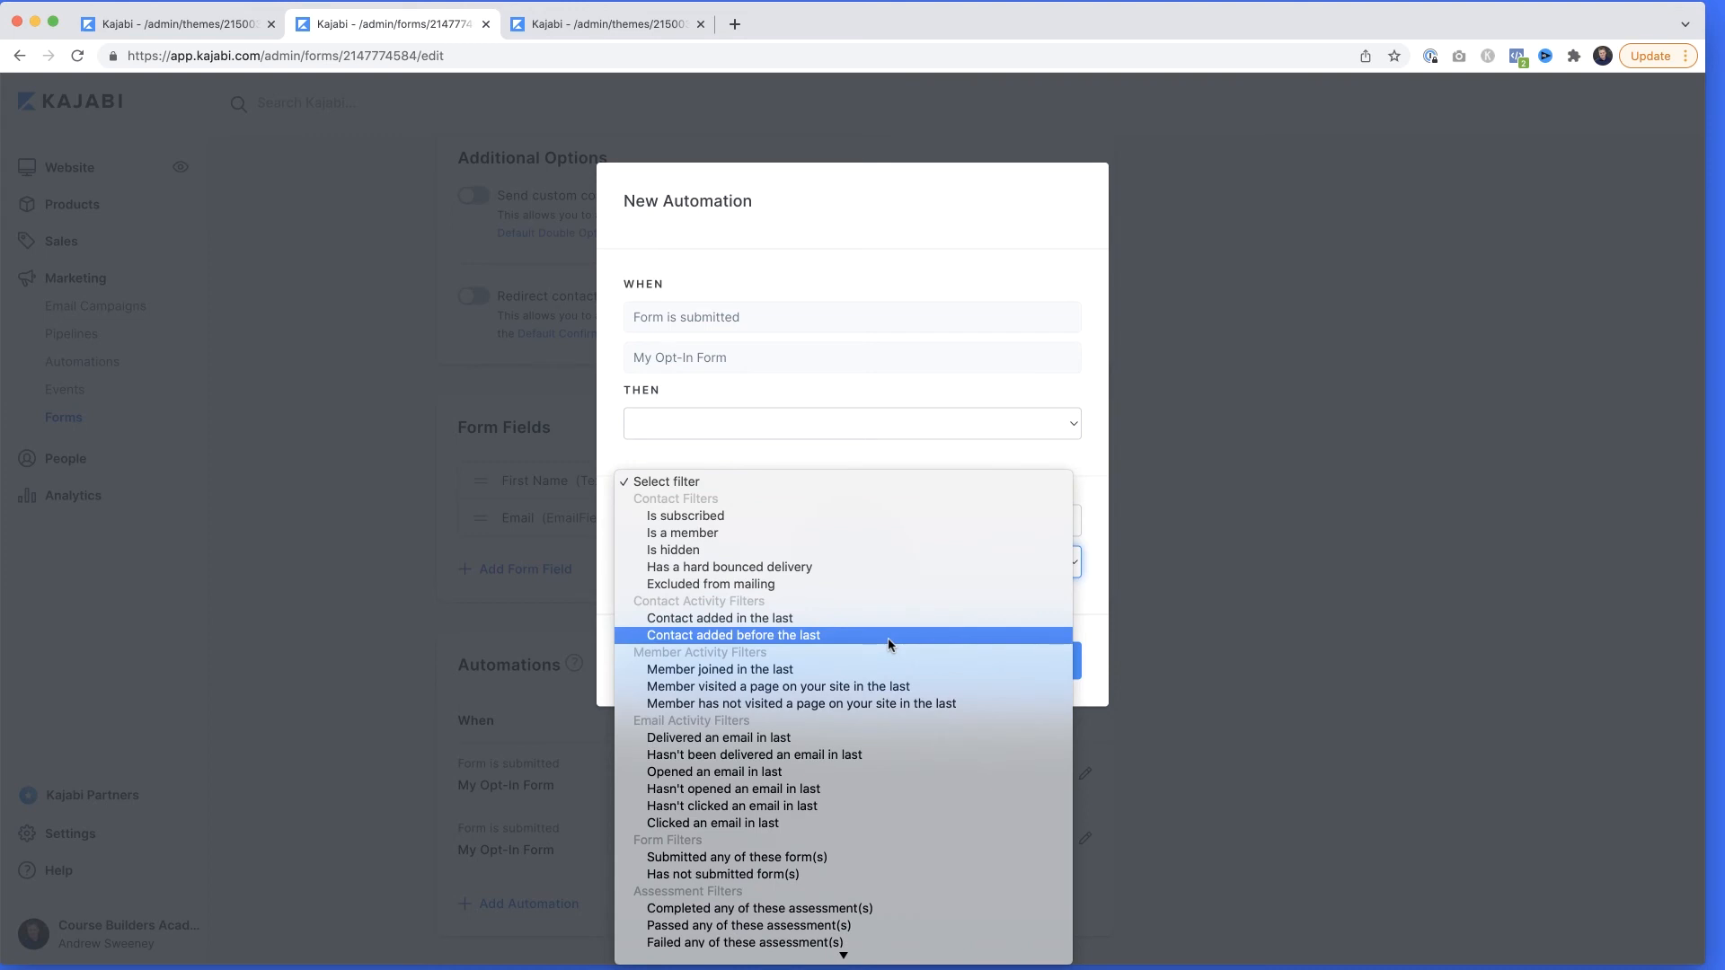
{"action": "scroll", "coordinate": [887, 640], "scroll_direction": "down", "scroll_amount": 3}
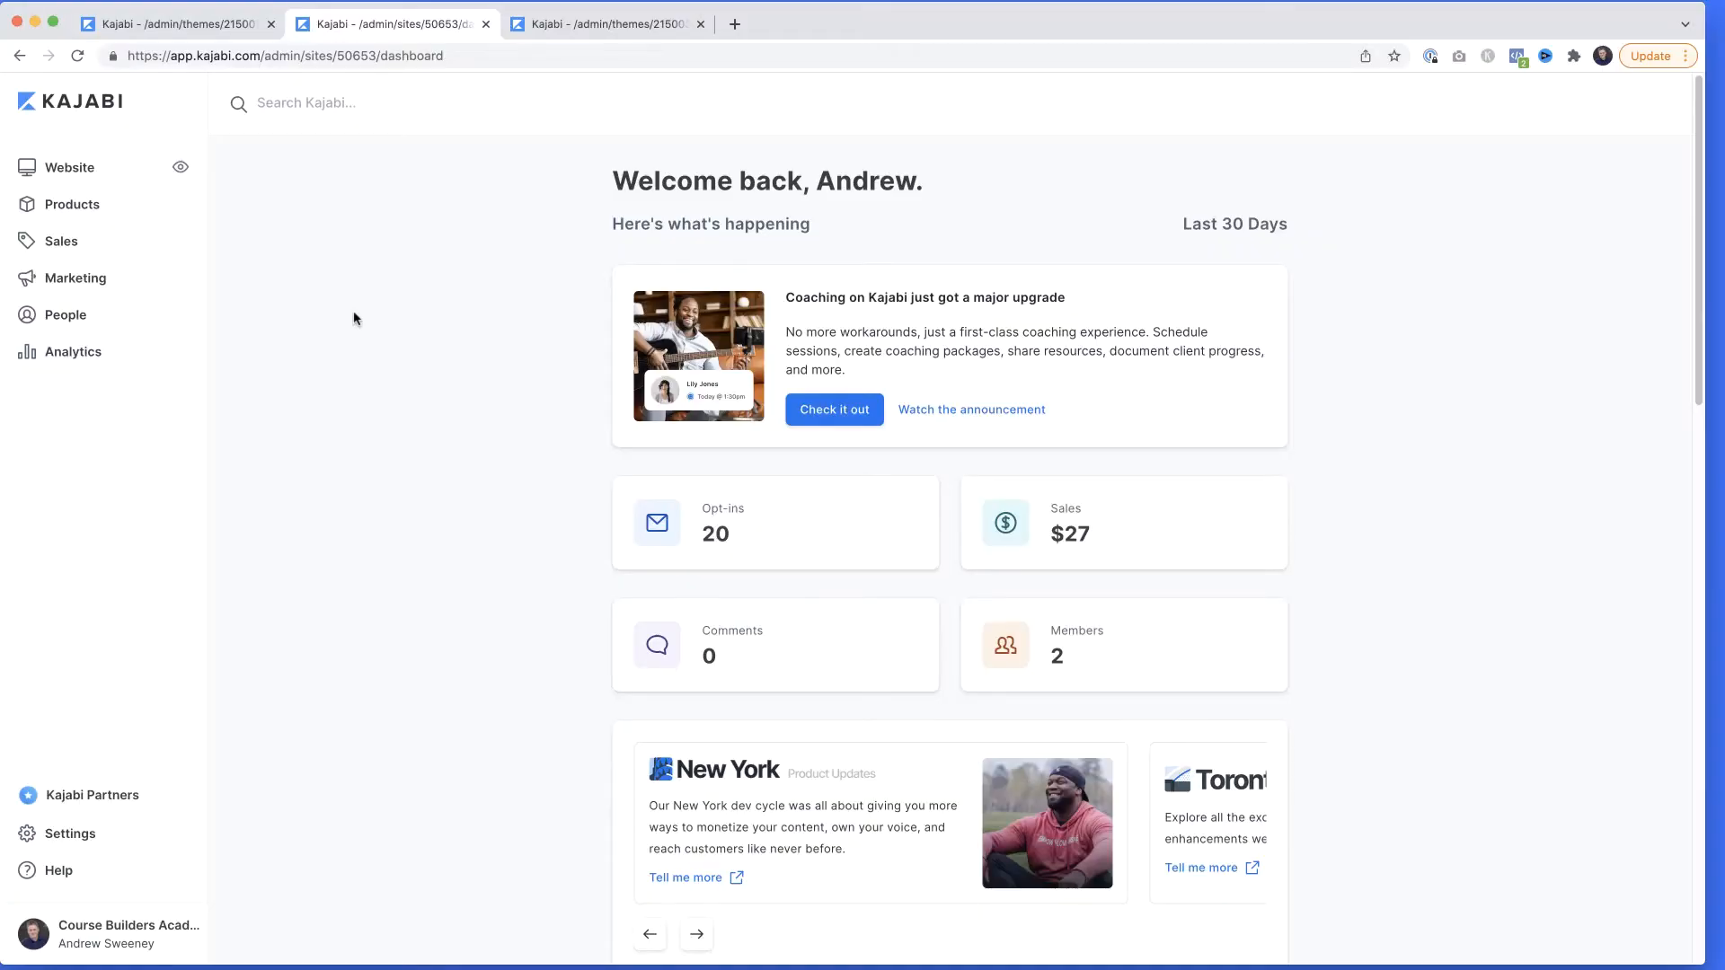
Open the Hold Working Files post in the Finding Your Perfect Business Idea product for editing.
{"action": "left_click", "coordinate": [77, 206]}
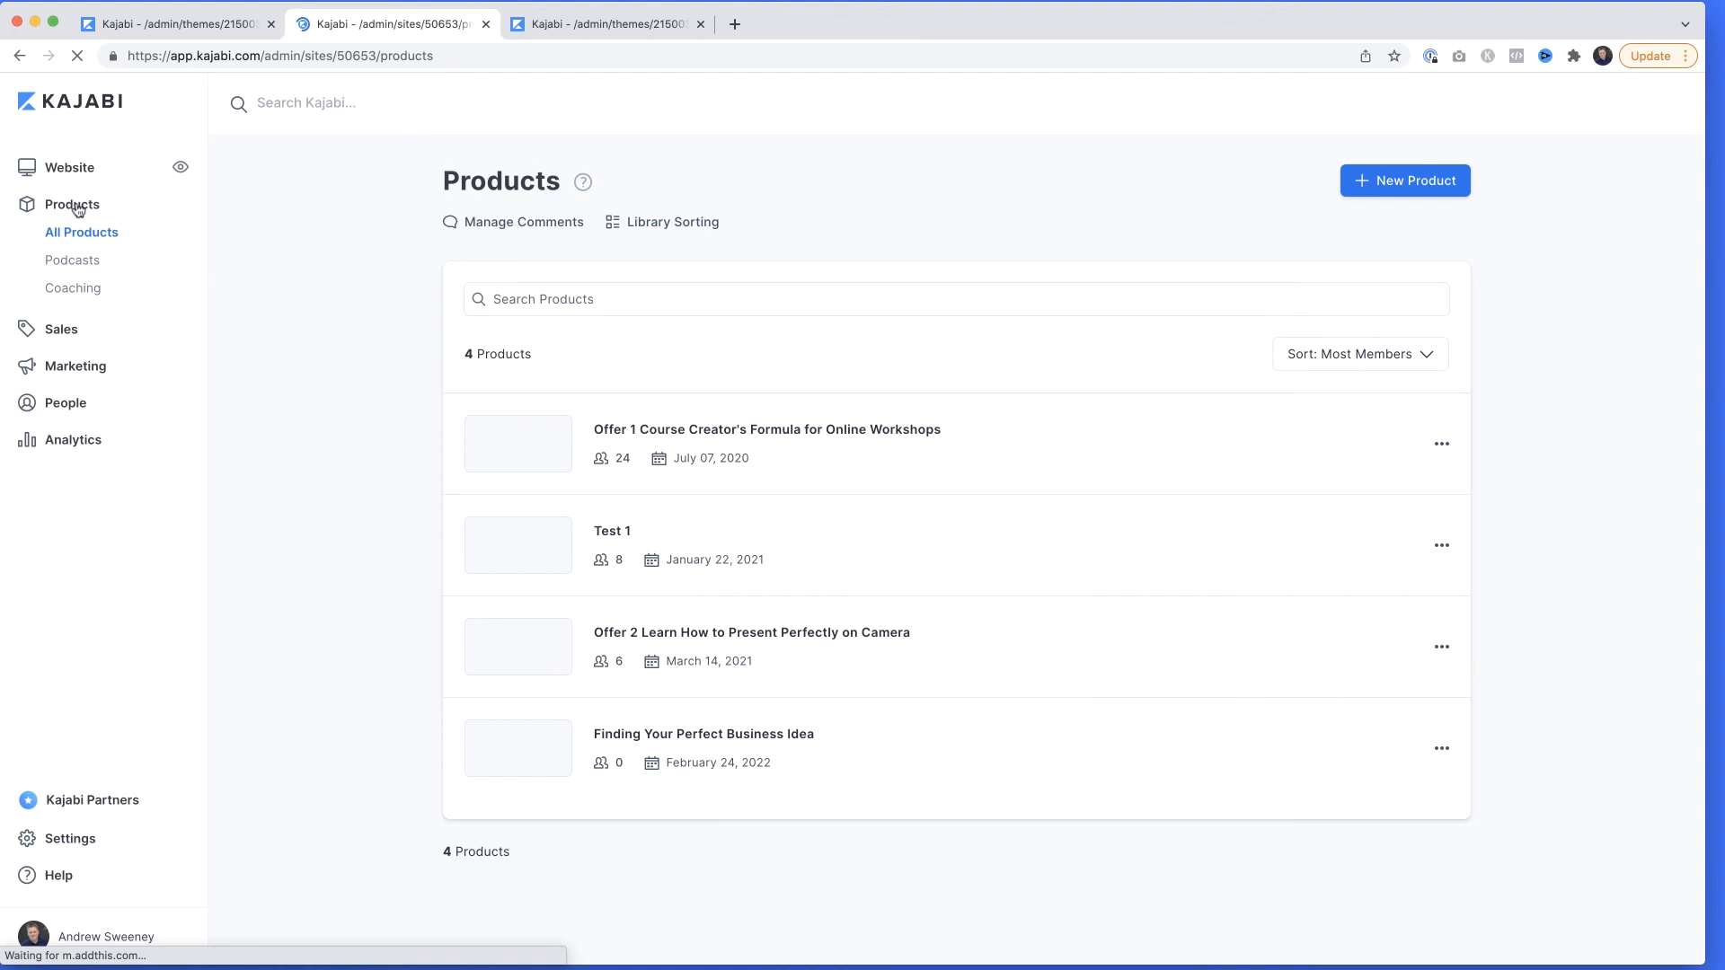
{"action": "left_click", "coordinate": [660, 735]}
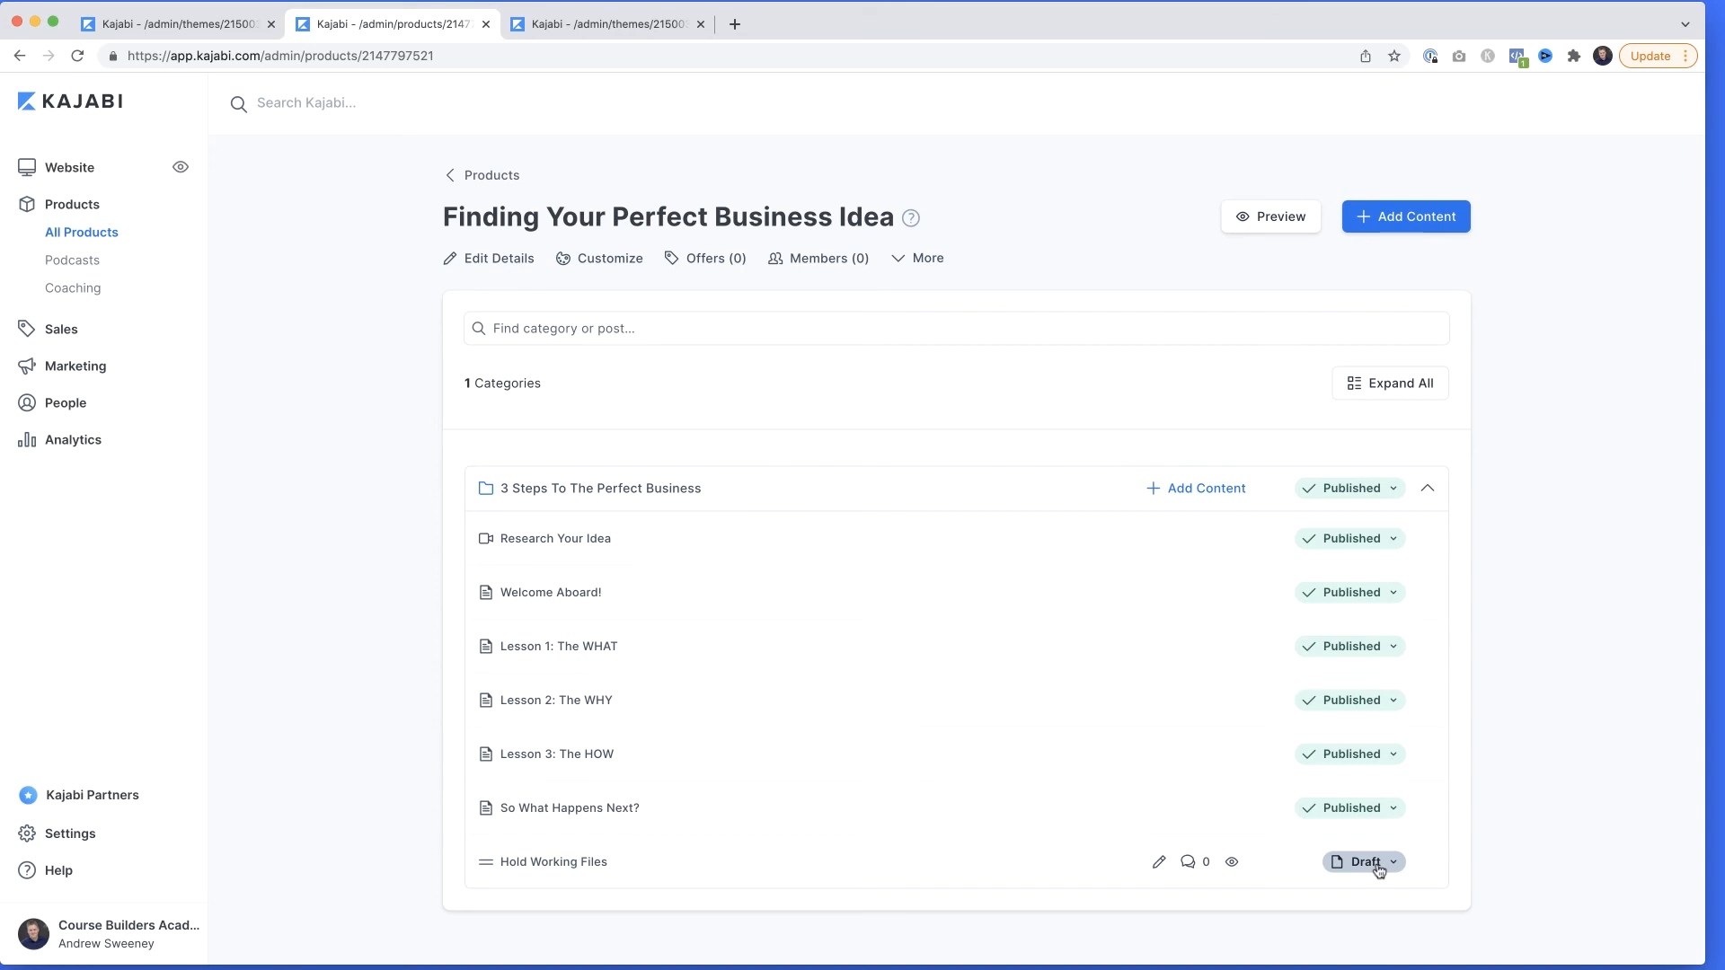
{"action": "left_click", "coordinate": [1159, 862]}
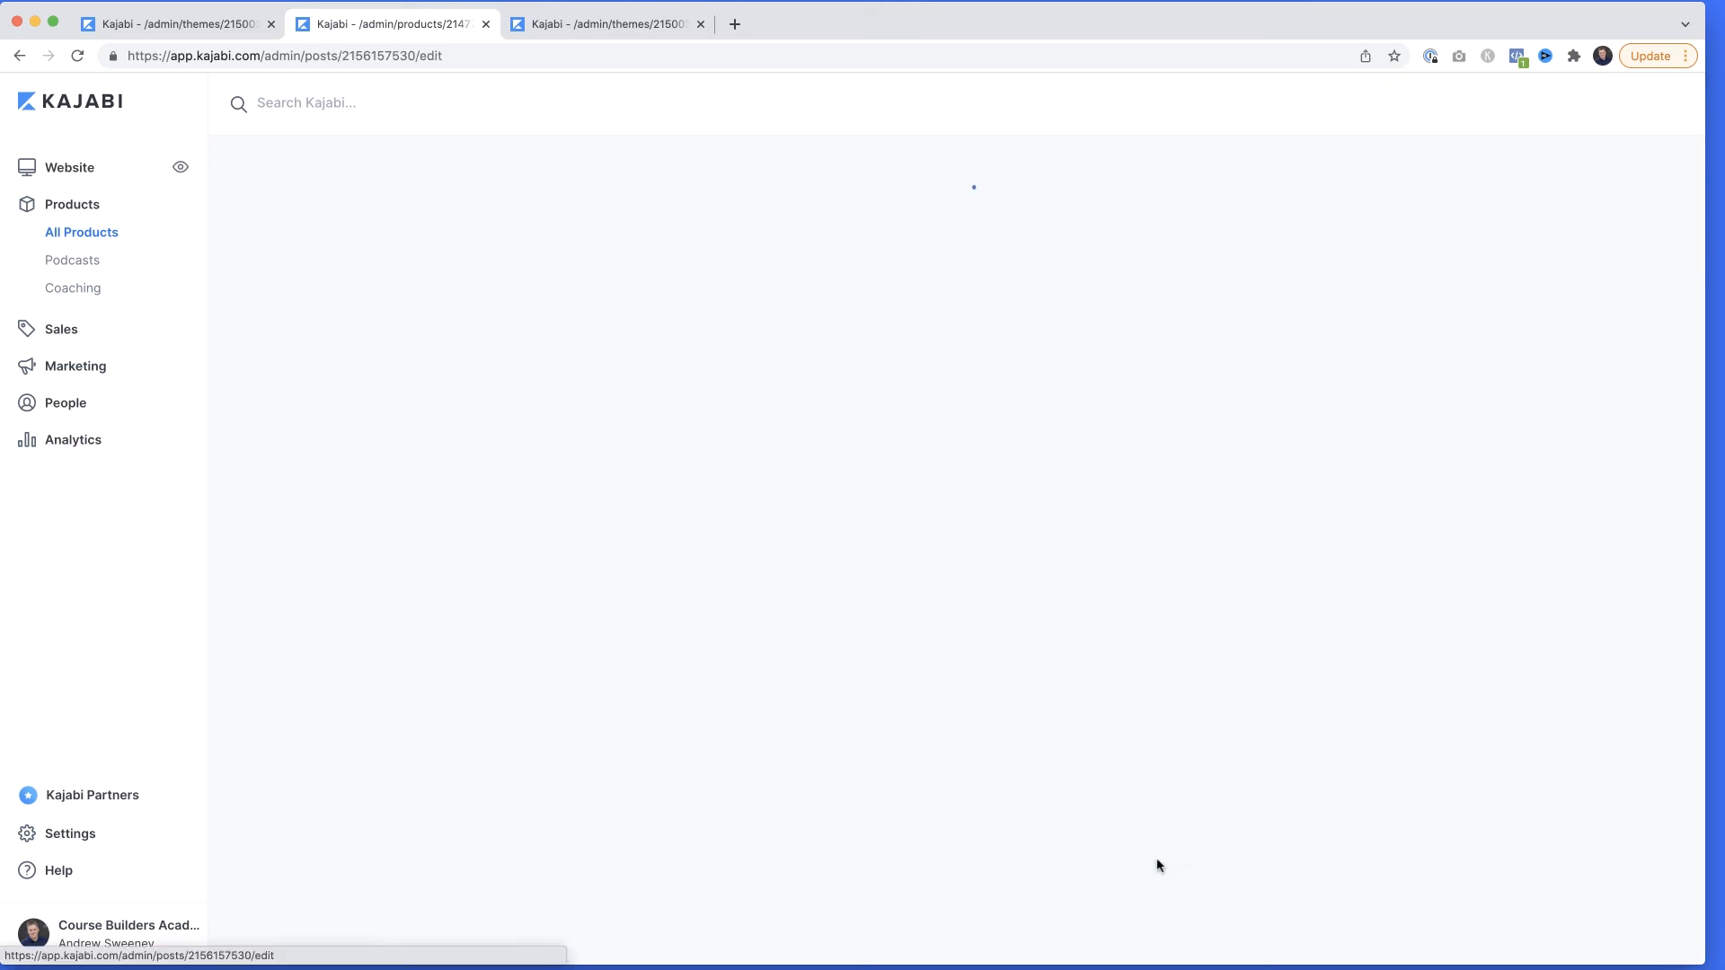
Copy the download link of Course_Builders_Academy_Gear-Guide.pdf from the post's downloads.
{"action": "scroll", "coordinate": [938, 840], "scroll_direction": "down", "scroll_amount": 1}
{"action": "scroll", "coordinate": [937, 840], "scroll_direction": "down", "scroll_amount": 5}
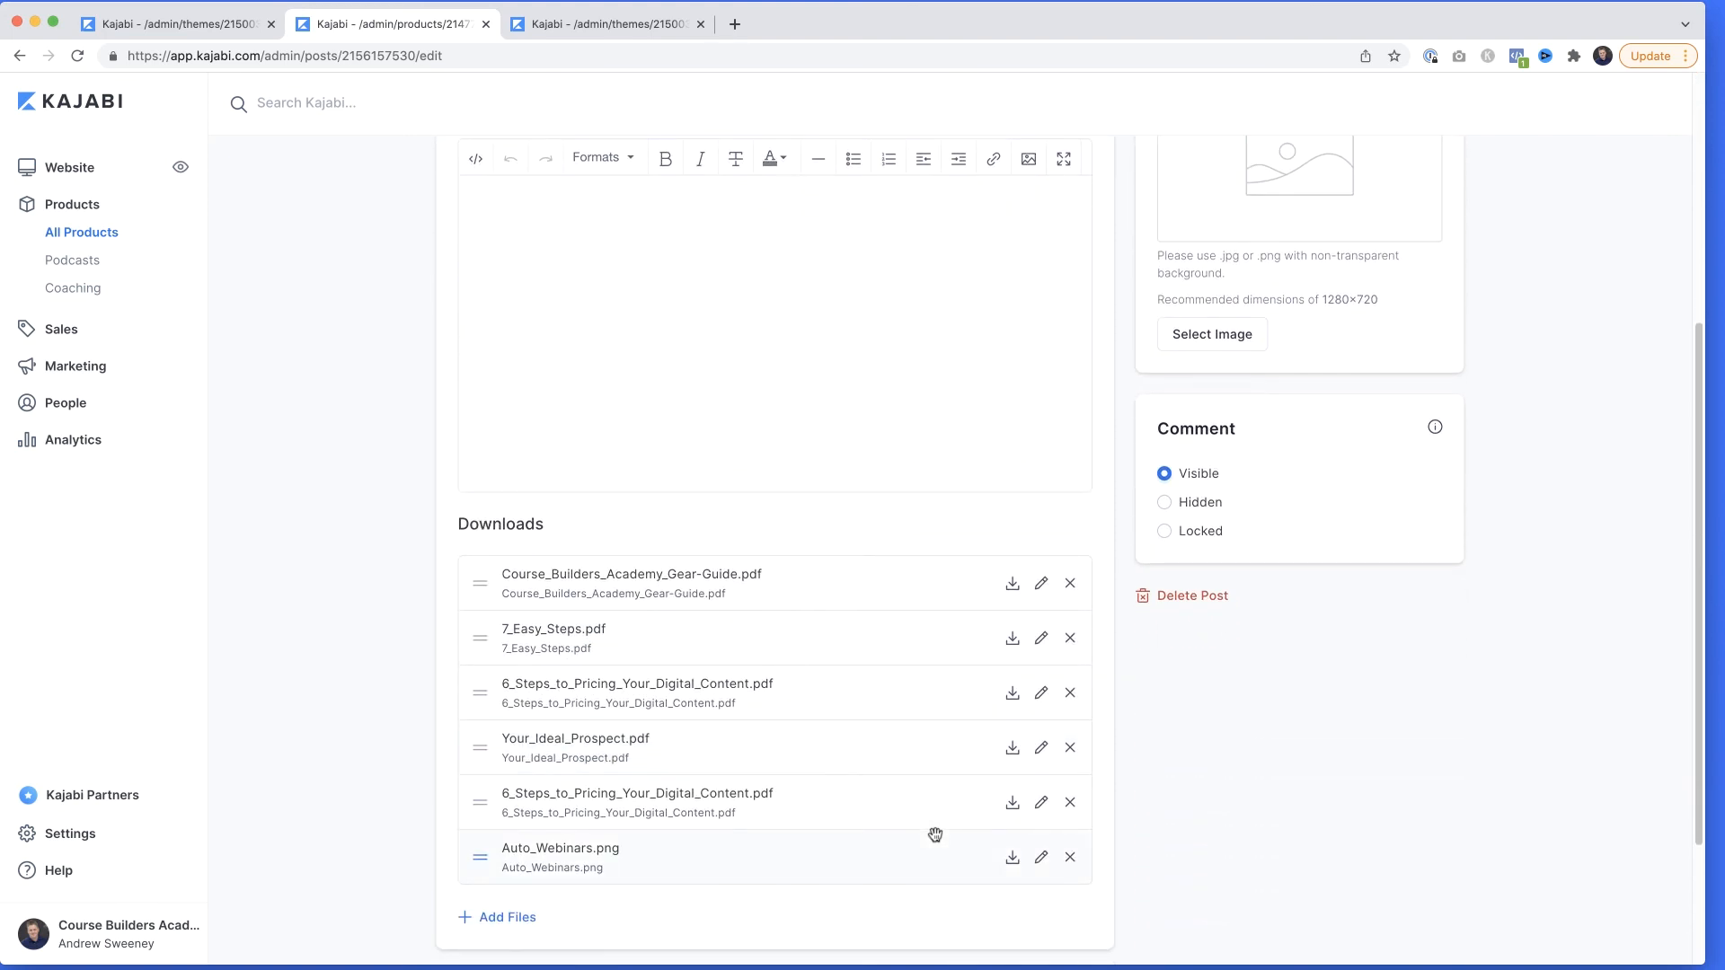
{"action": "scroll", "coordinate": [935, 835], "scroll_direction": "down", "scroll_amount": 1}
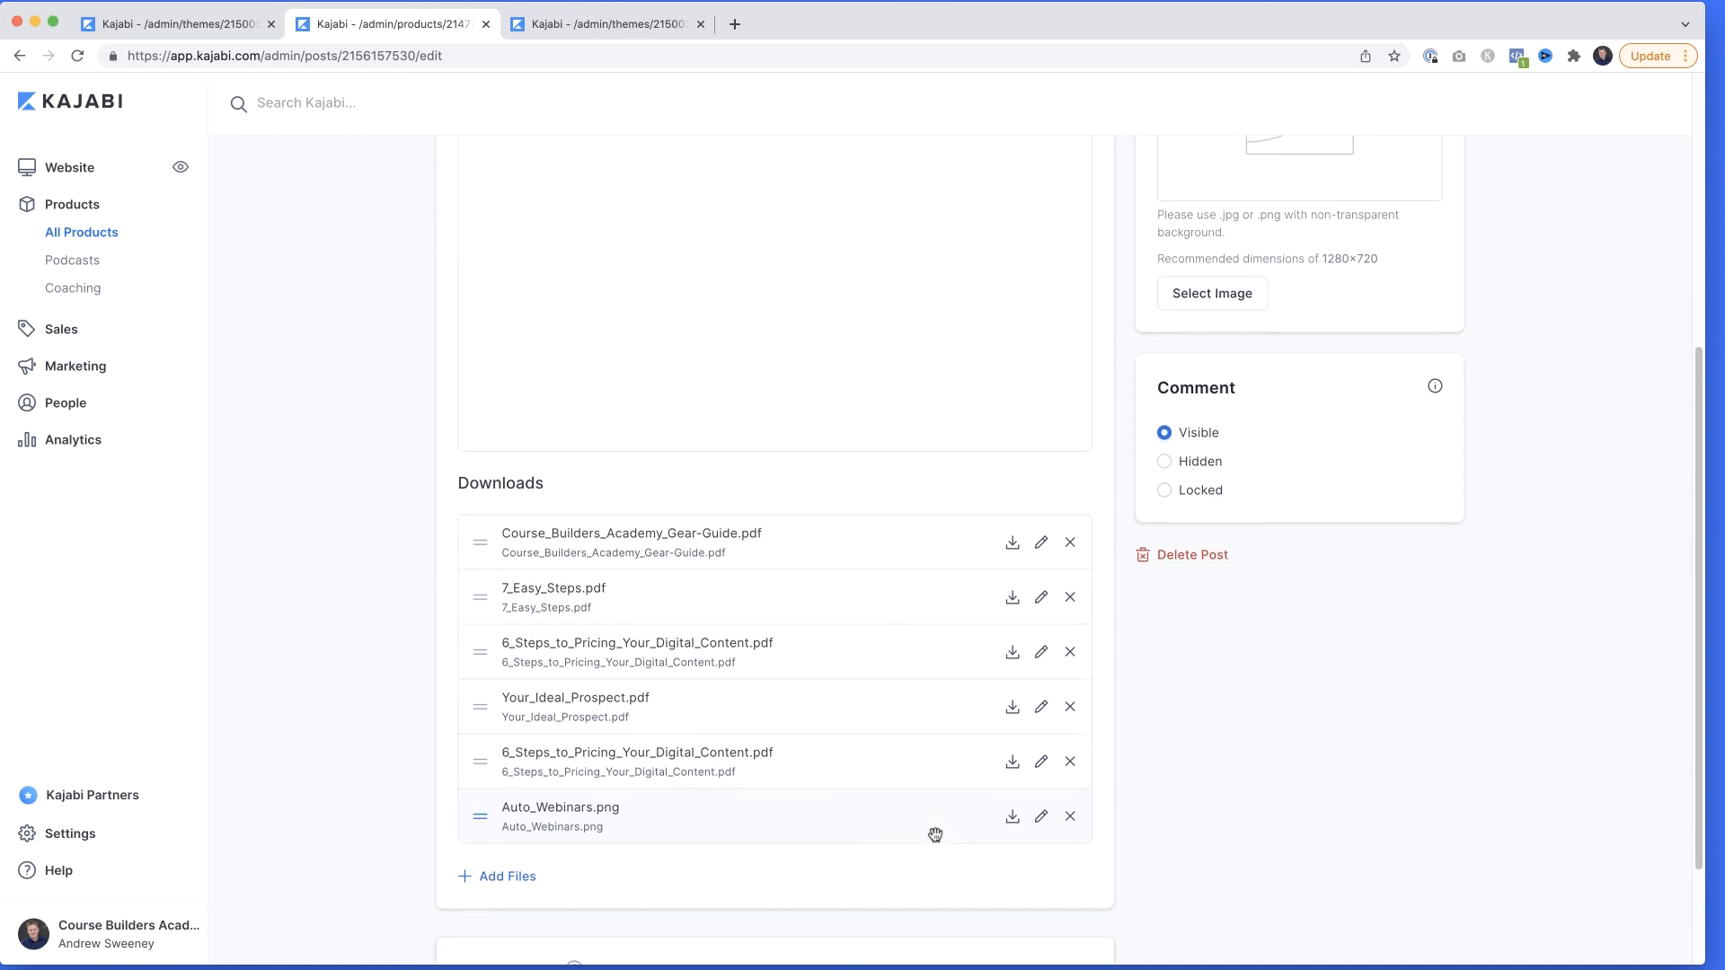
{"action": "right_click", "coordinate": [1014, 550]}
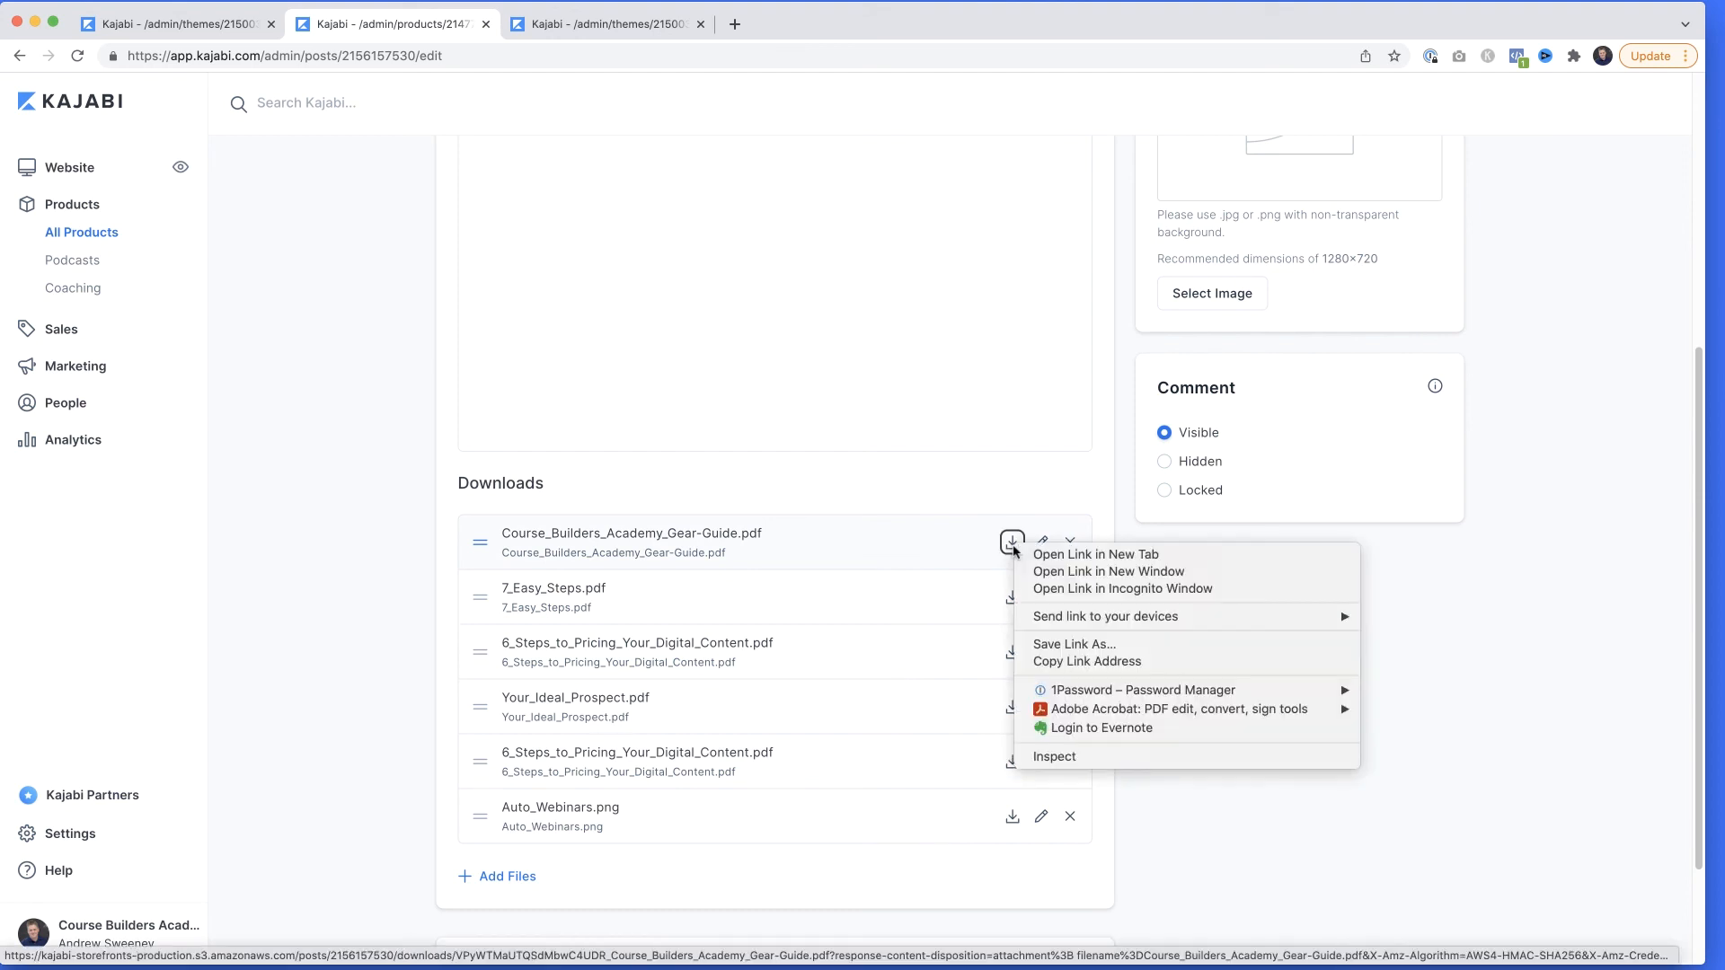
{"action": "left_click", "coordinate": [1089, 663]}
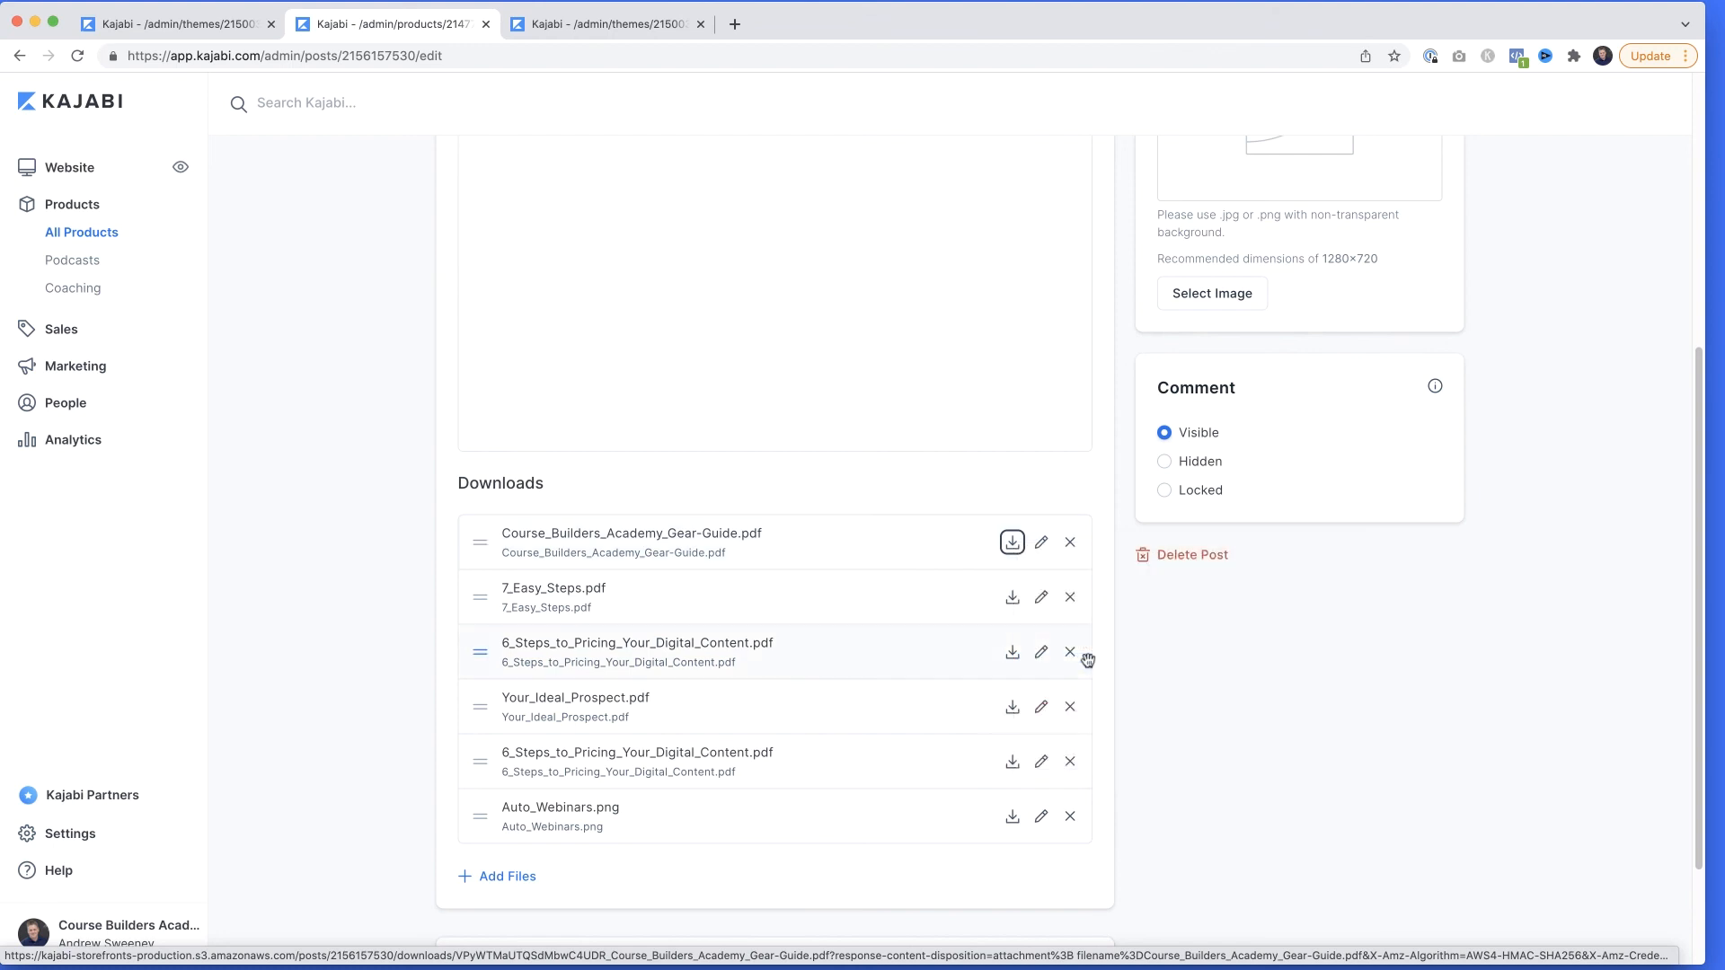